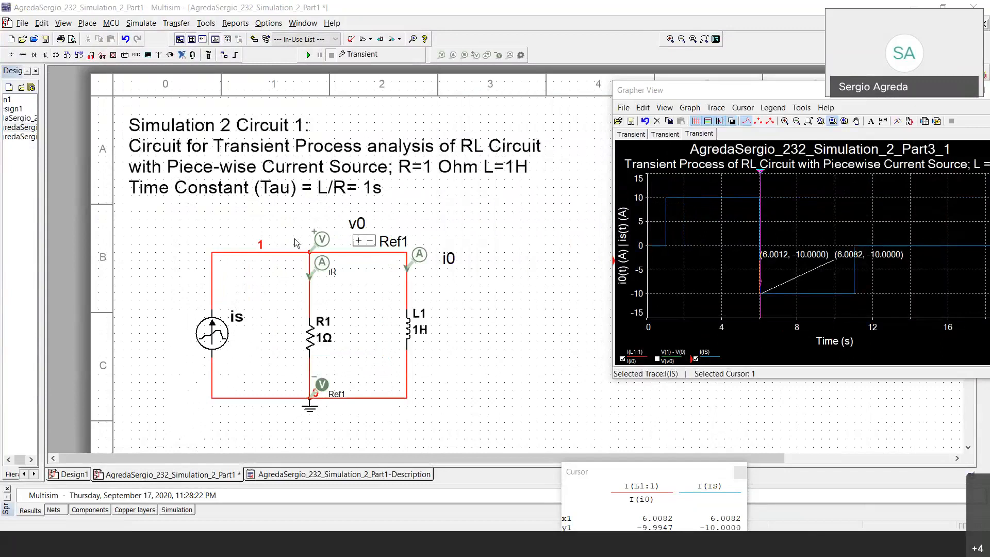
Check the resistance value of resistor R1 in its component properties and close them.
left_click(316, 336)
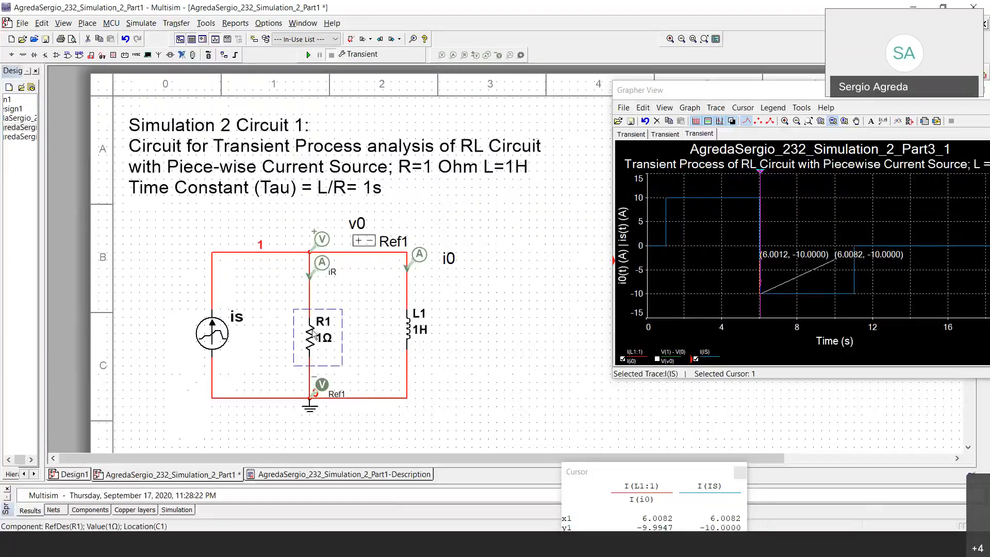
double_click(314, 333)
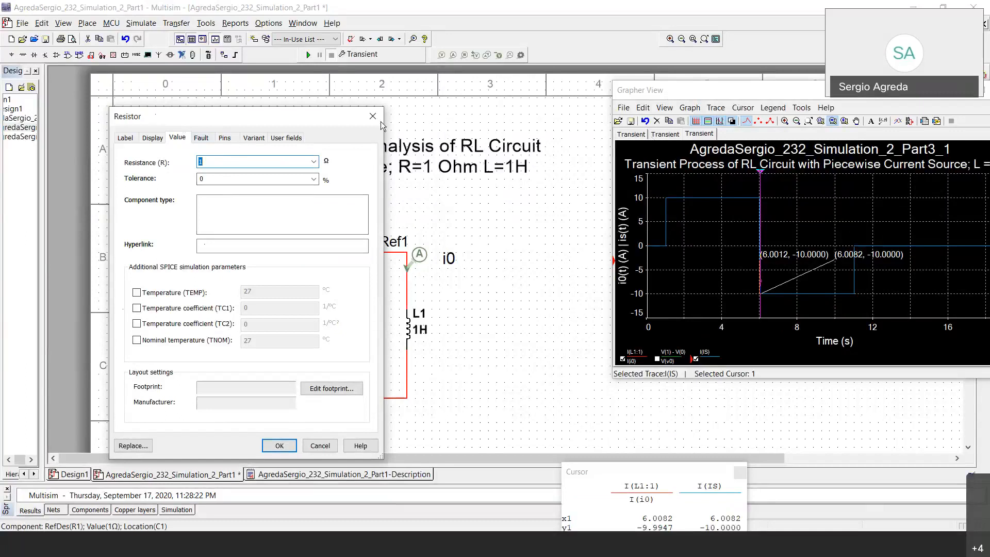
left_click(283, 447)
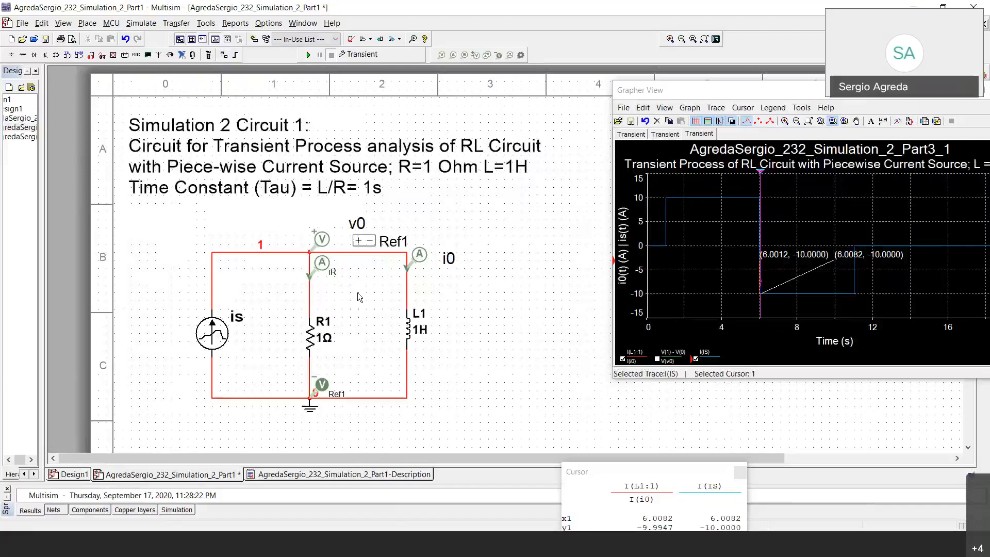
Move the Grapher View window slightly farther away from the circuit.
left_click(733, 89)
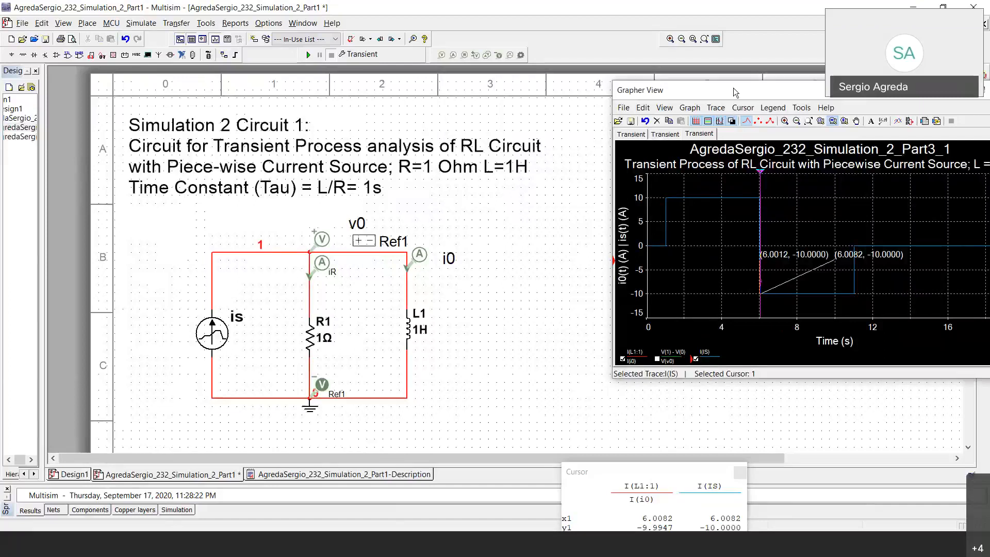
left_click_drag(734, 89, 754, 95)
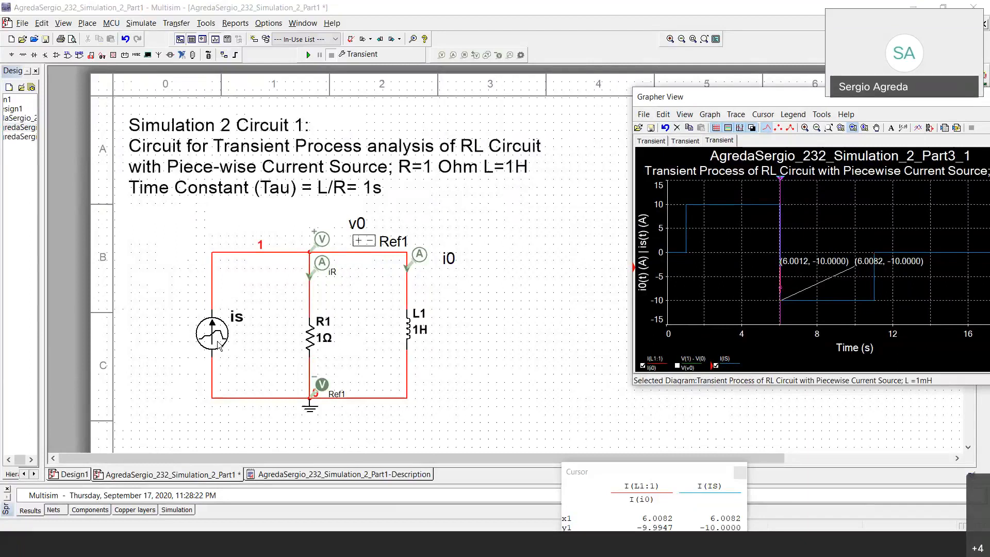
left_click(756, 288)
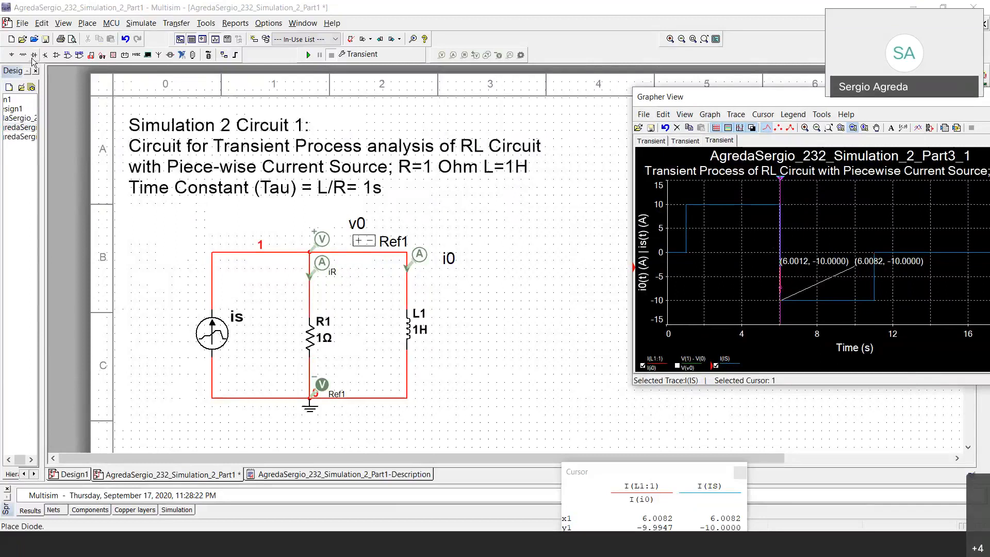
Examine the time and current data points of the piecewise linear current source is, and close its properties.
left_click(224, 343)
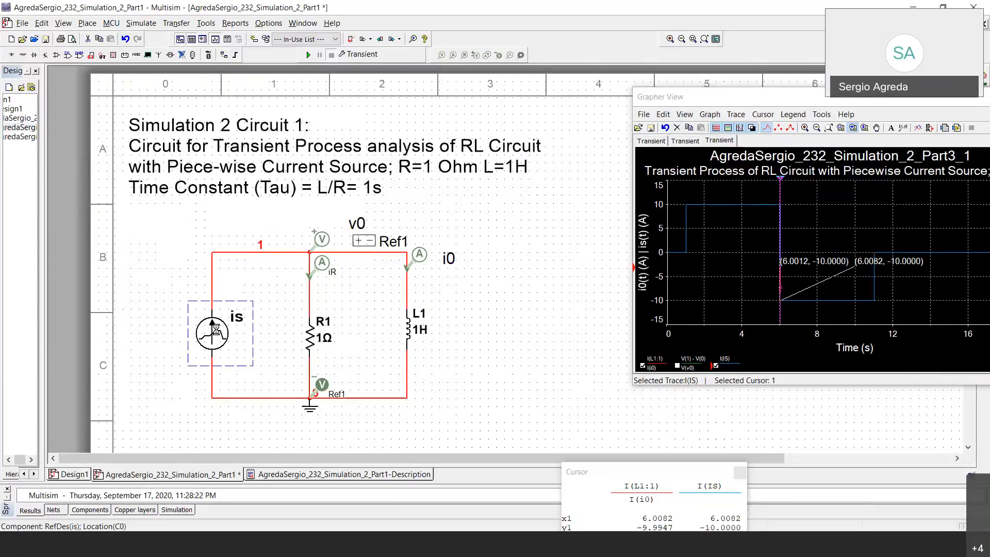
double_click(213, 326)
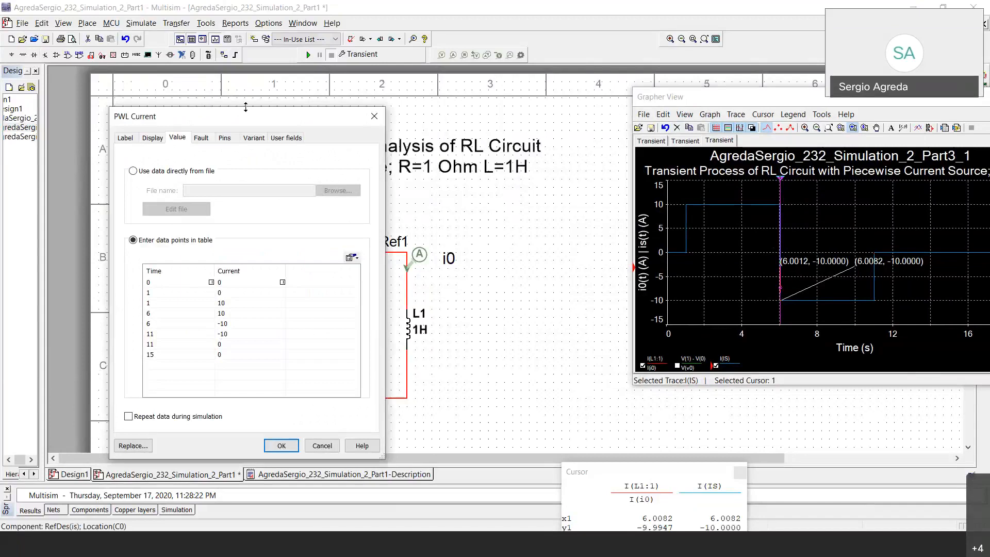
left_click(374, 117)
Find PIECEWISE_LINEAR_CURRENT and PIECEWISE_LINEAR_VOLTAGE among the signal sources in the component library, and leave without placing either.
left_click(11, 54)
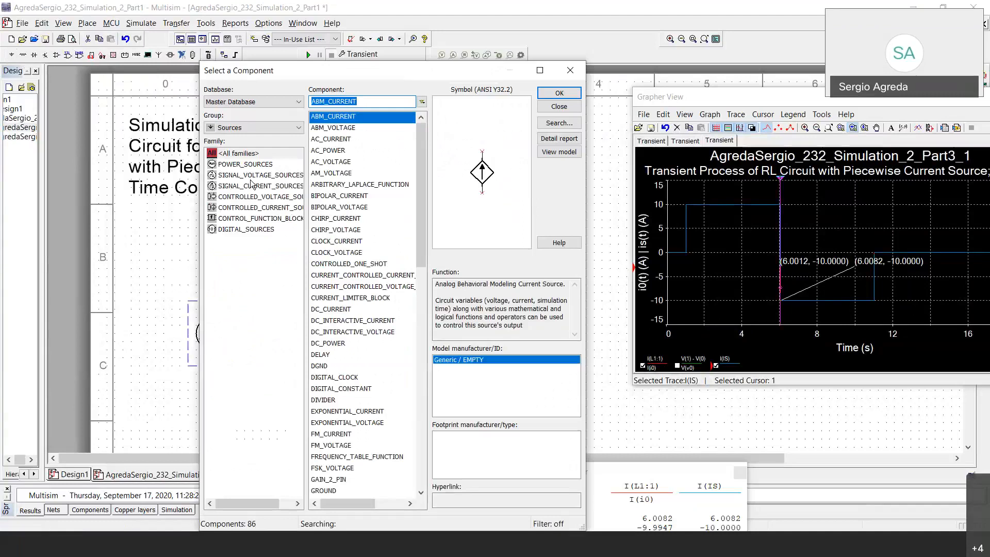
double_click(252, 185)
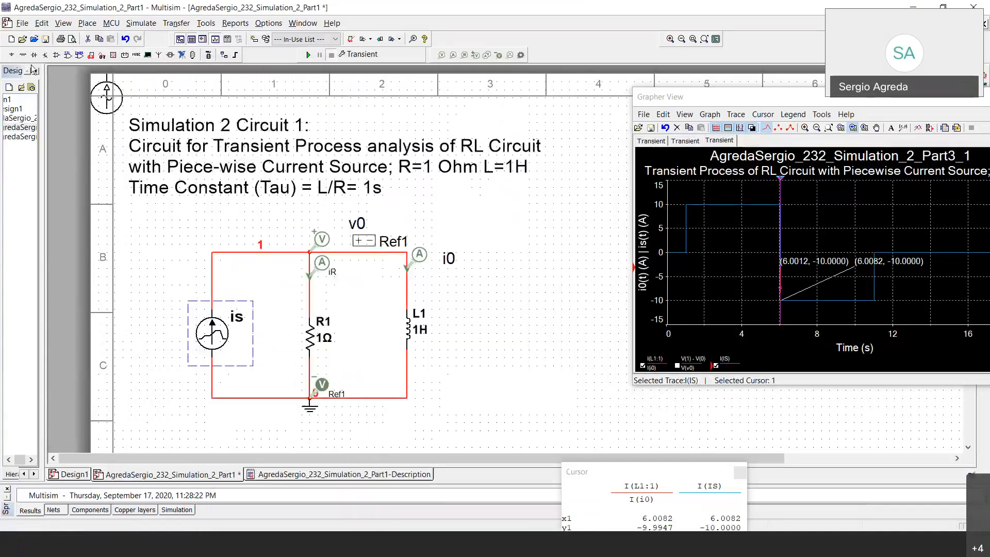
key("Escape")
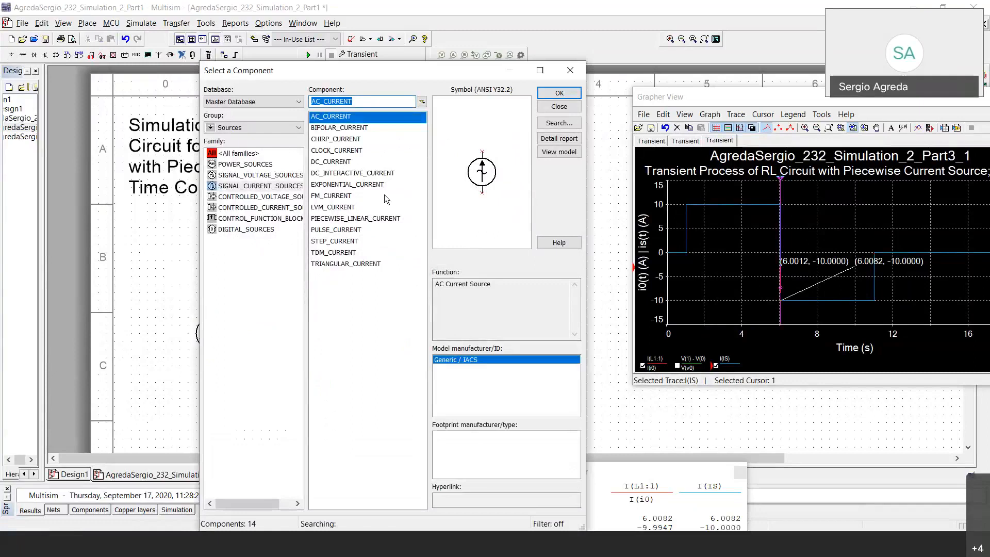
left_click(362, 220)
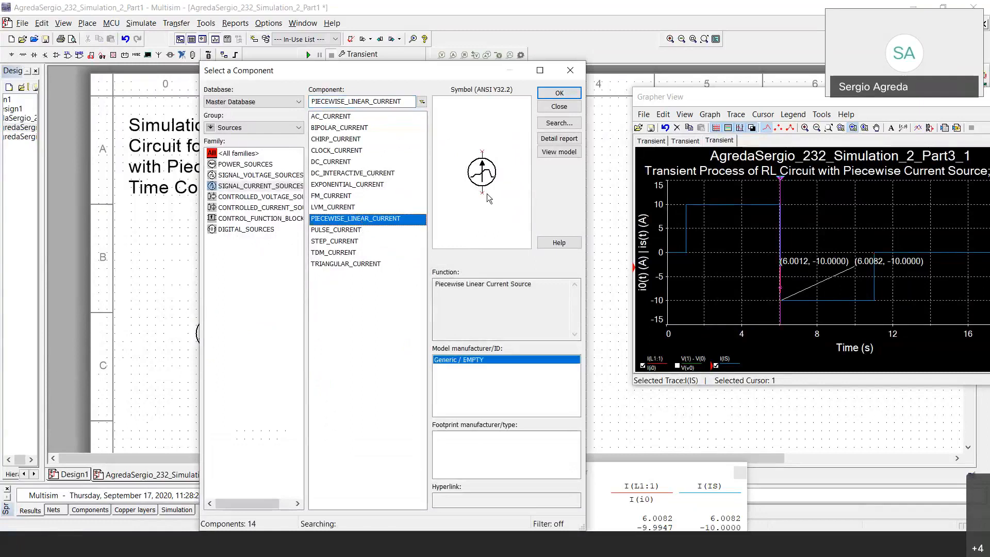
left_click(250, 176)
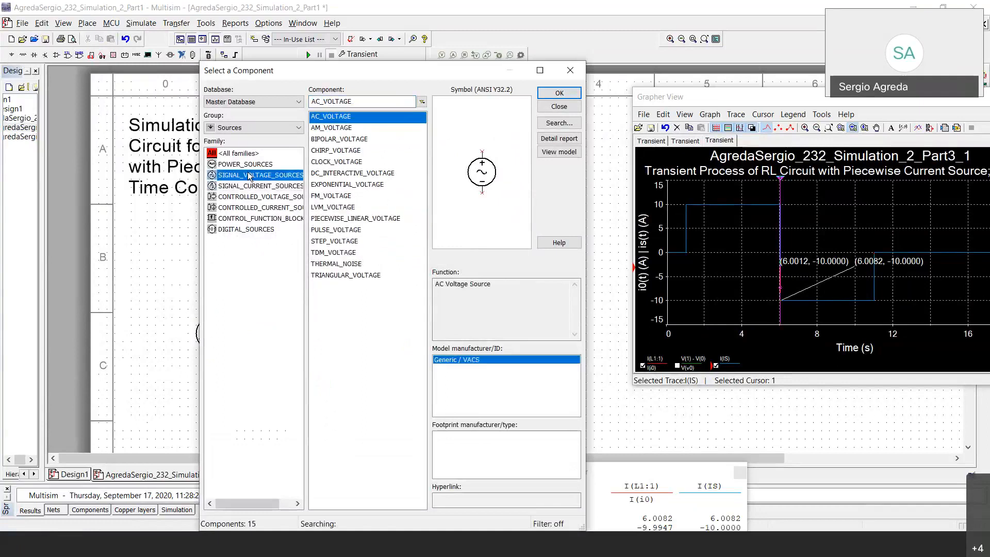
left_click(387, 219)
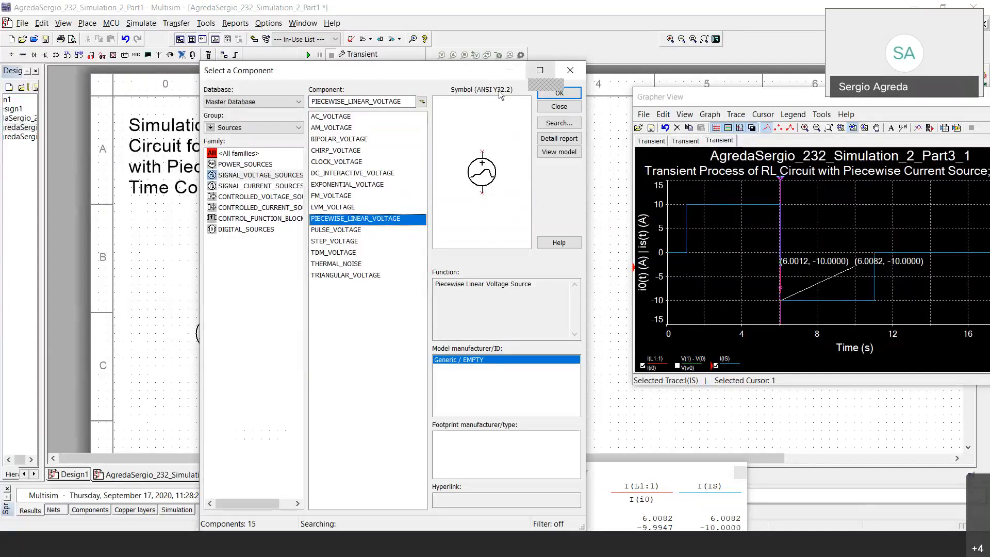
left_click(537, 71)
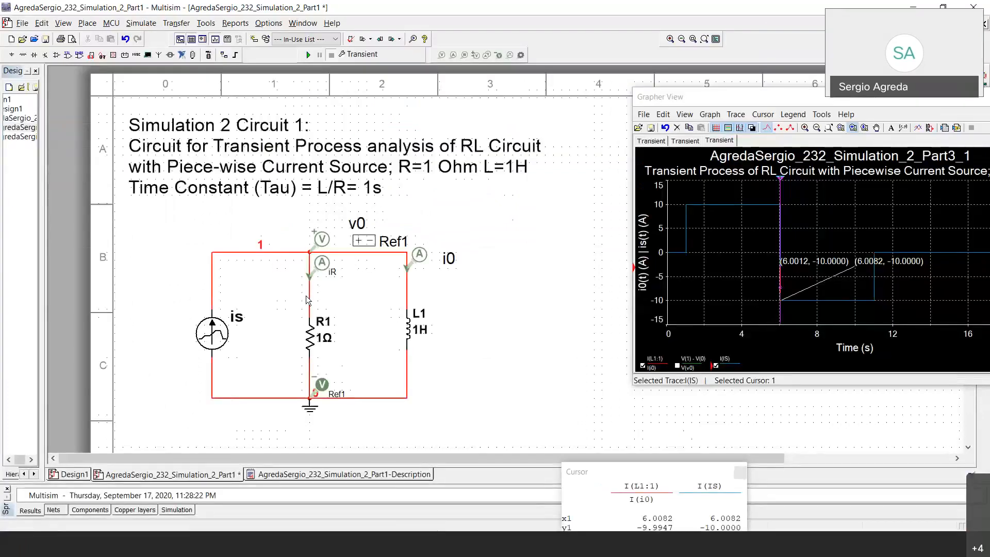
Set the time of the third data point of current source is to 2.
double_click(225, 339)
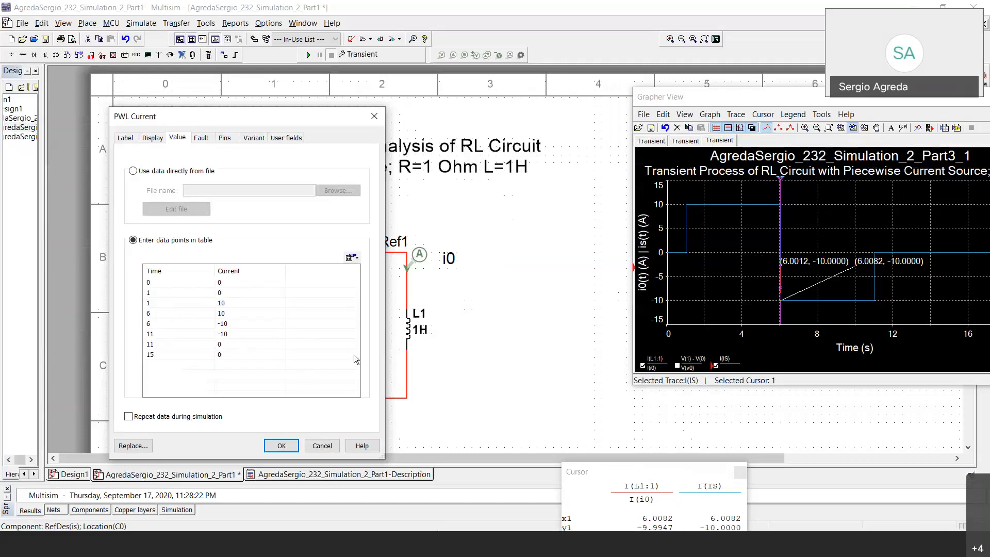
left_click(172, 305)
left_click(172, 305)
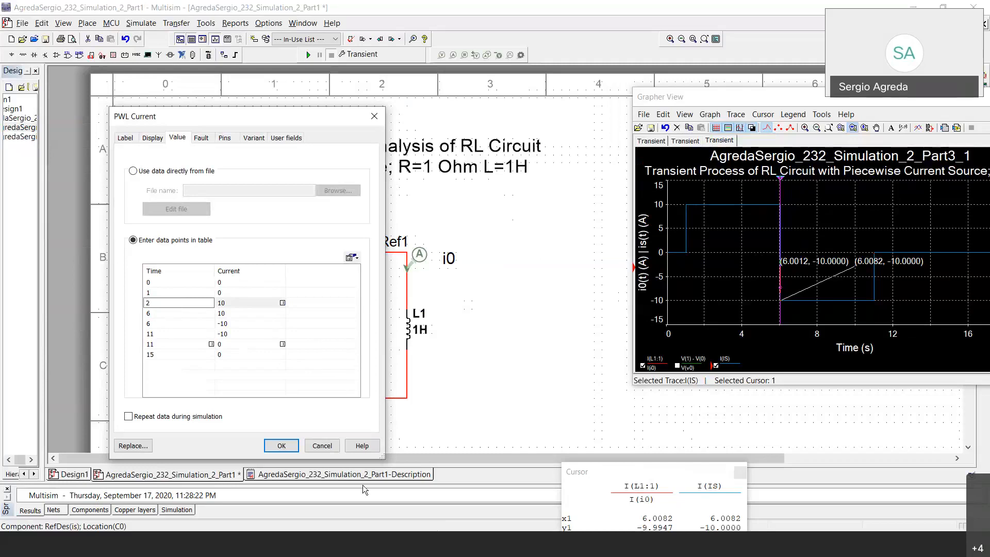
type("2")
left_click(274, 447)
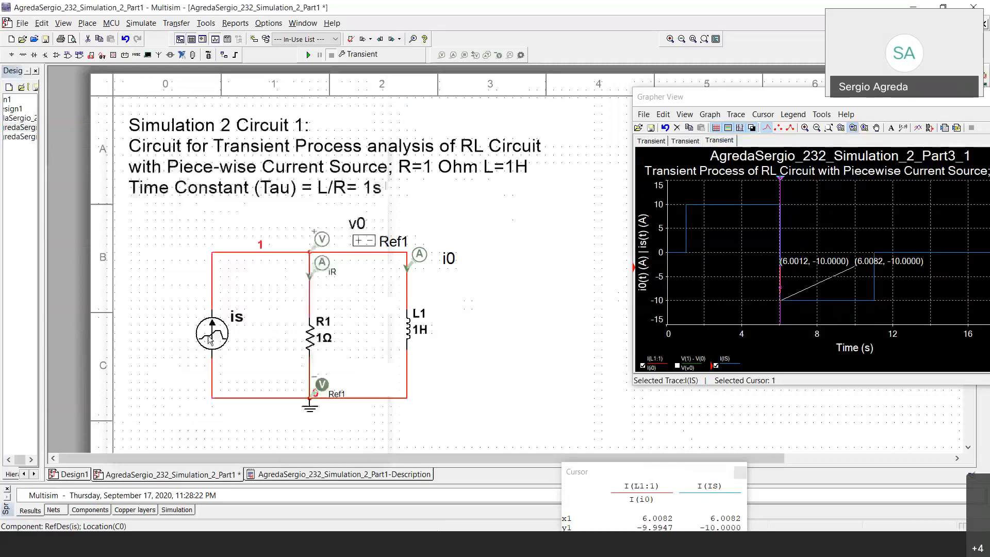
Remove I(i0) and I(iR) from the transient analysis outputs, leaving only I(IS), and run the simulation.
left_click(138, 23)
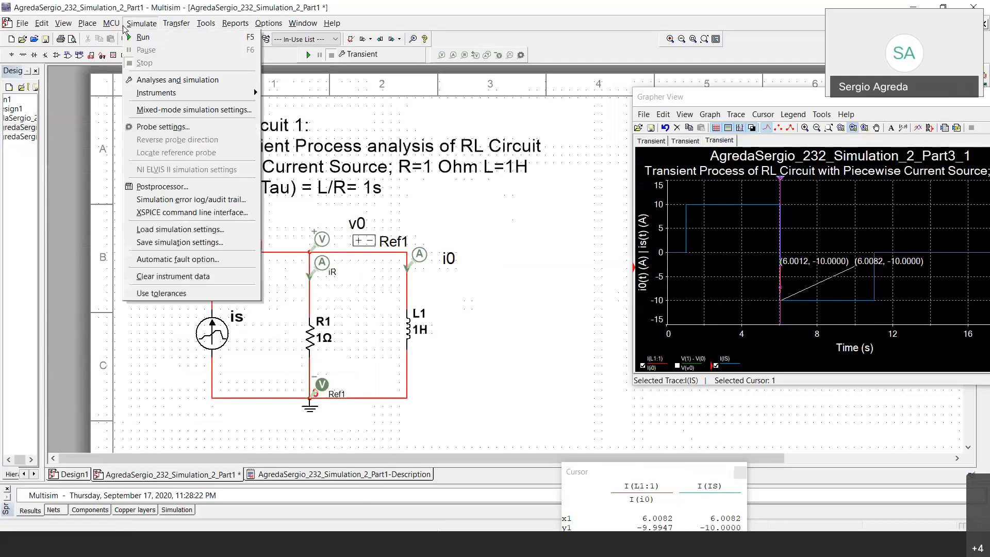
left_click(175, 80)
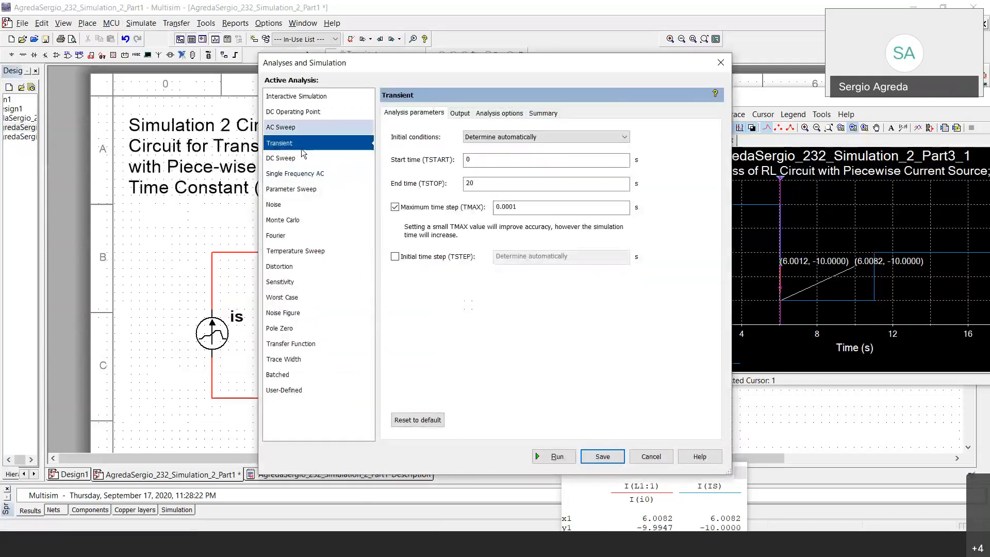
left_click(458, 113)
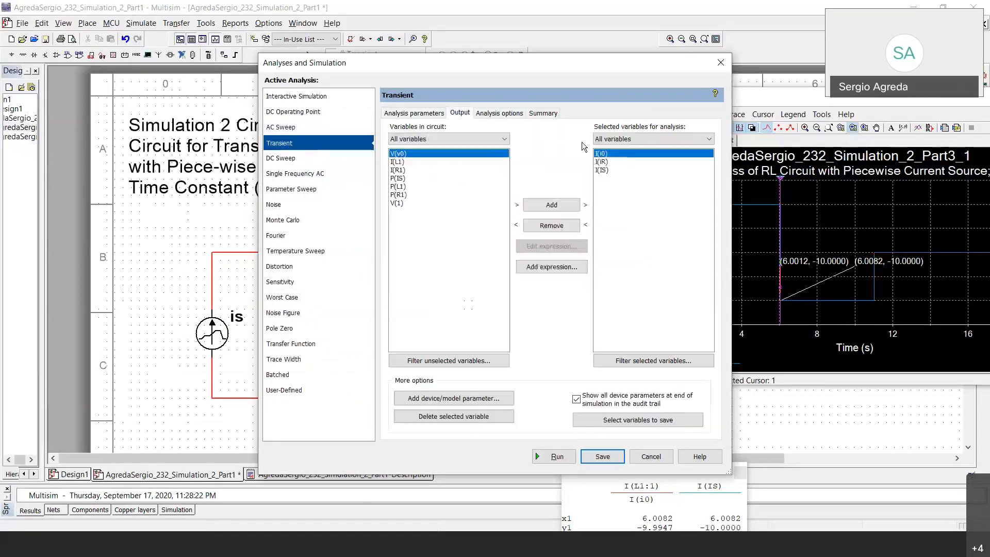
double_click(613, 156)
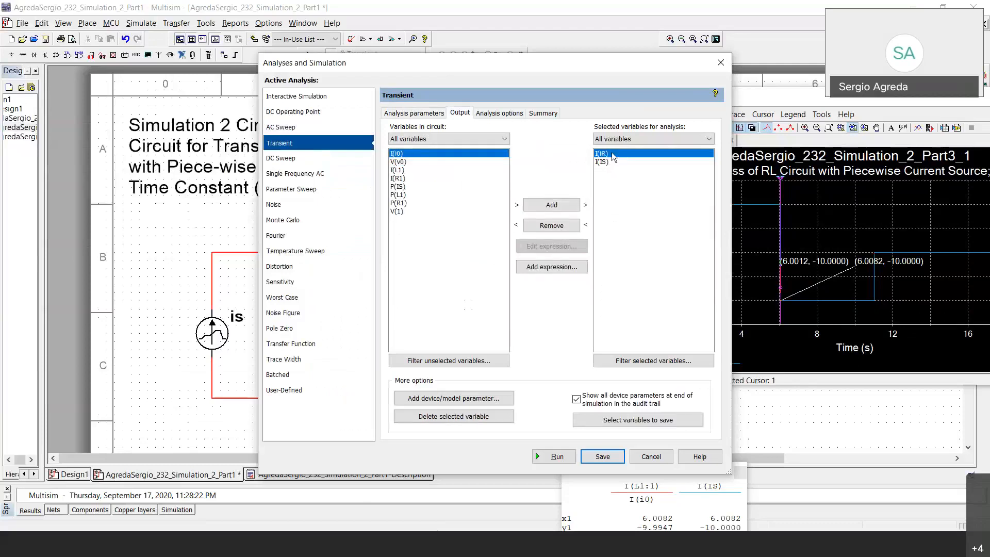
double_click(613, 155)
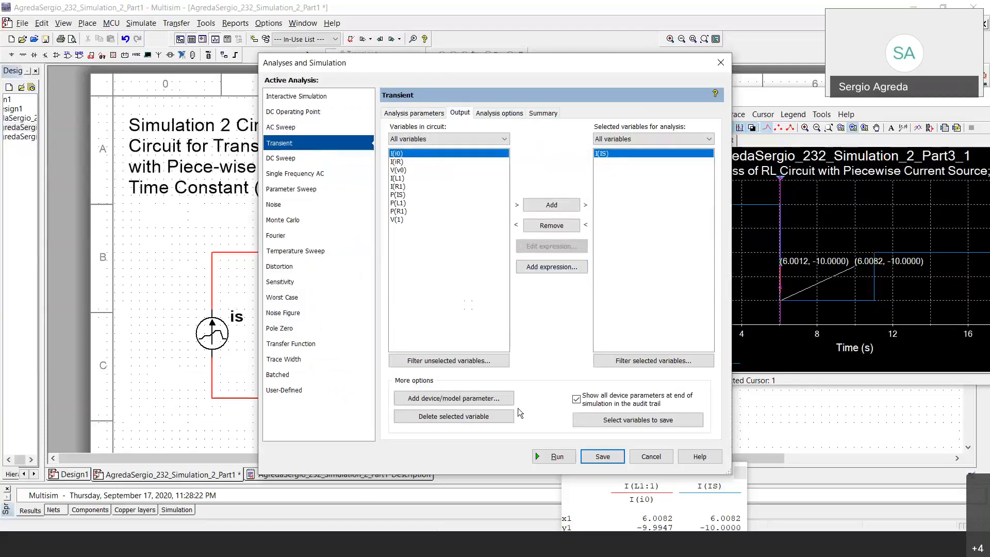
left_click(562, 456)
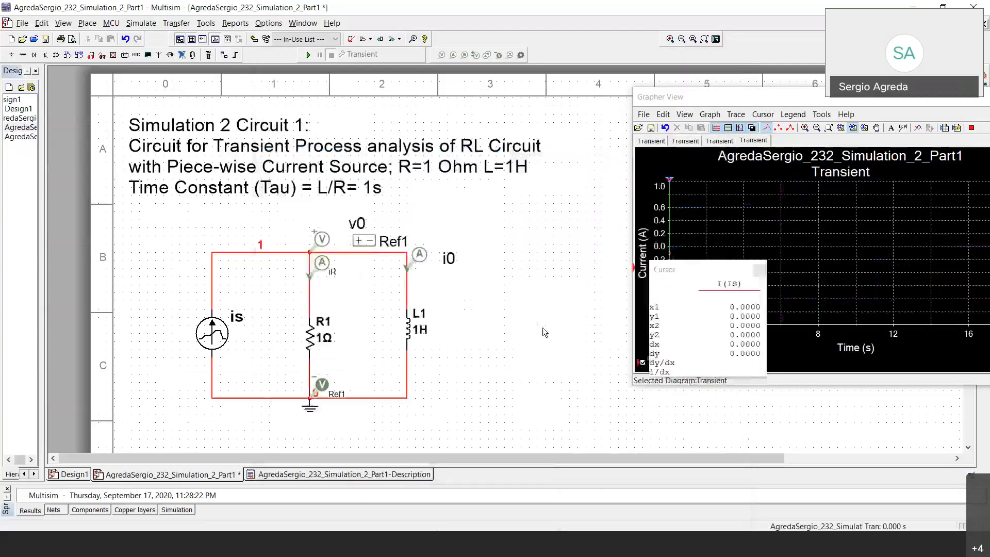
Move the Cursor window off the graph and delete the latest Transient plot.
left_click_drag(685, 268, 496, 135)
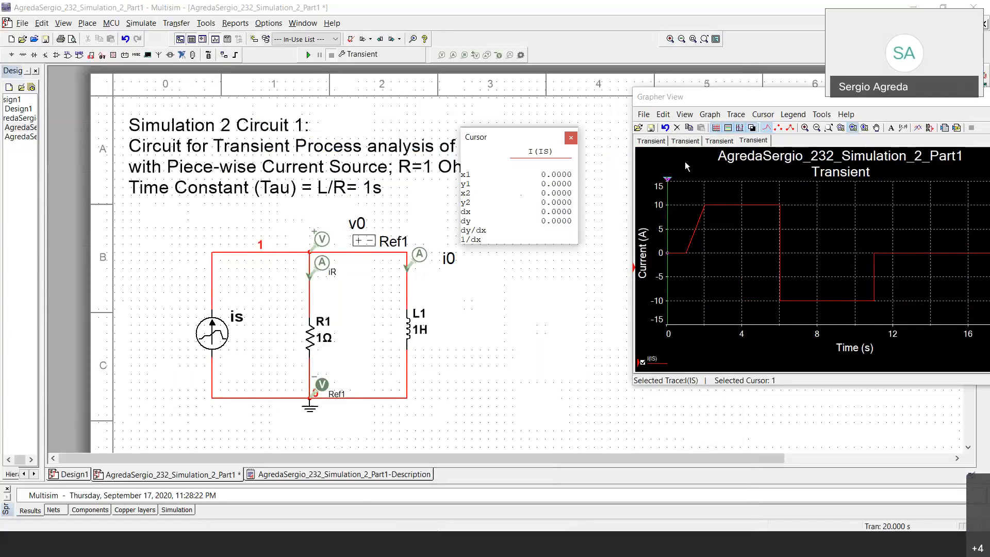
left_click(677, 128)
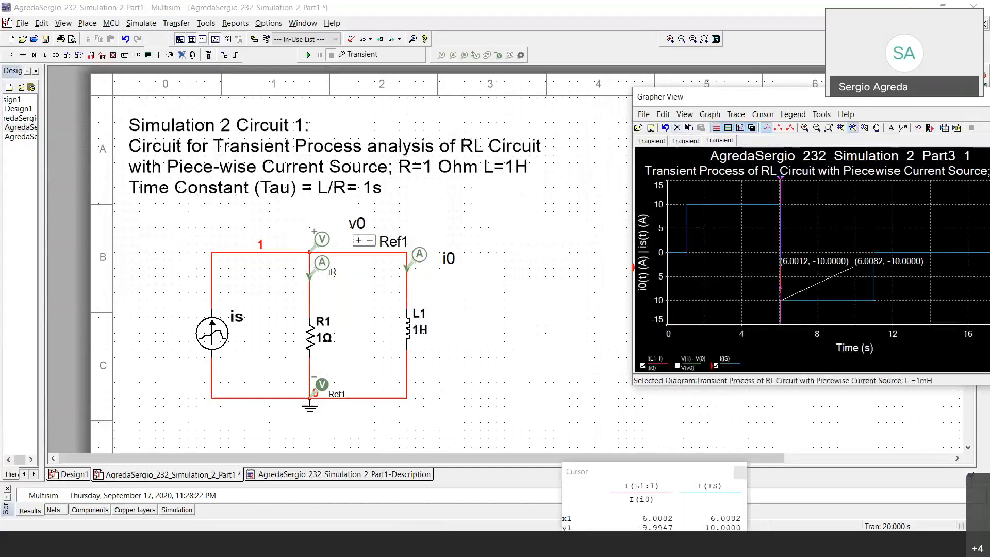
Set the transient analysis maximum time step to 0.001 s, rerun the simulation and close the Cursor window covering the plot.
left_click(141, 24)
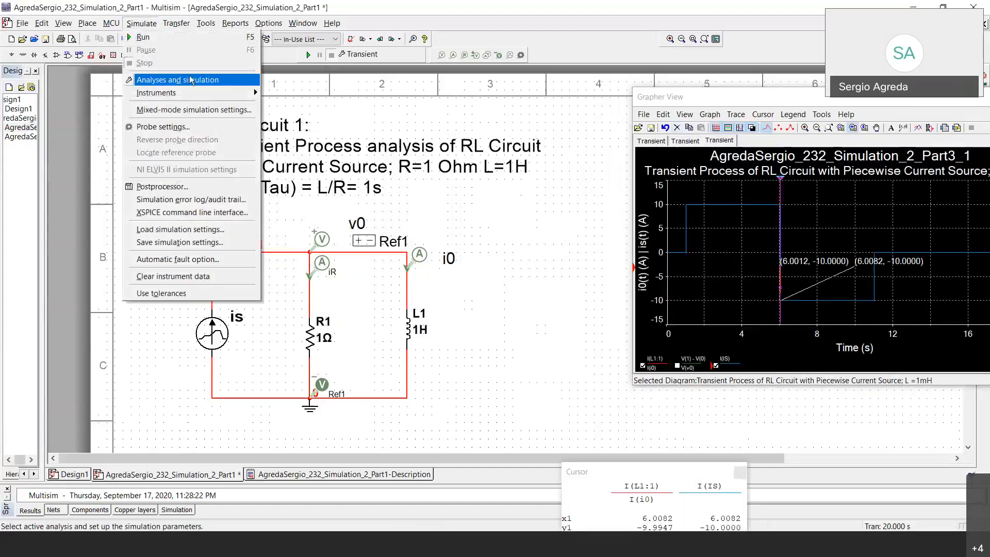
left_click(190, 78)
left_click(533, 206)
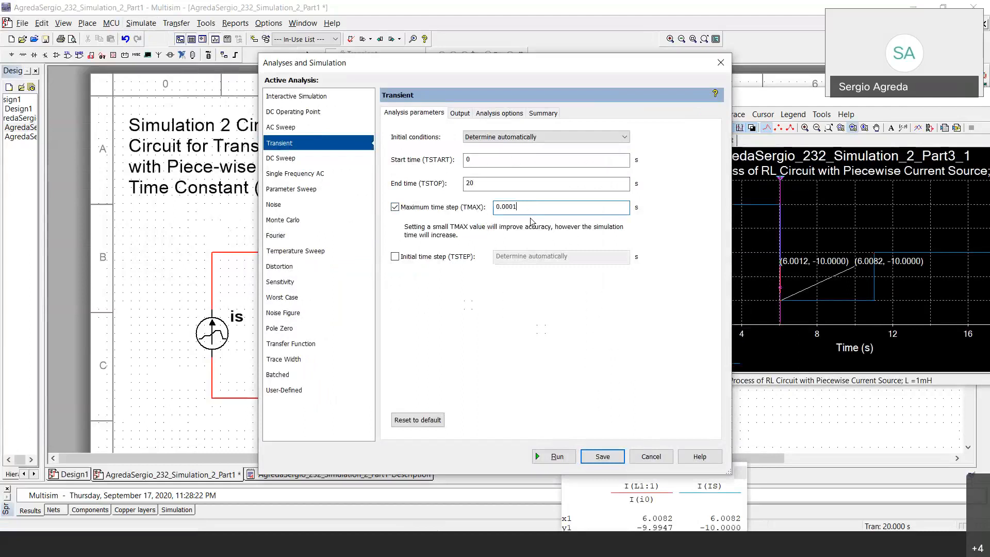
key("BackSpace")
key("BackSpace")
type("1")
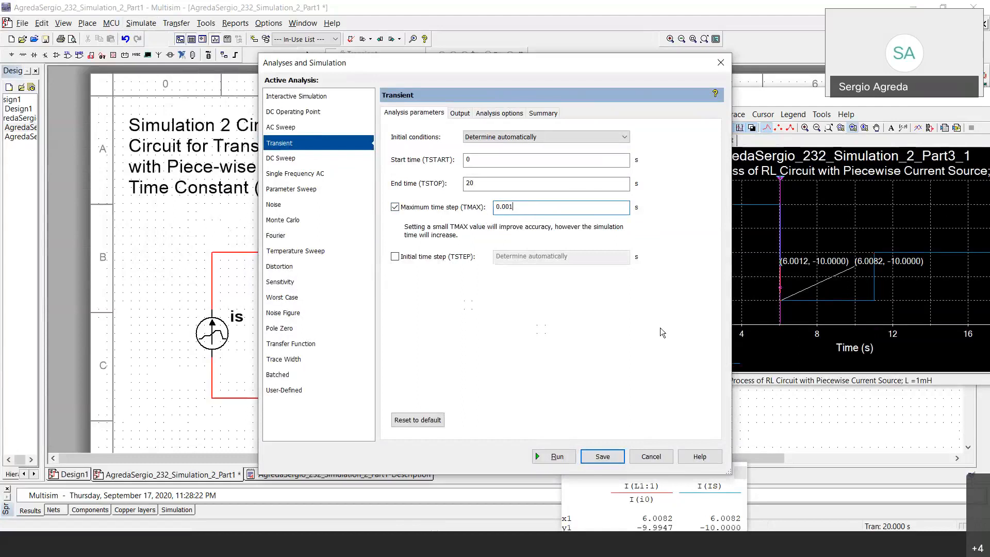
left_click(556, 457)
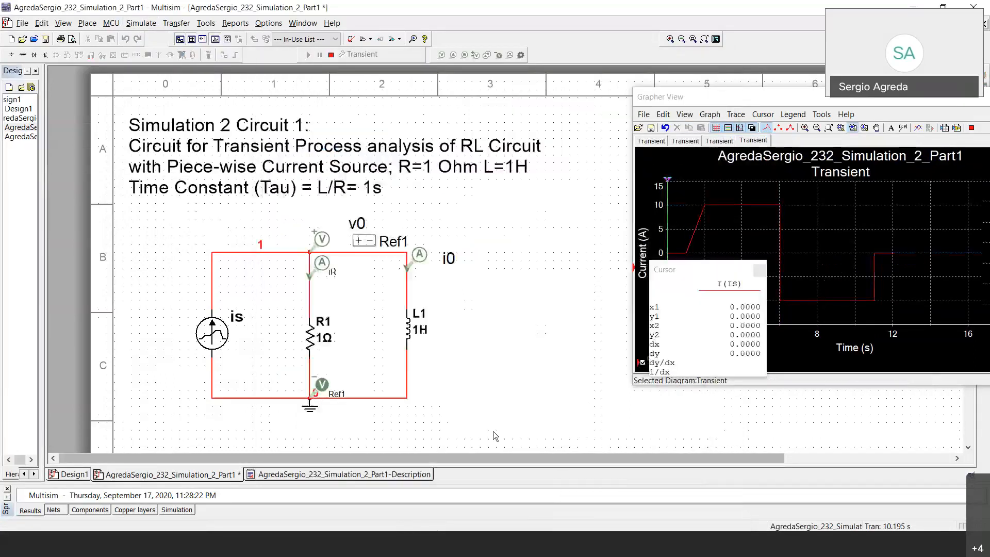
left_click(760, 270)
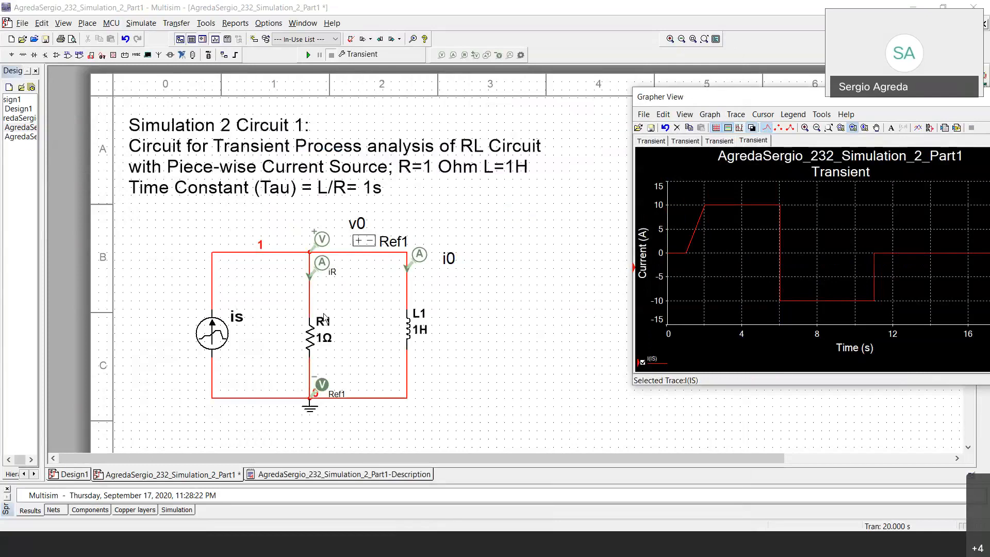
Set the time of the third data point of current source is to 1 and delete the latest Transient plot.
double_click(239, 335)
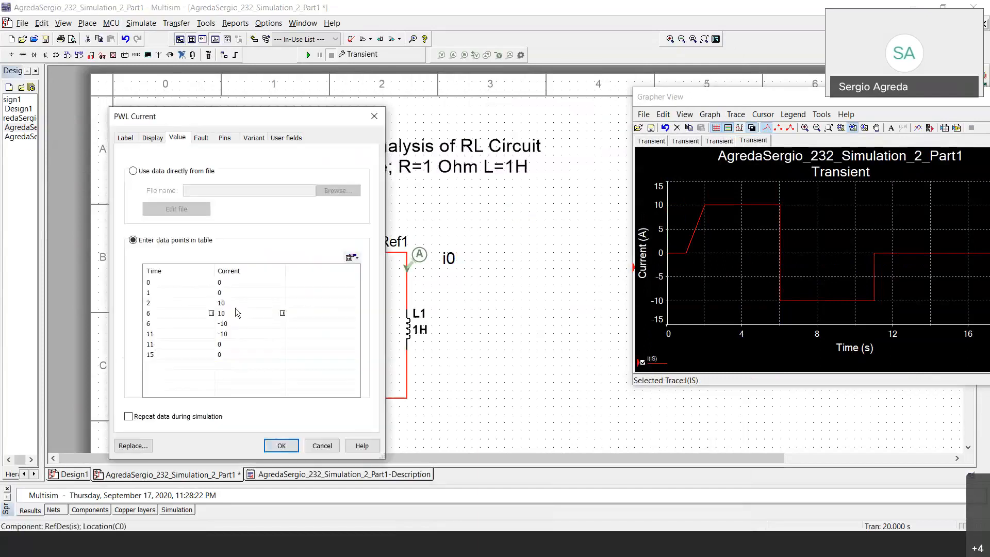
left_click(172, 304)
left_click(173, 304)
type("1")
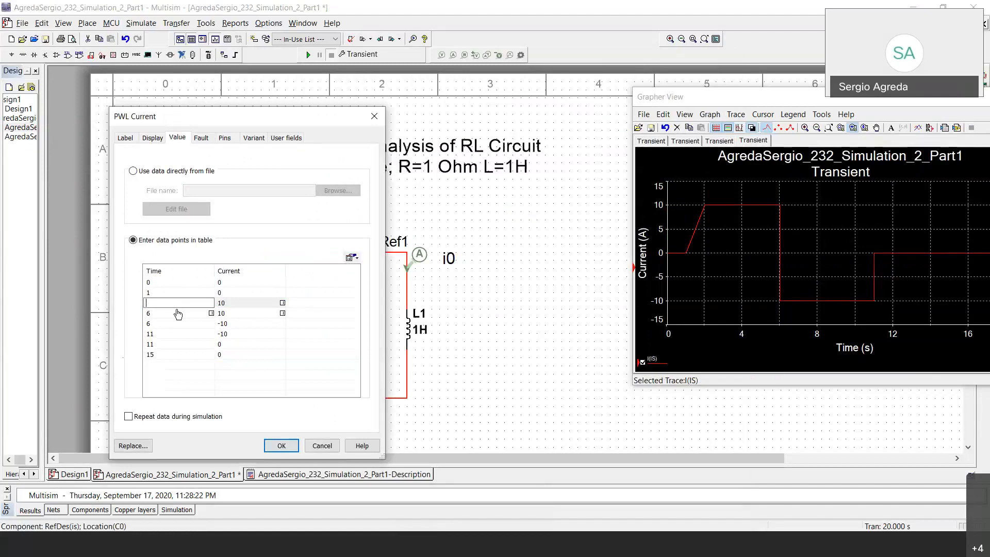
left_click(286, 444)
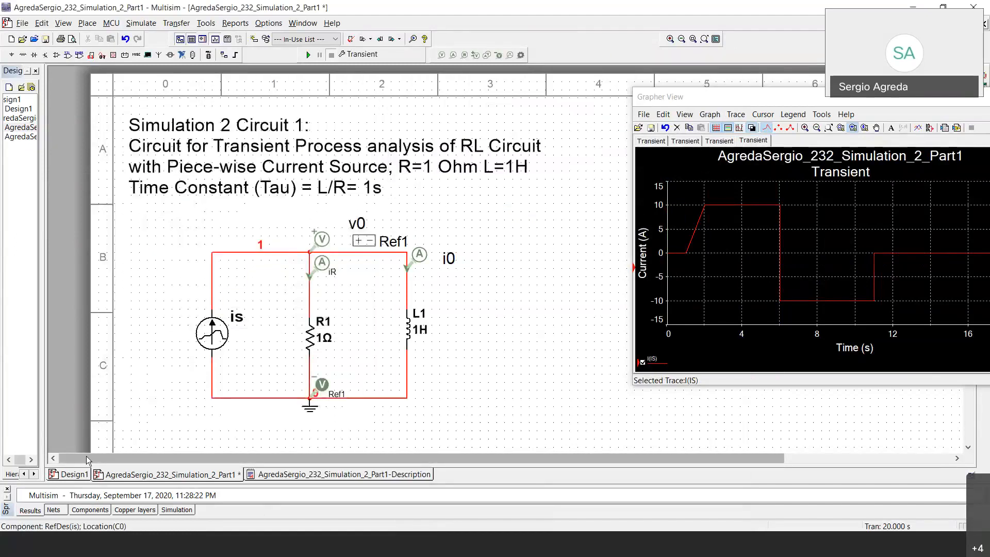
left_click(677, 129)
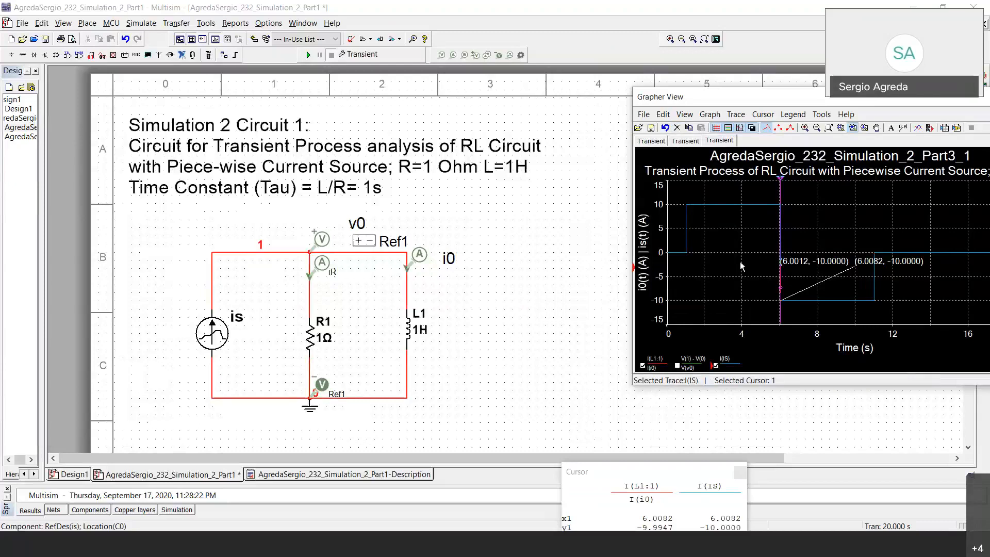
Open the output variable selection of the transient analysis.
left_click(144, 24)
left_click(200, 79)
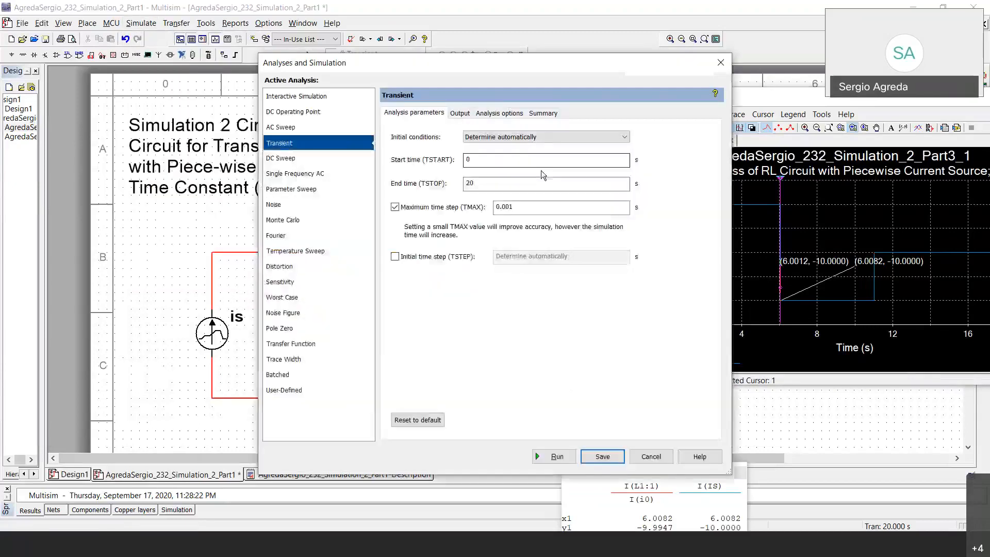
left_click(461, 112)
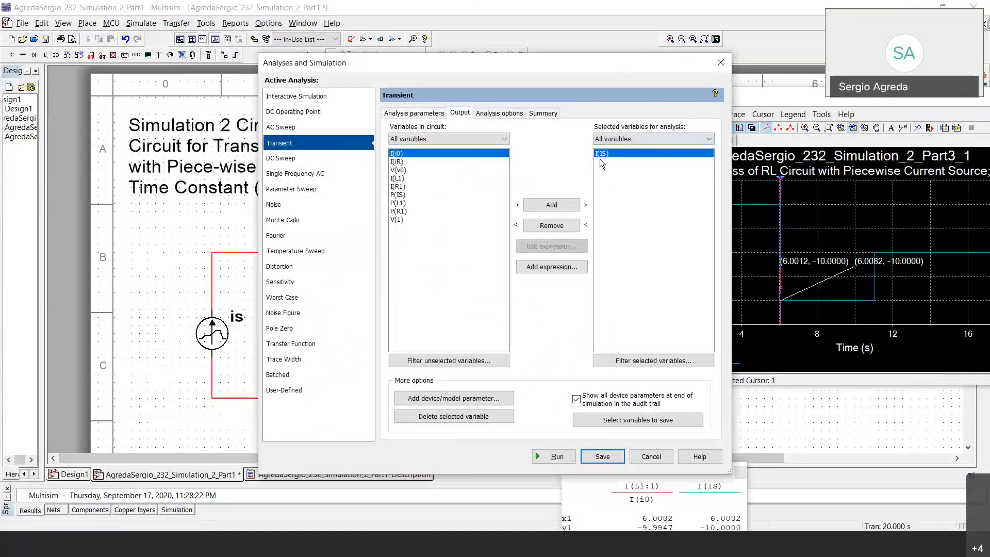
left_click(447, 162)
double_click(424, 161)
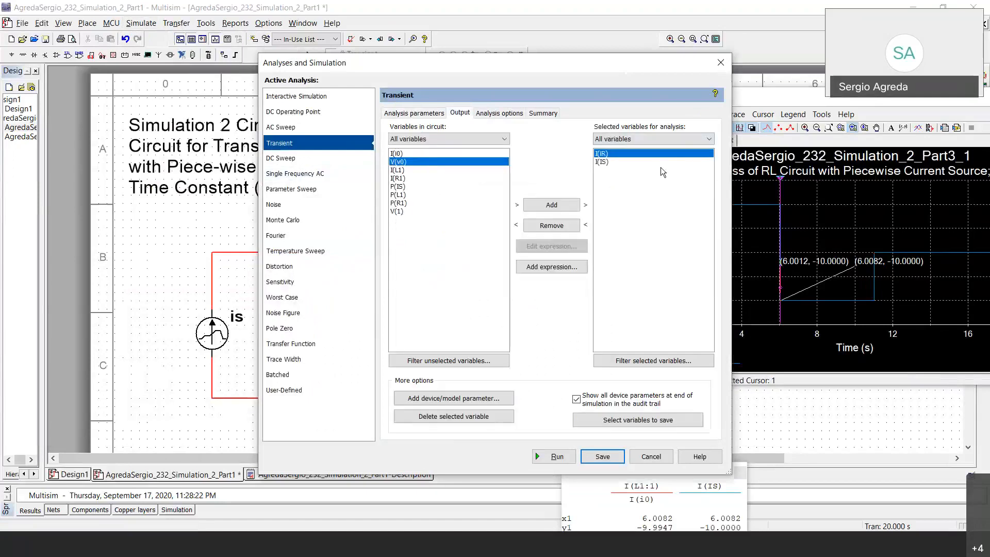
double_click(634, 156)
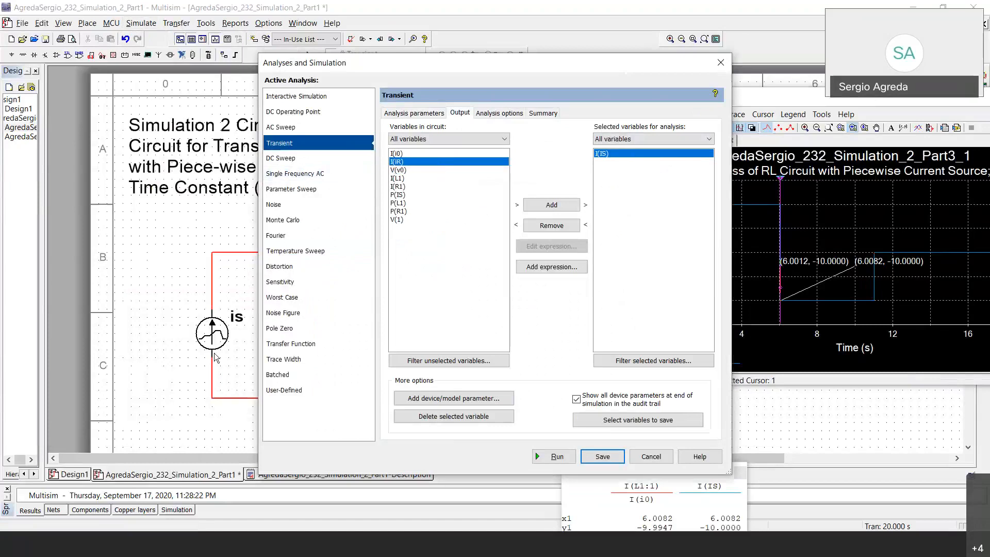
Add I(i0) and V(v0) to the selected transient analysis variables alongside I(IS).
left_click(421, 153)
double_click(421, 153)
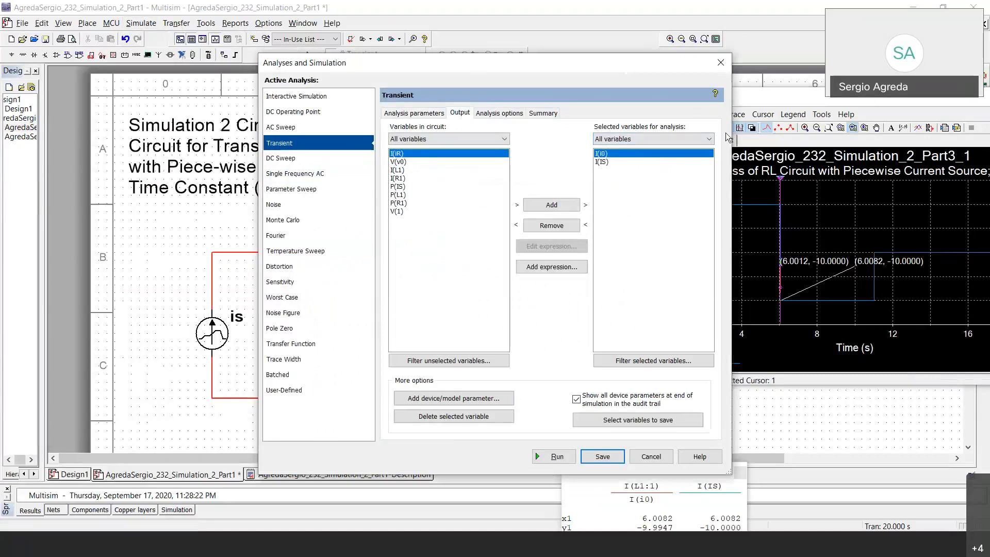
left_click_drag(623, 62, 874, 143)
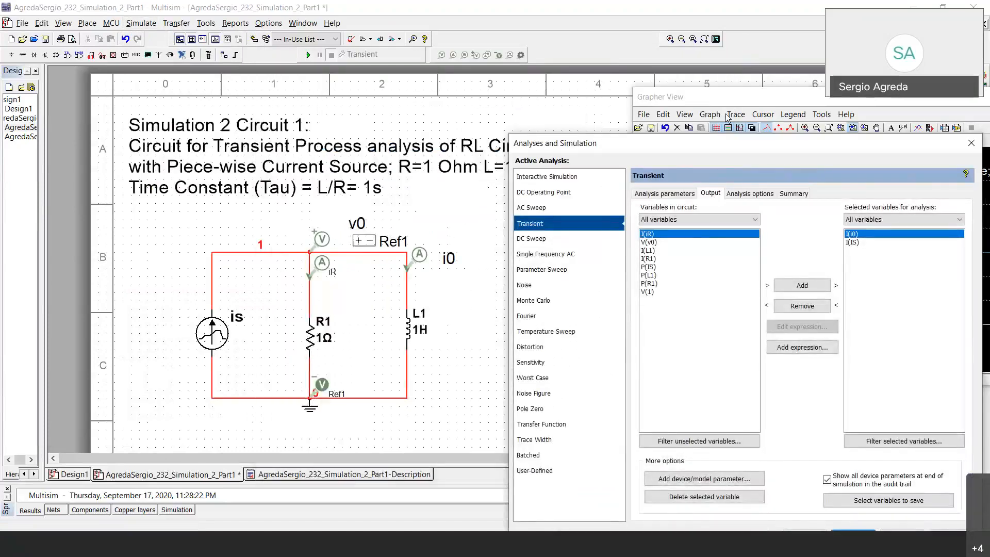
left_click_drag(722, 142, 607, 78)
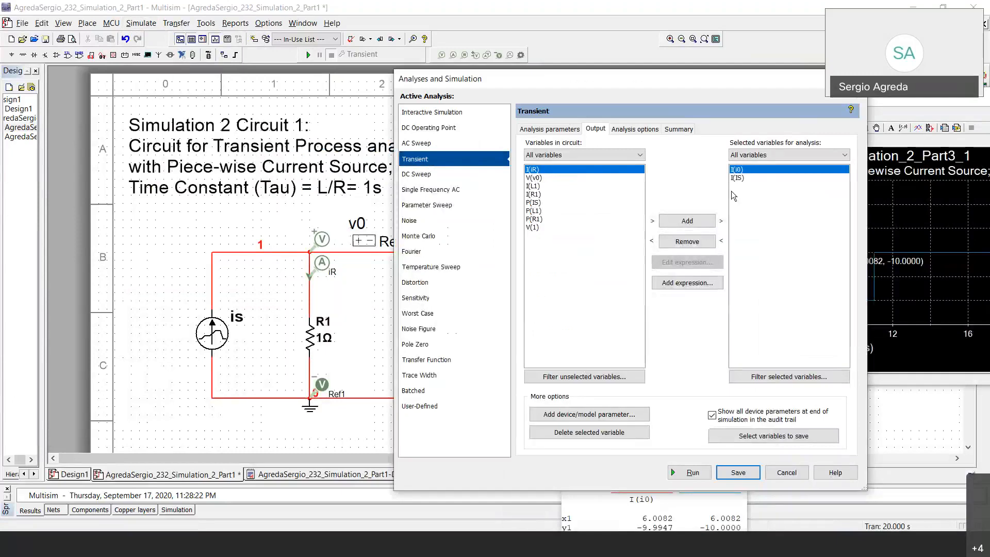
double_click(536, 177)
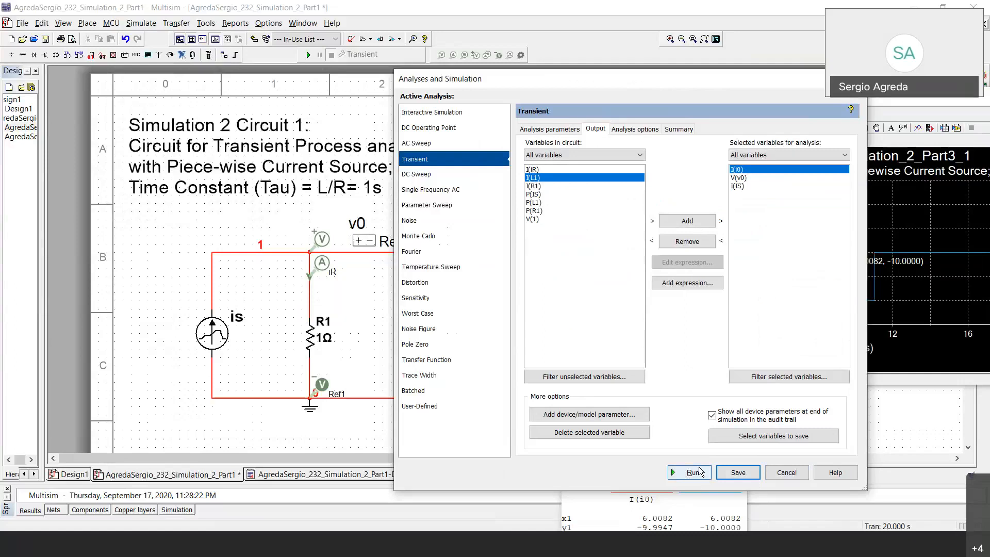
Run the transient analysis with the selected outputs and close the Cursor window covering the new plot.
left_click_drag(627, 85, 840, 137)
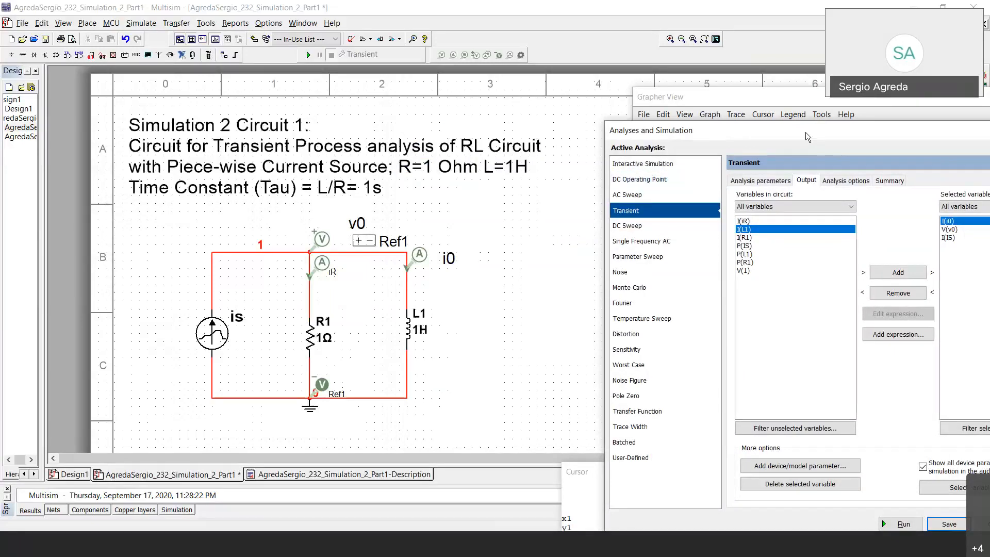
left_click_drag(871, 133, 432, 36)
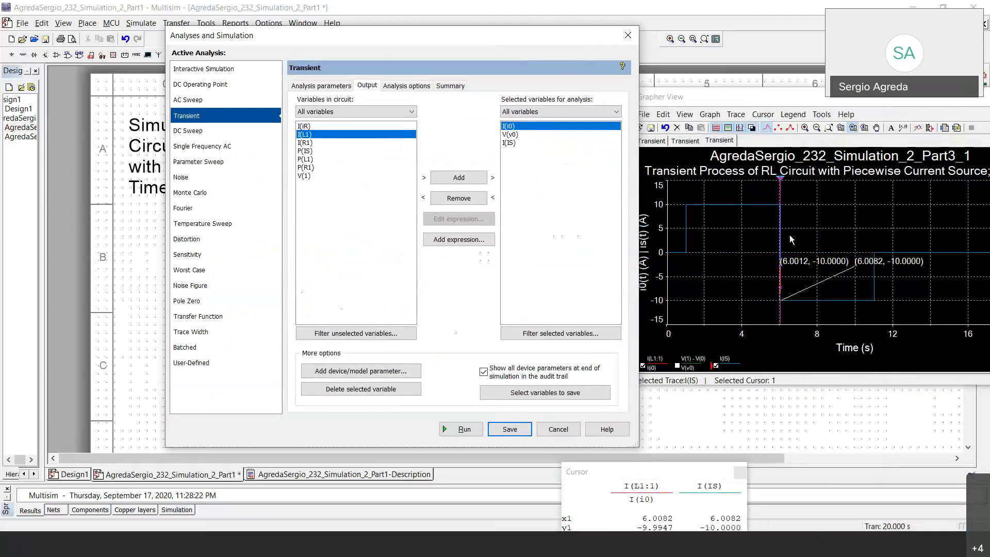
left_click(462, 429)
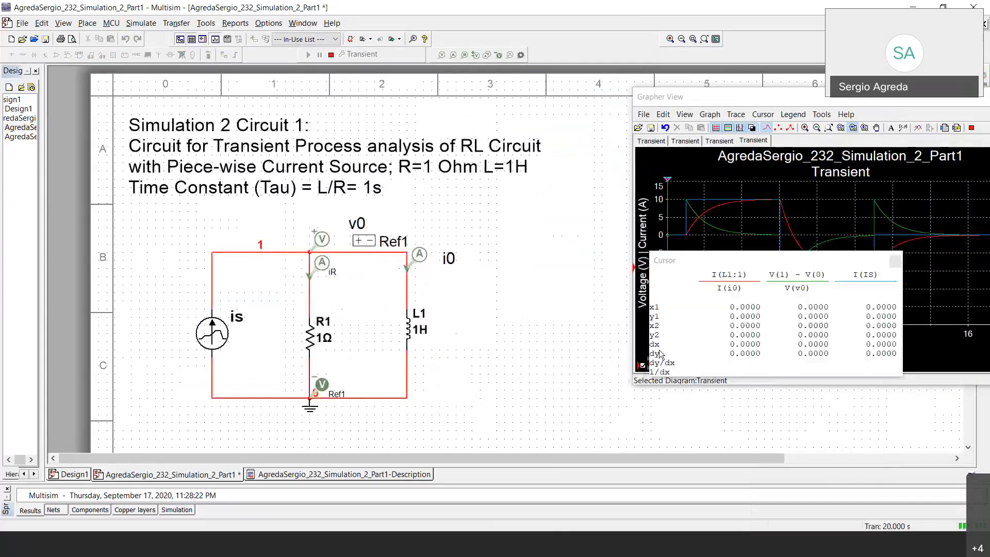
left_click(895, 263)
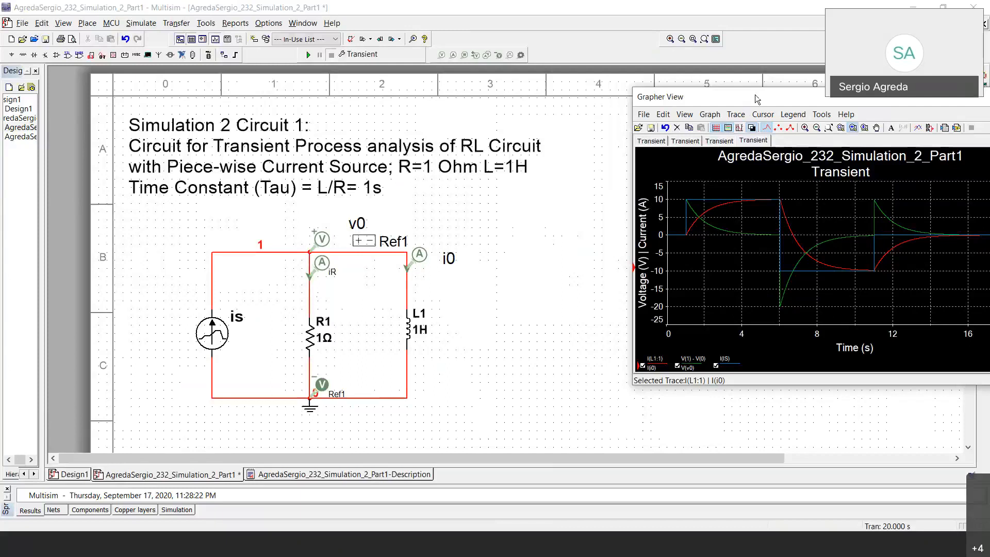
Switch to the Google Slides presentation and arrange it side by side with the Multisim schematic.
left_click_drag(755, 95, 647, 82)
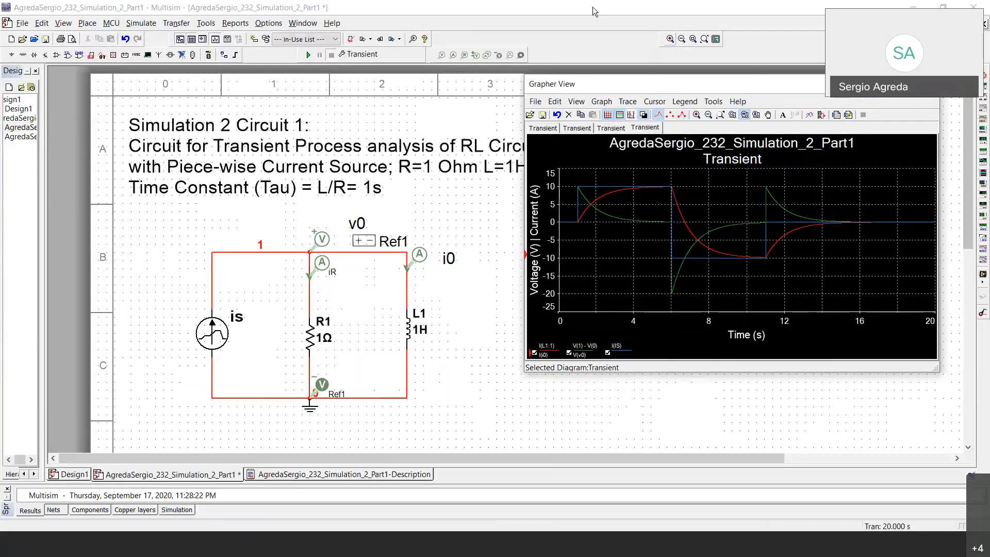
left_click(495, 64)
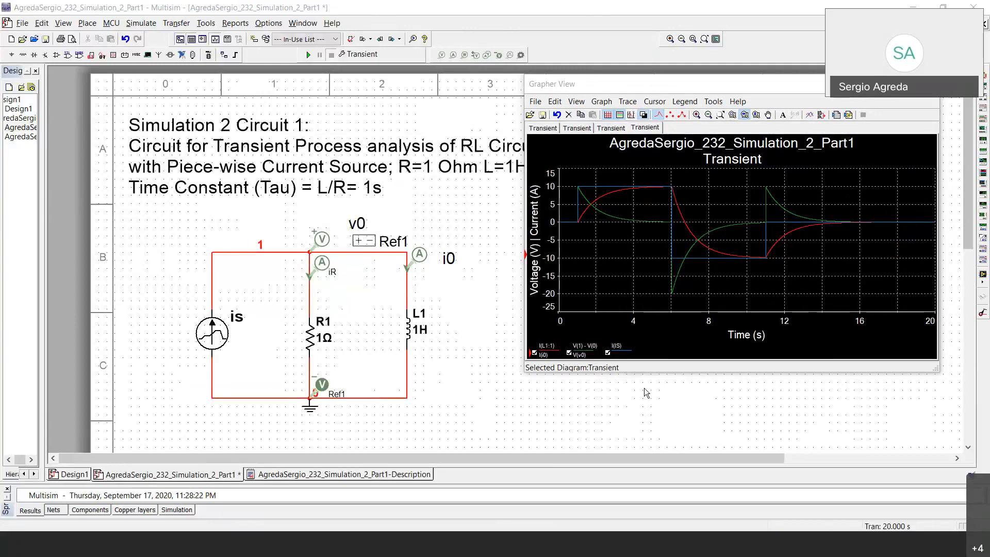
key("alt+Tab")
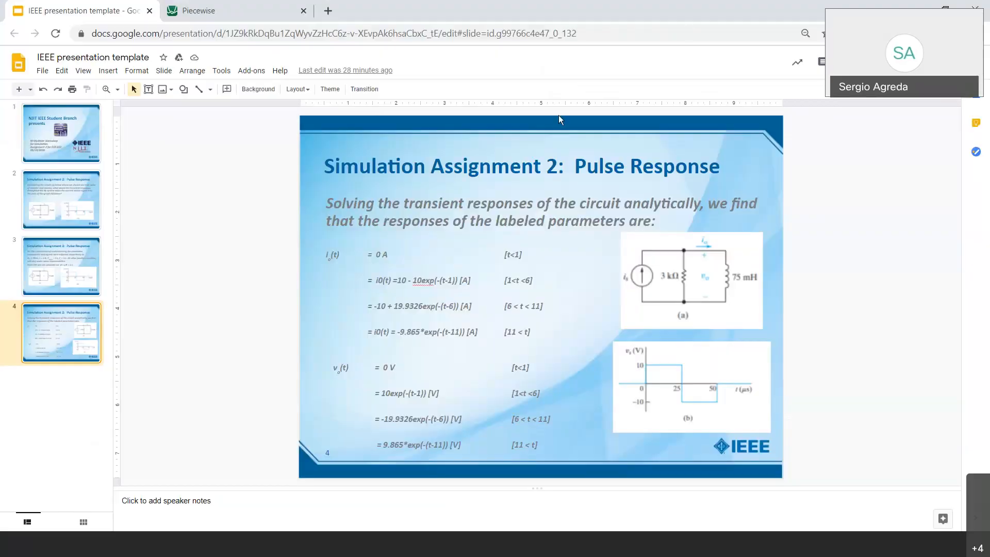
left_click(946, 9)
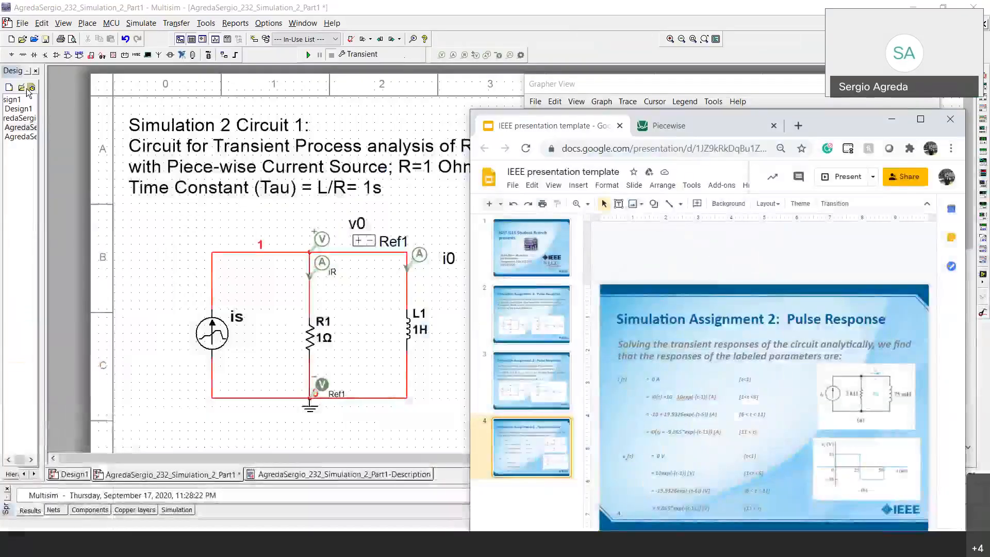
key("super+Left")
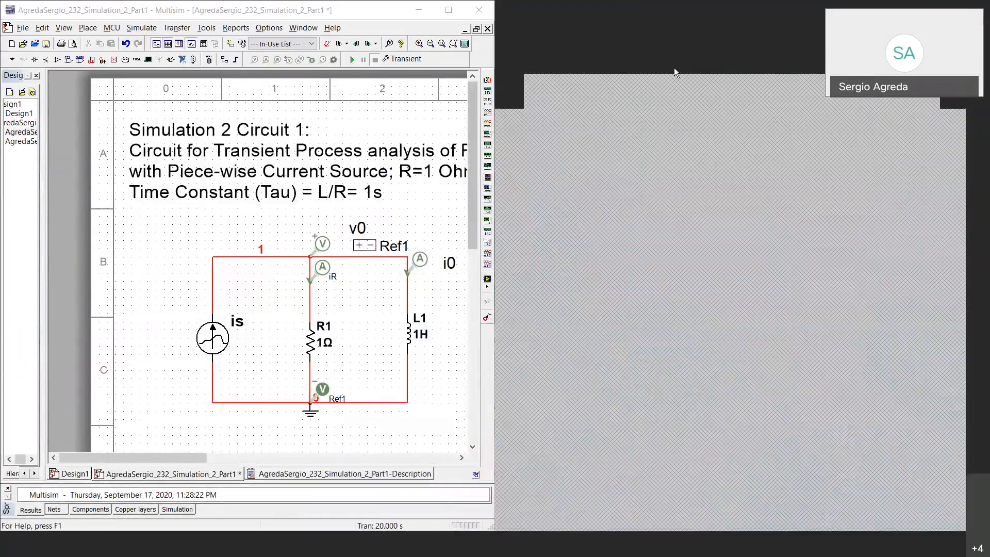
left_click(674, 70)
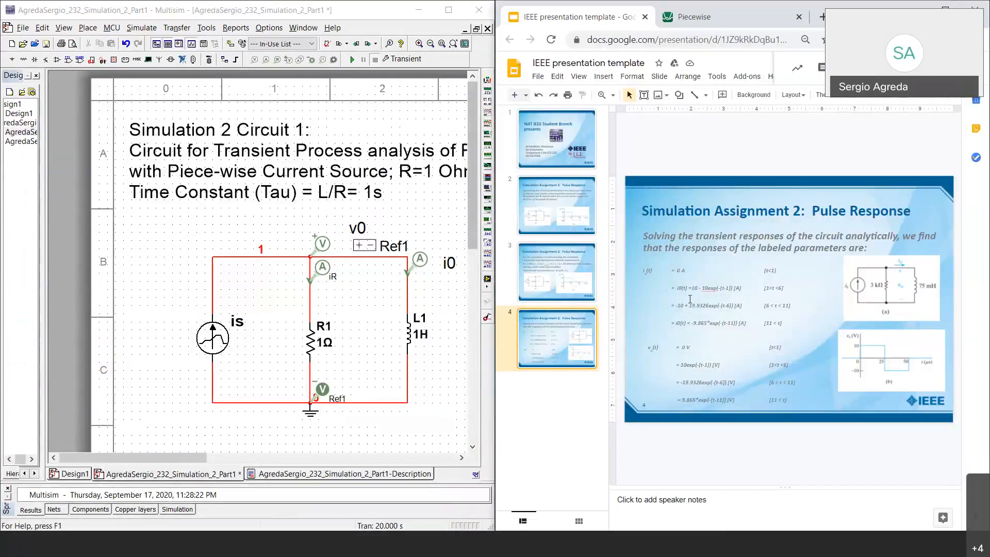
Bring the Grapher View back to the front and place it beside the RL circuit, clear of the source and resistor.
left_click(291, 91)
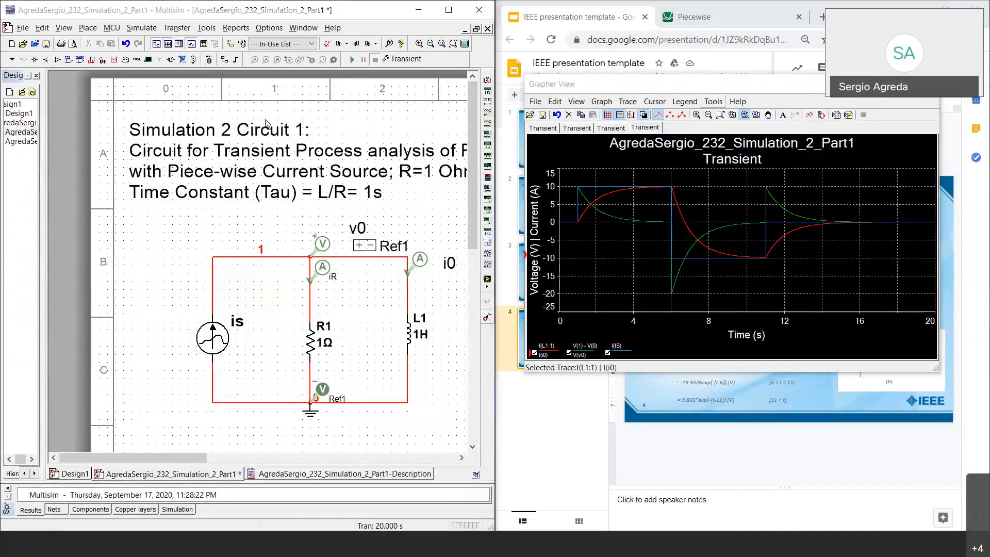
left_click_drag(717, 86, 265, 121)
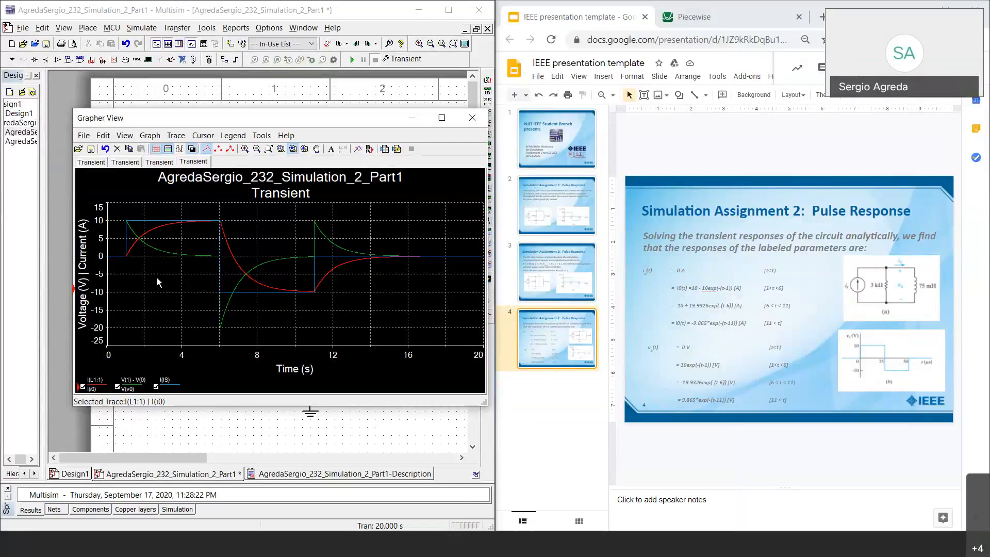
left_click(185, 101)
left_click_drag(257, 124, 633, 193)
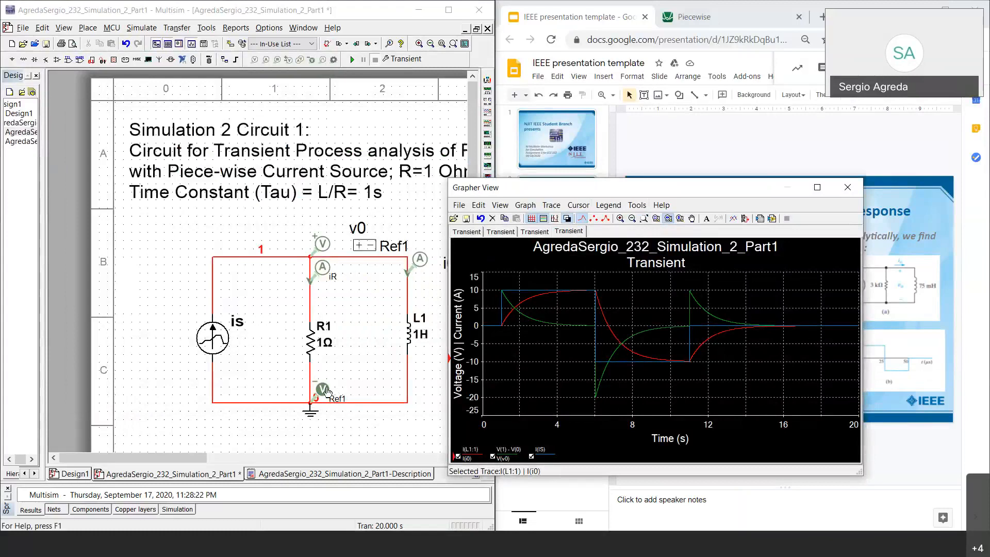
Try the Ref1 reference probe on the wire above source is and return it to the wire below R1.
left_click(324, 391)
mouse_move(325, 391)
left_mouse_down()
mouse_move(325, 382)
mouse_move(315, 397)
left_mouse_up()
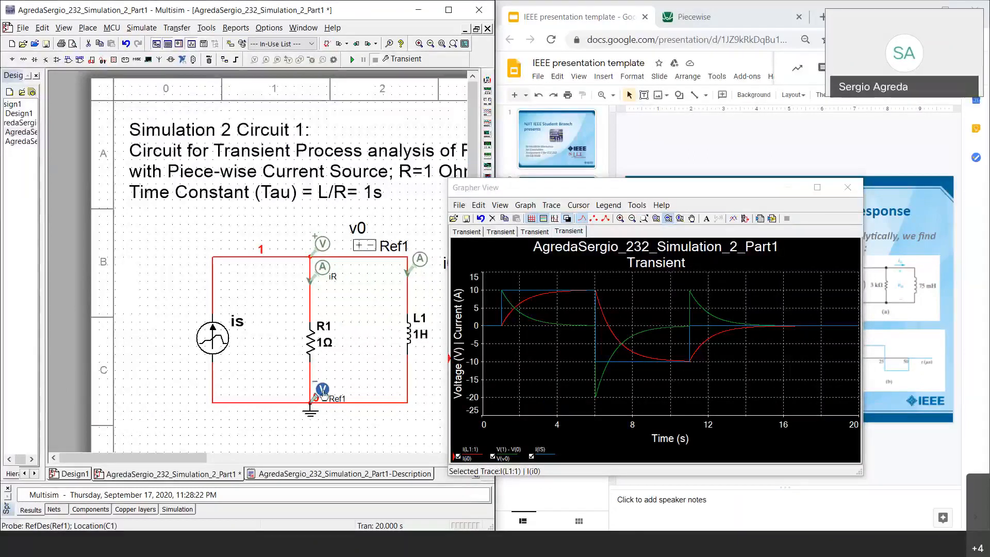
left_click_drag(325, 396, 221, 293)
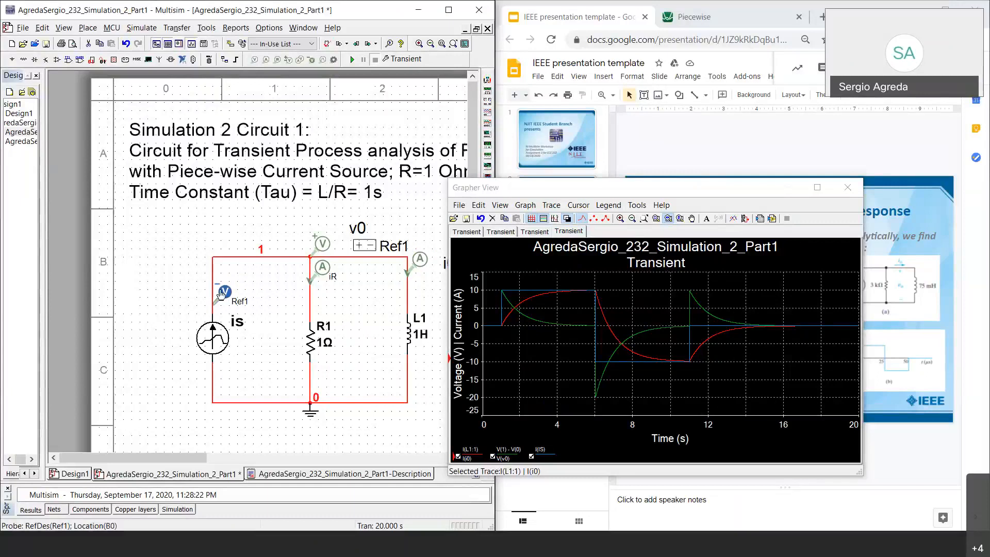
left_click_drag(229, 295, 323, 383)
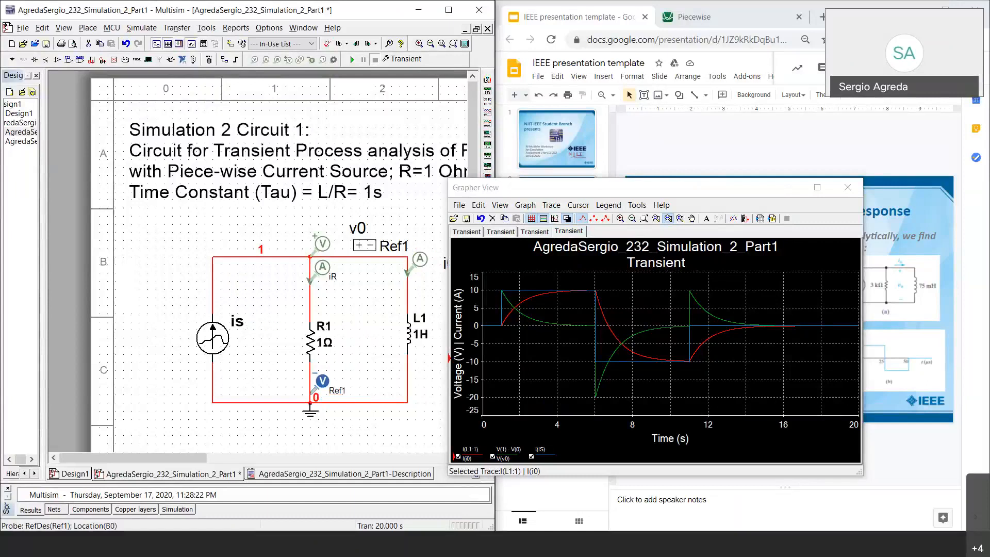
Lower the ground symbol and try the i0 current probe on the ground wire, returning it to the wire above L1.
left_click_drag(307, 416, 311, 437)
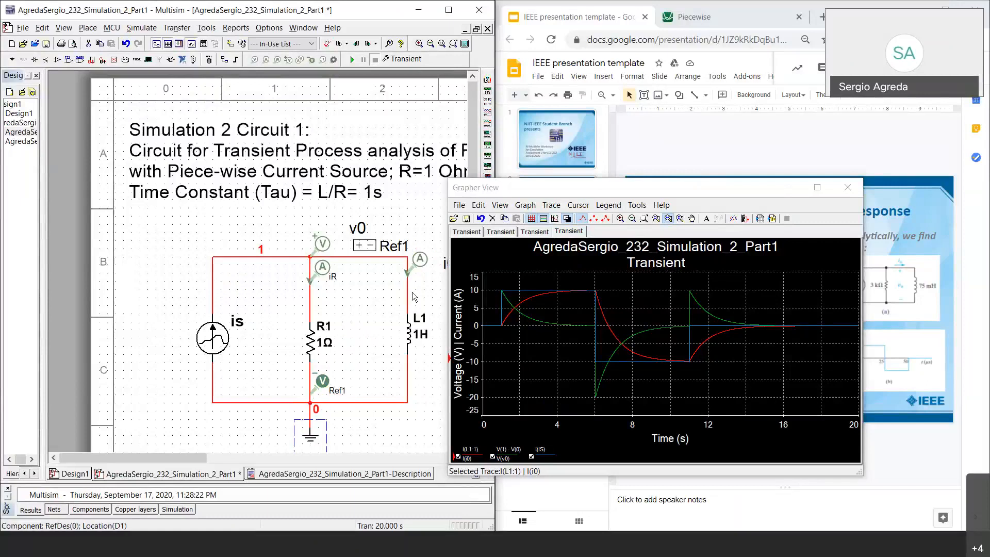
left_click(423, 262)
left_click_drag(424, 266, 326, 412)
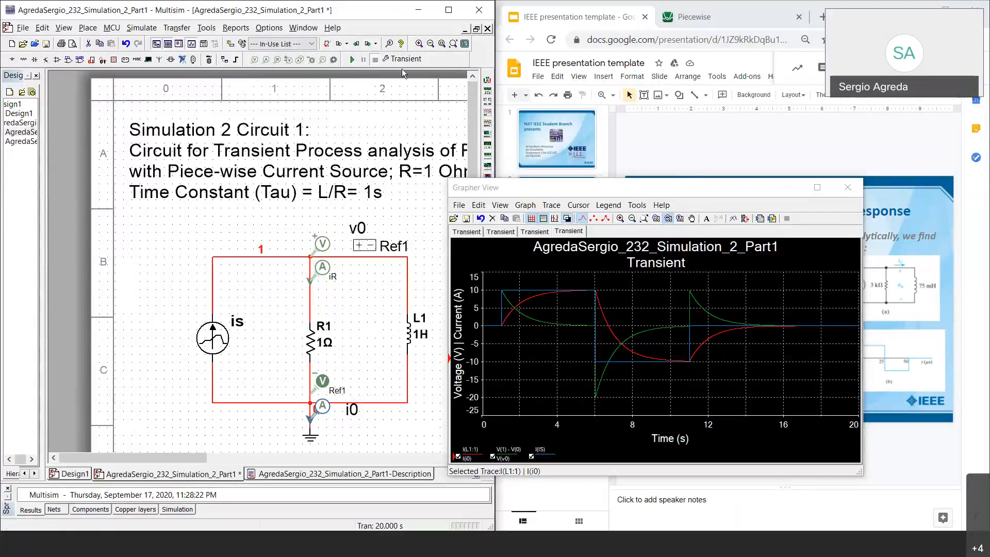
left_click(503, 151)
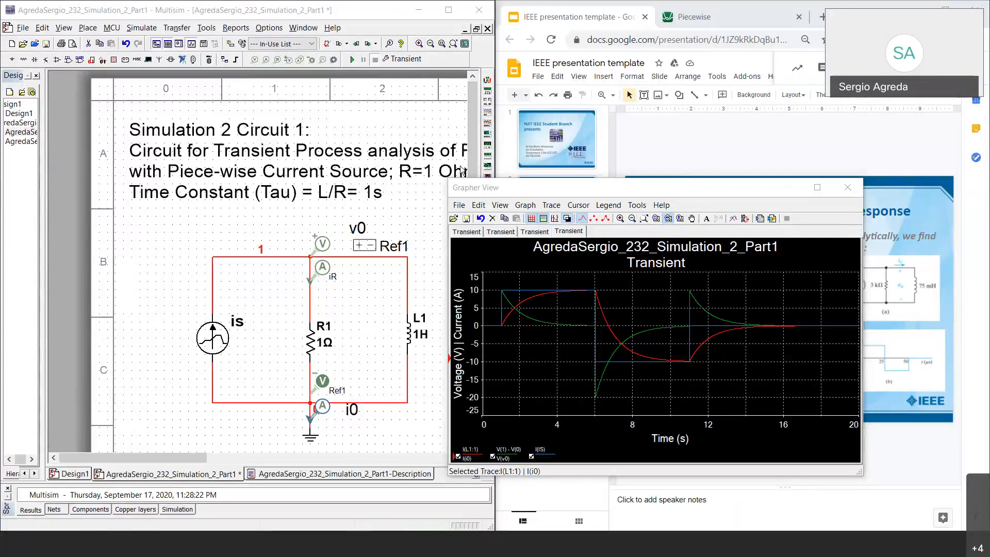
left_click_drag(323, 408, 422, 281)
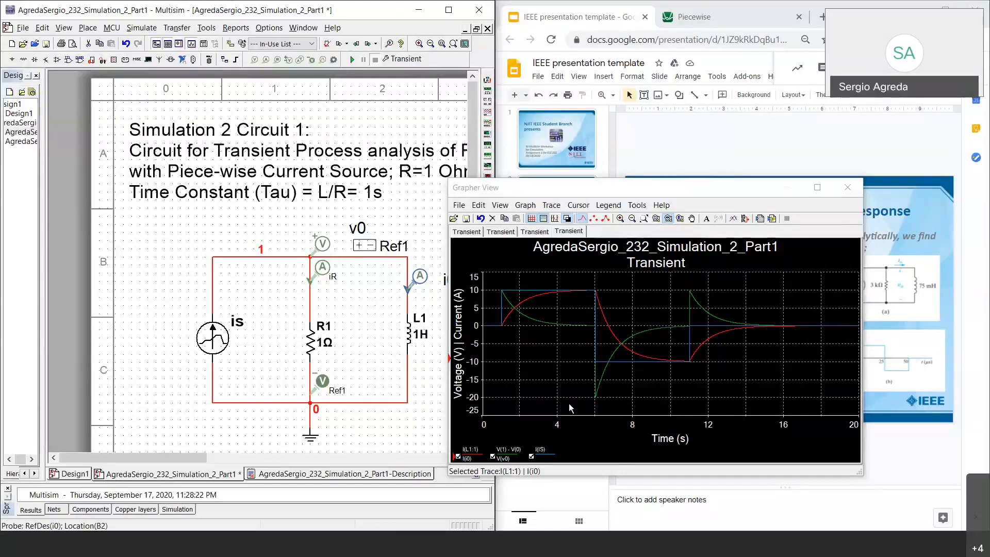
Show the cursors on the latest Transient plot, move cursor 2 to about 4.61 s and select the V(v0) trace.
left_click(555, 221)
left_click(555, 221)
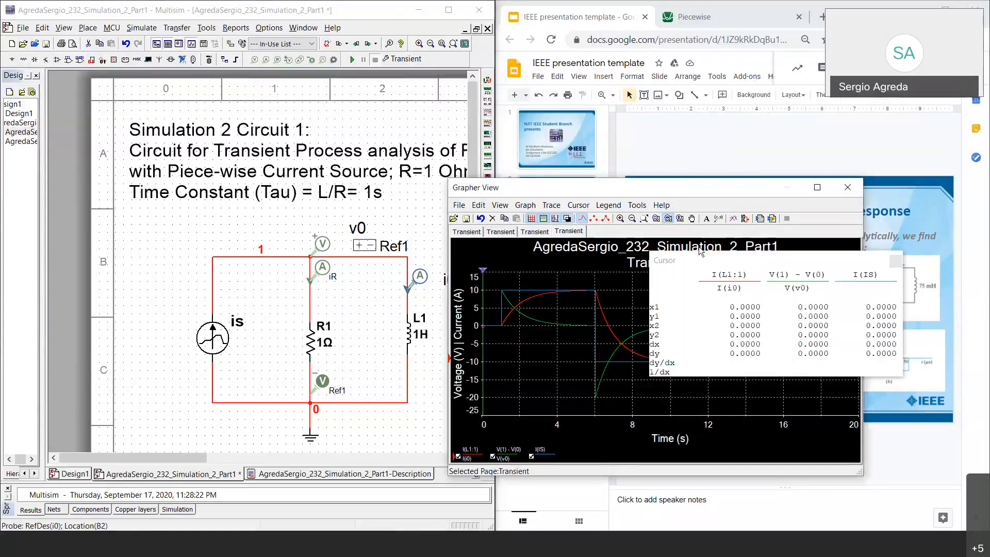
left_click_drag(483, 278, 571, 277)
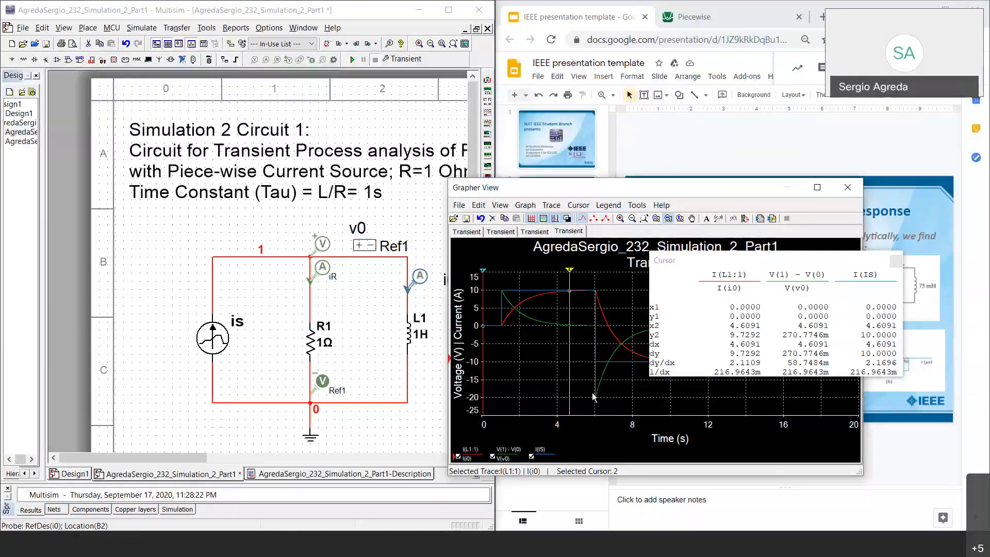
left_click(503, 458)
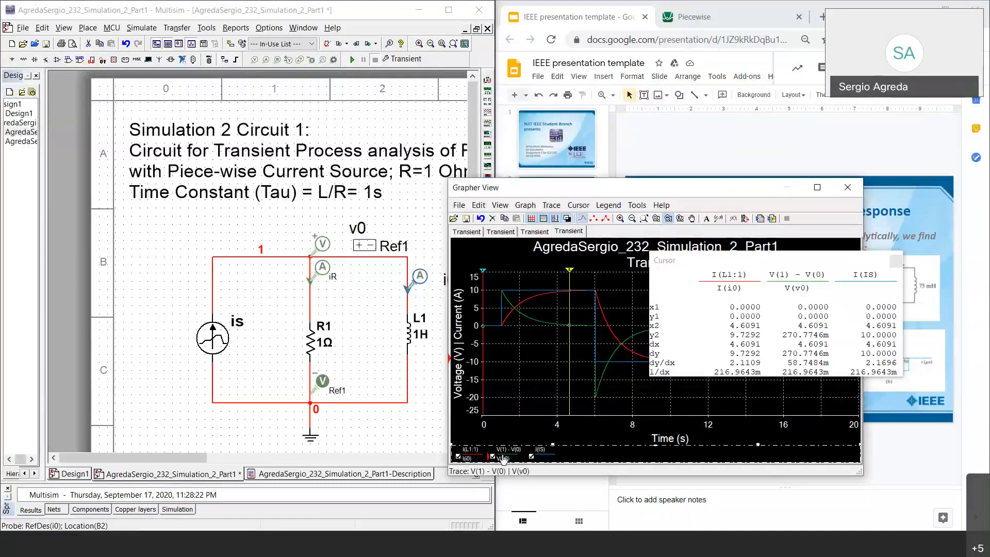
Move the Cursor window off the graph and place cursor 1 at about 0.99 s and cursor 2 at about 3.70 s.
left_click(789, 255)
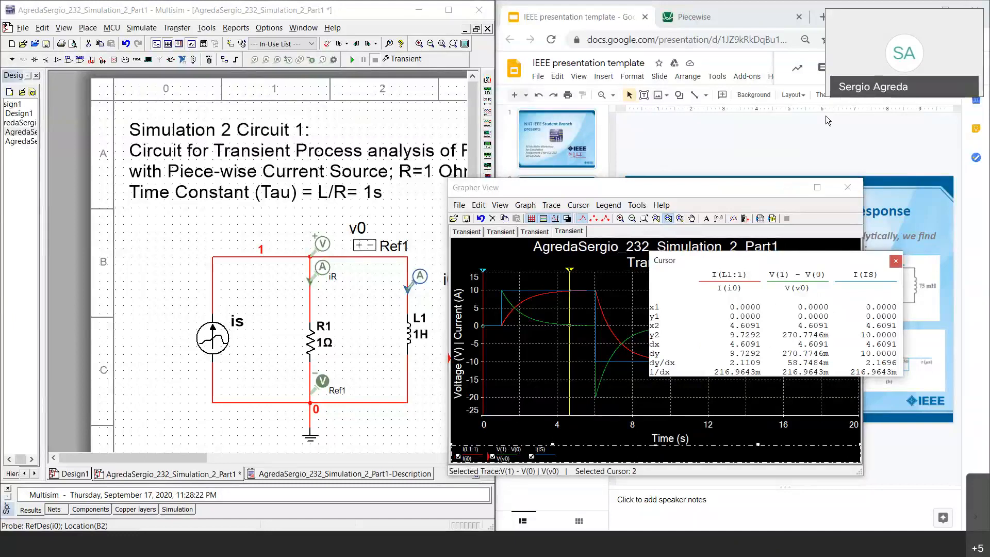
left_click_drag(827, 105, 828, 104)
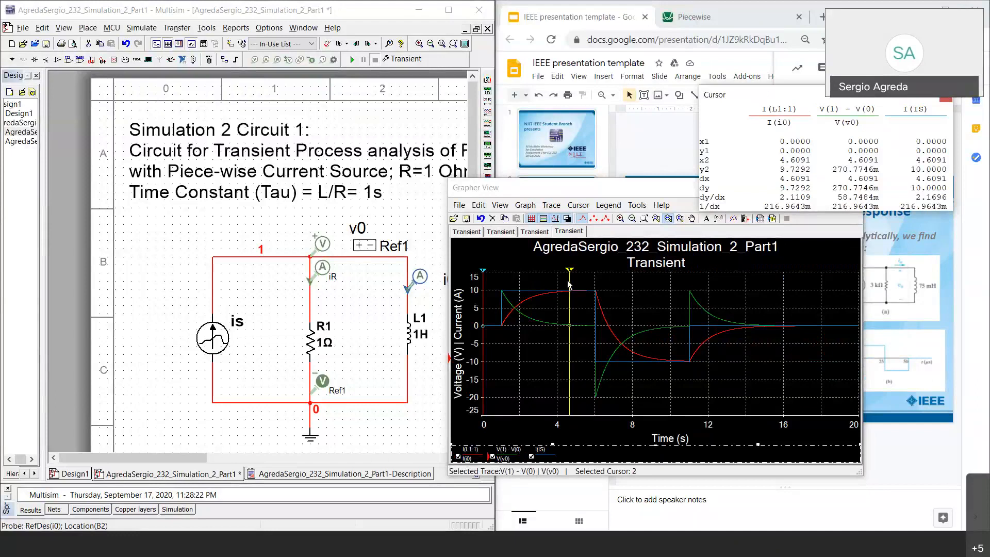
left_click_drag(571, 271, 552, 292)
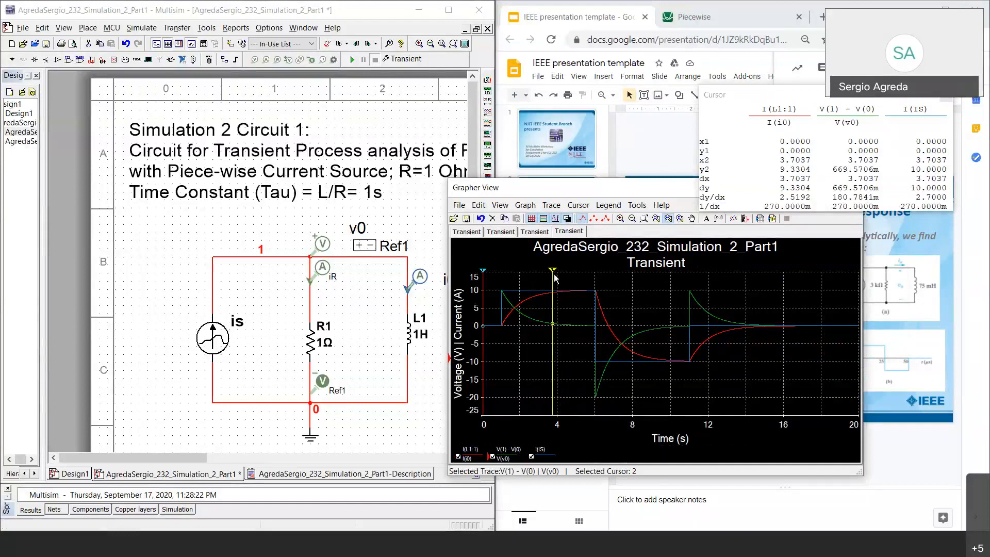
left_click_drag(486, 277, 503, 280)
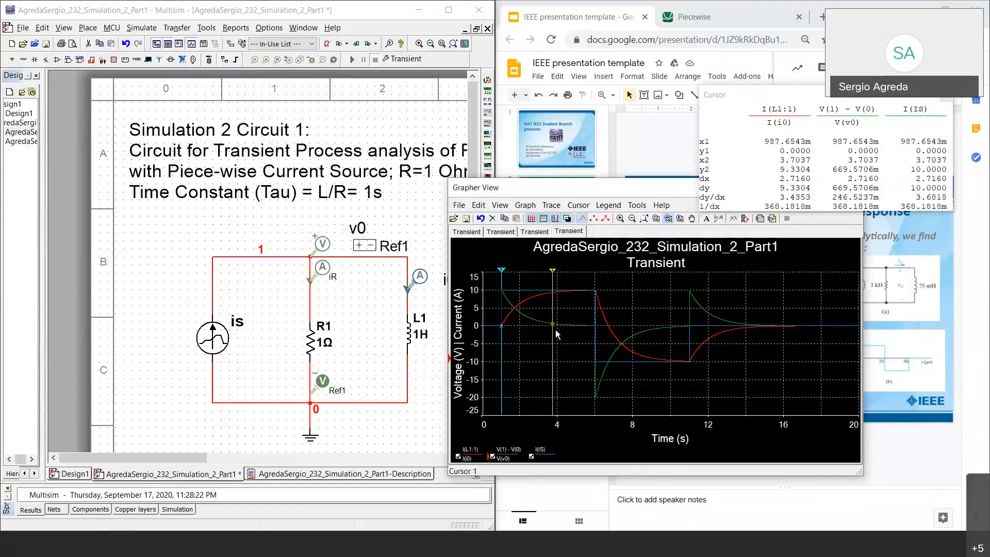
Move cursor 2 to about 2.88 s on the Transient plot and set cursor 1's X value to 1.
left_click_drag(553, 338, 537, 325)
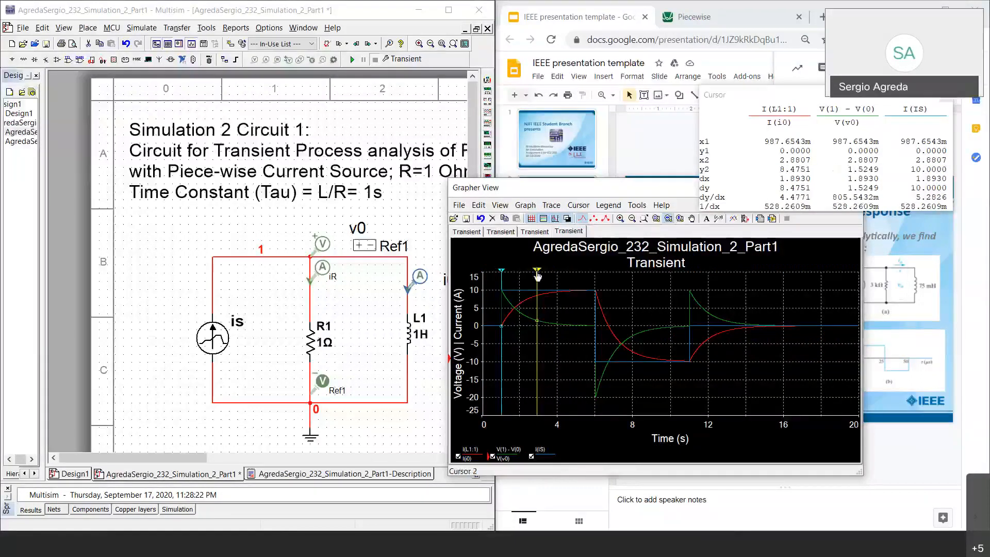
right_click(502, 272)
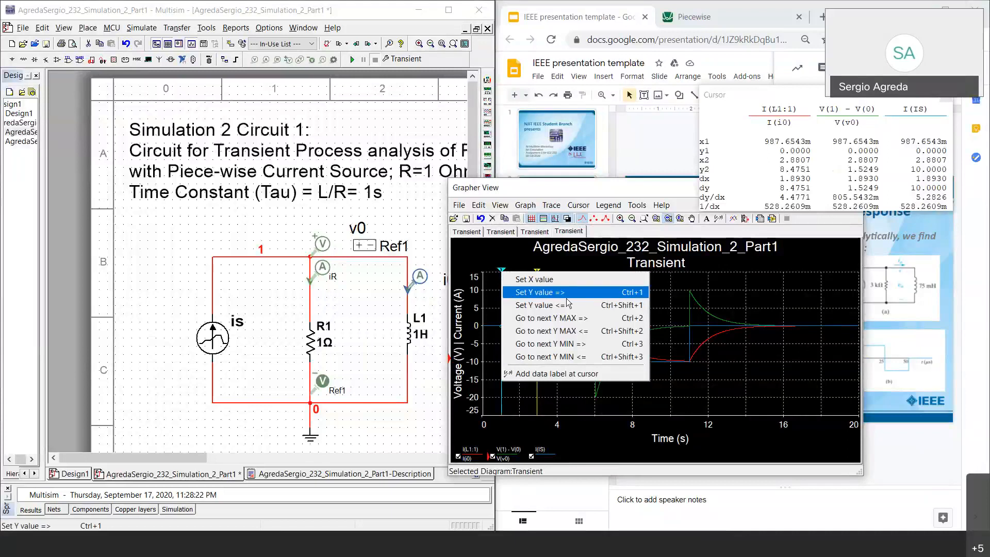
left_click(550, 279)
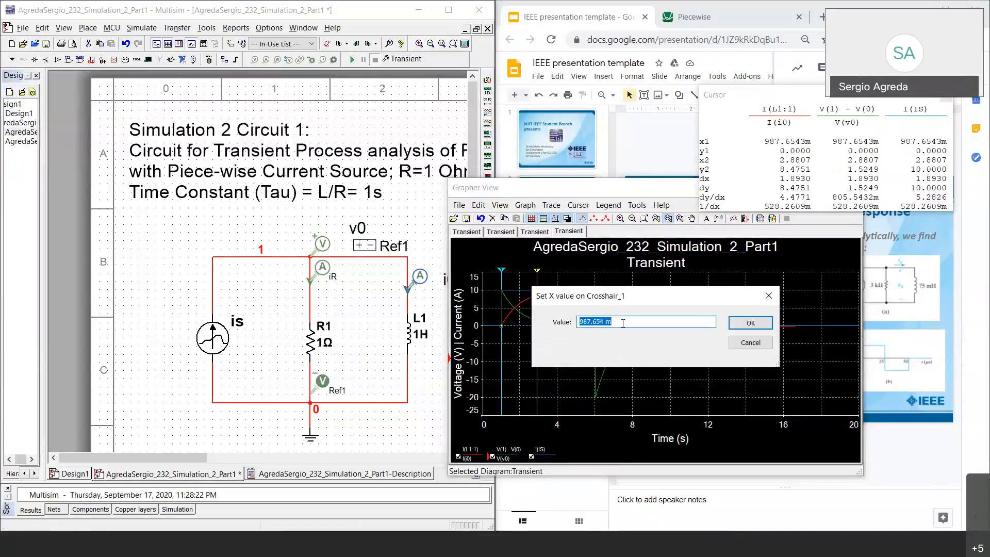
type("0")
key("BackSpace")
type("1")
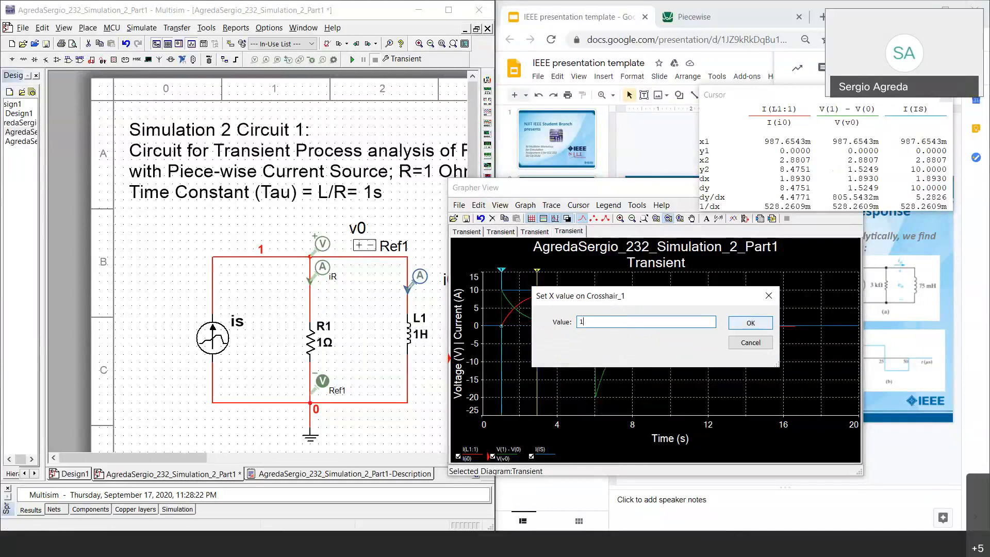
left_click(764, 327)
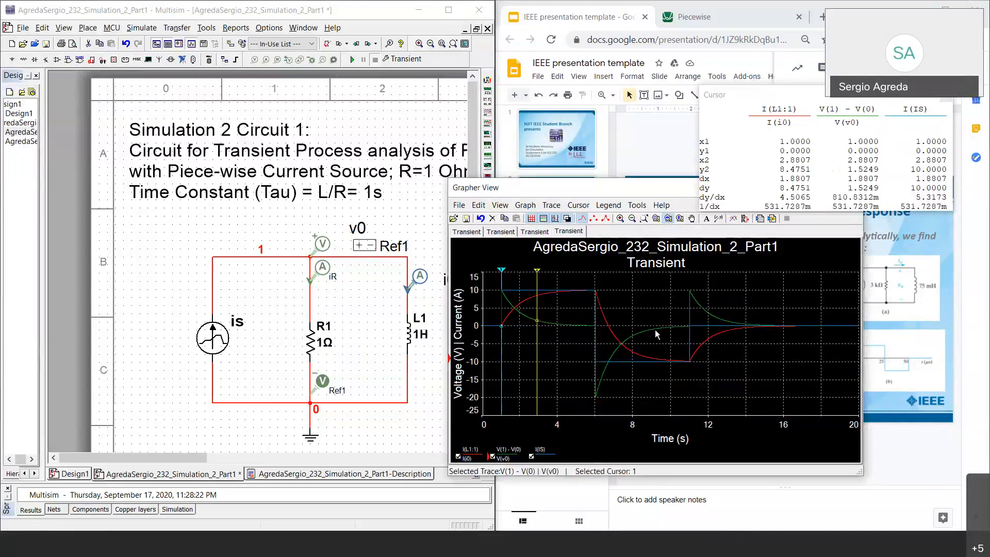
Set cursor 2's X value to 2 and shift the Cursor window so all three trace columns are readable.
right_click(538, 273)
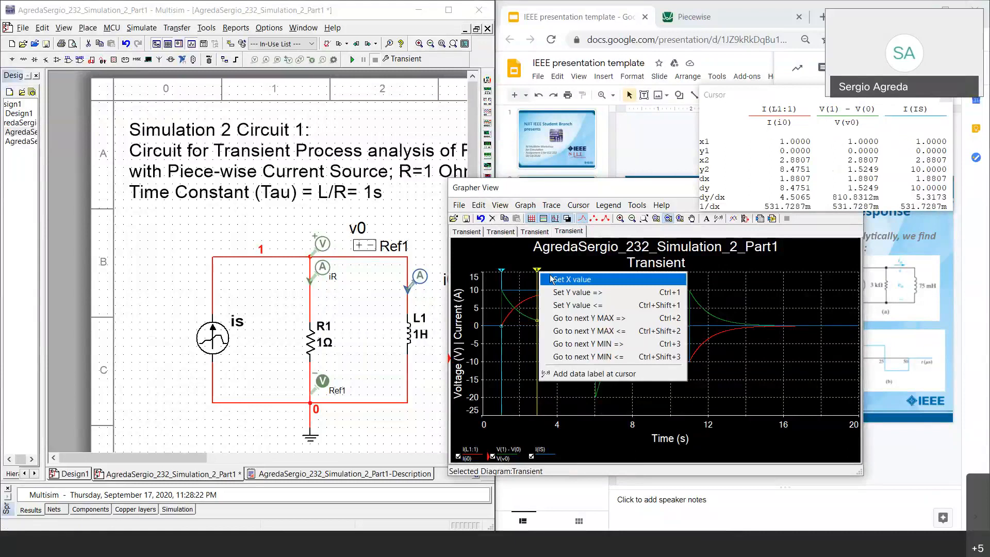
left_click(551, 279)
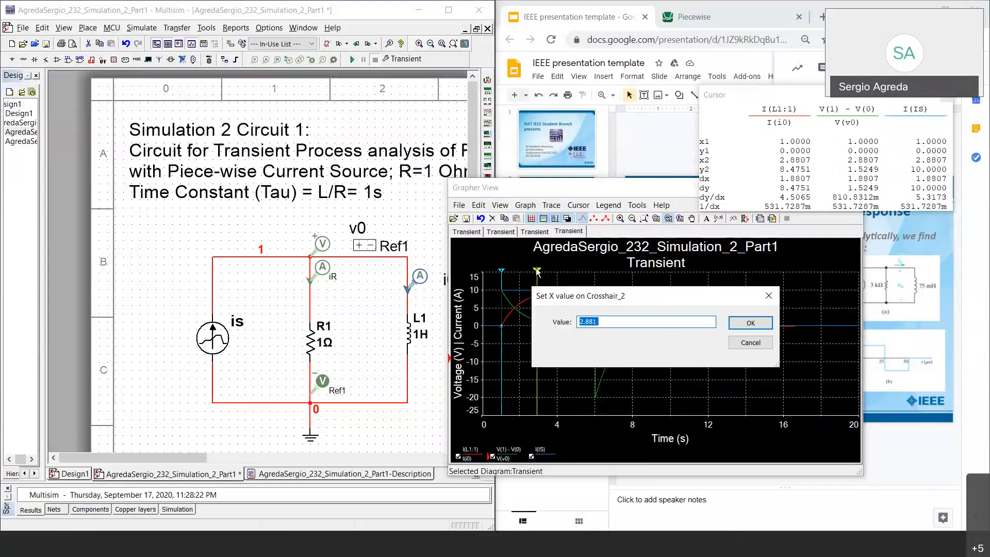
key("BackSpace")
type("2")
key("BackSpace")
type("3")
left_click(751, 324)
left_click(759, 323)
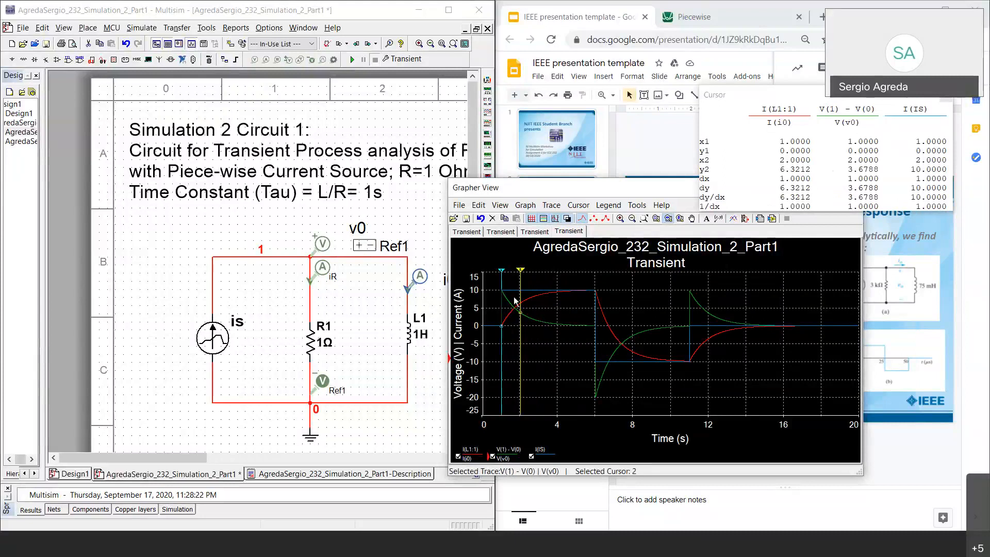
left_click(753, 104)
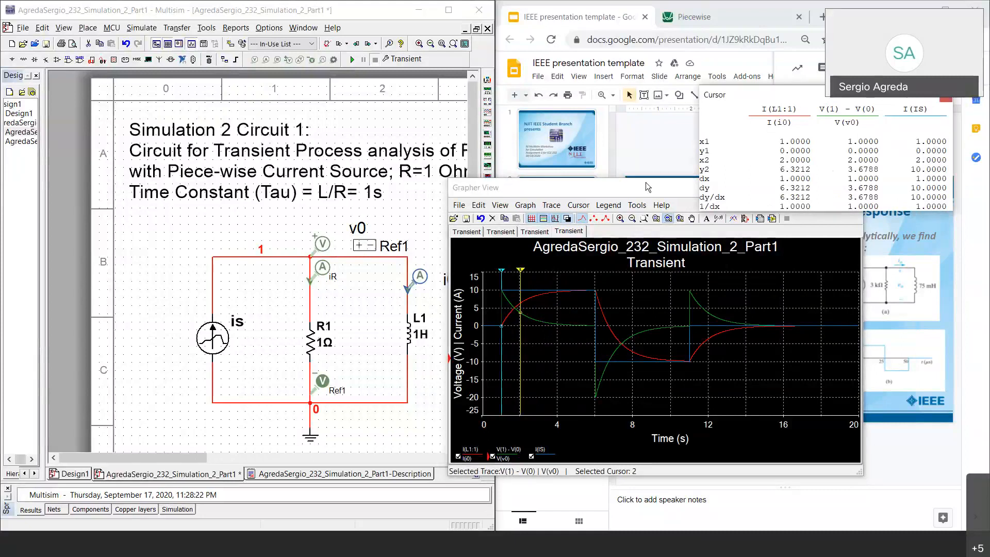
left_click_drag(753, 98, 670, 105)
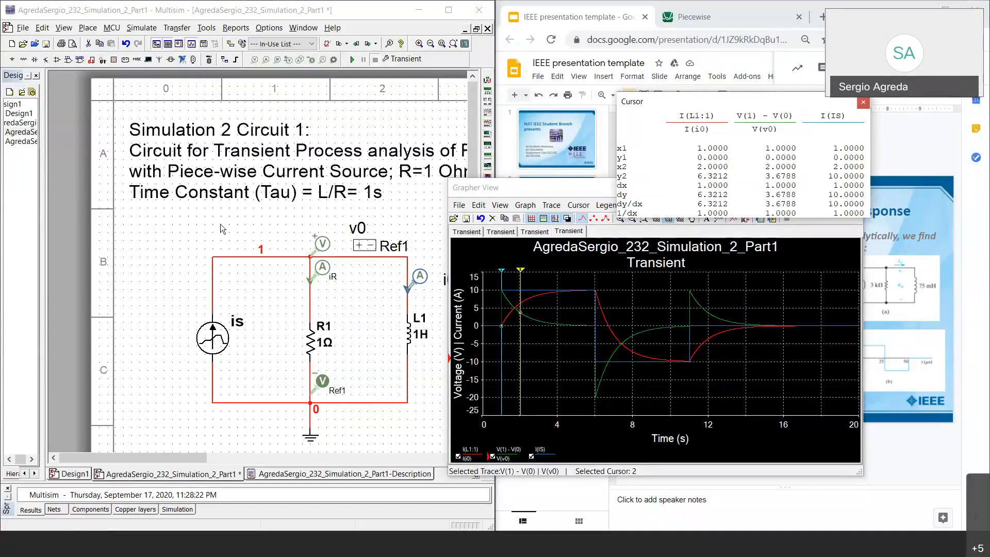
Place a text note below the circuit's ground symbol on the schematic reading "dy/dx=delta y/ Tau".
left_click(233, 225)
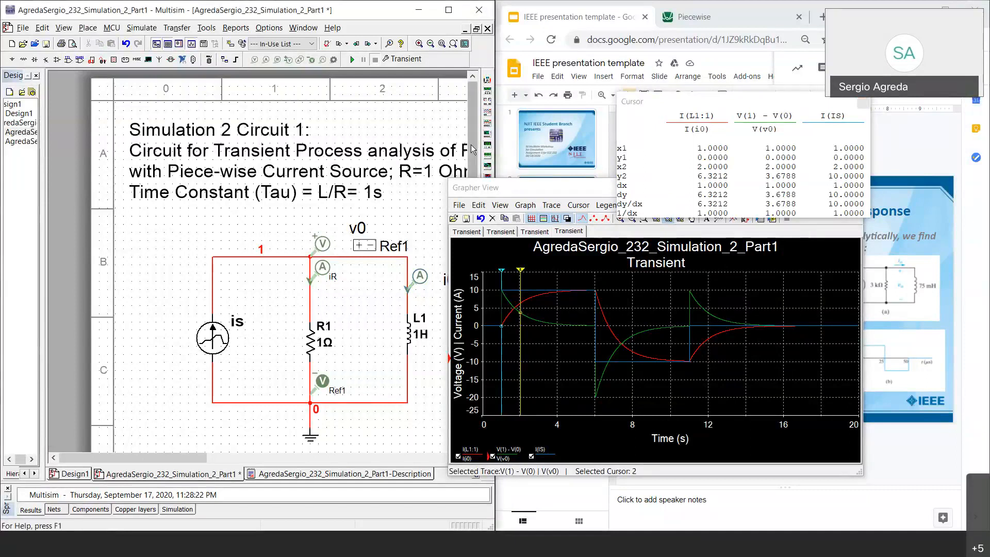
scroll(473, 149, "down", 3)
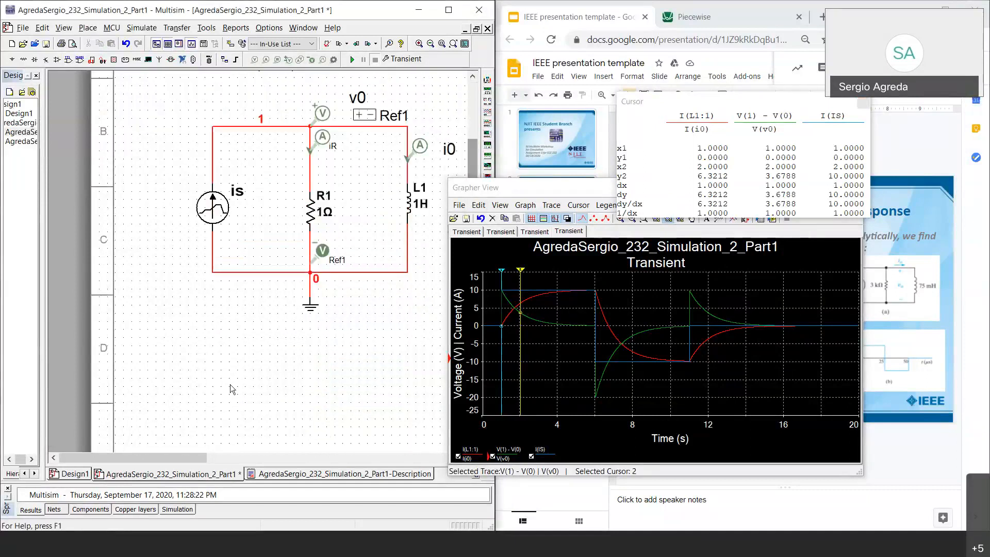
key("ctrl+alt+x")
left_click(212, 372)
type("dy/dx")
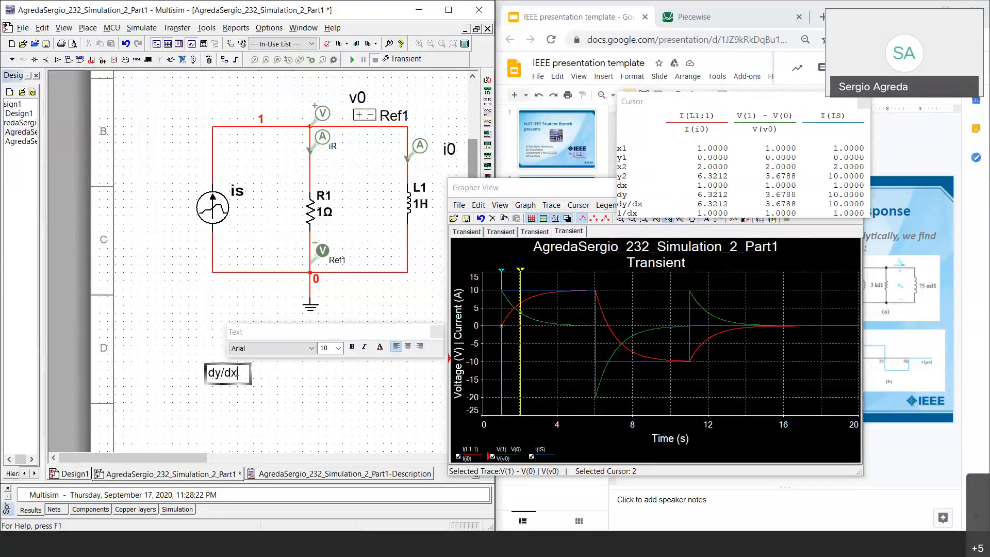
type("=delta y/ Tau")
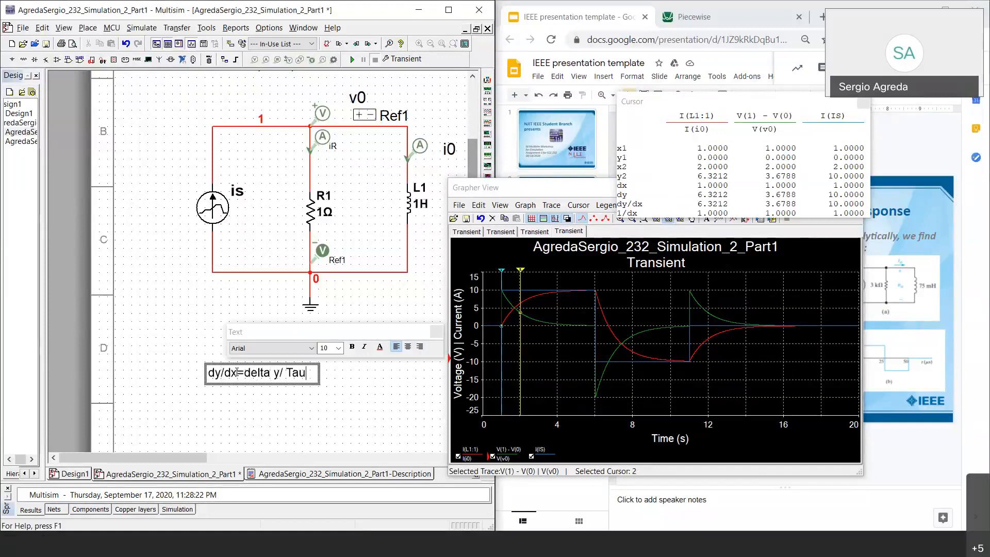
Extend the note with "----> Tau = delta y /(dy/dx)" and finish the text.
key("Right")
key("Right")
key("Right")
key("Right")
type("----")
type("Tau = ")
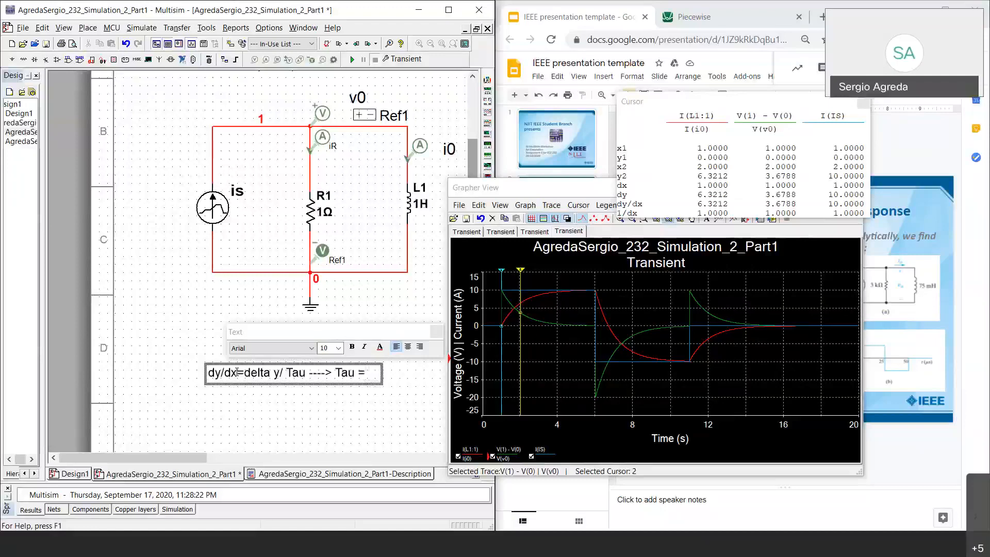
type("deltay")
key("BackSpace")
key("BackSpace")
type("y ")
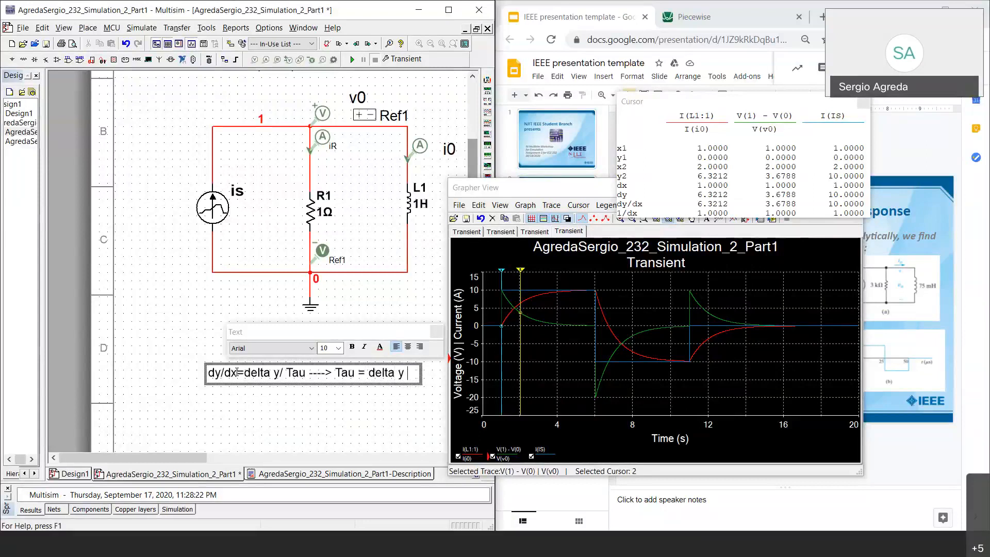
type("/dy")
key("Left")
key("Left")
type("(dy/dx)")
left_click(284, 401)
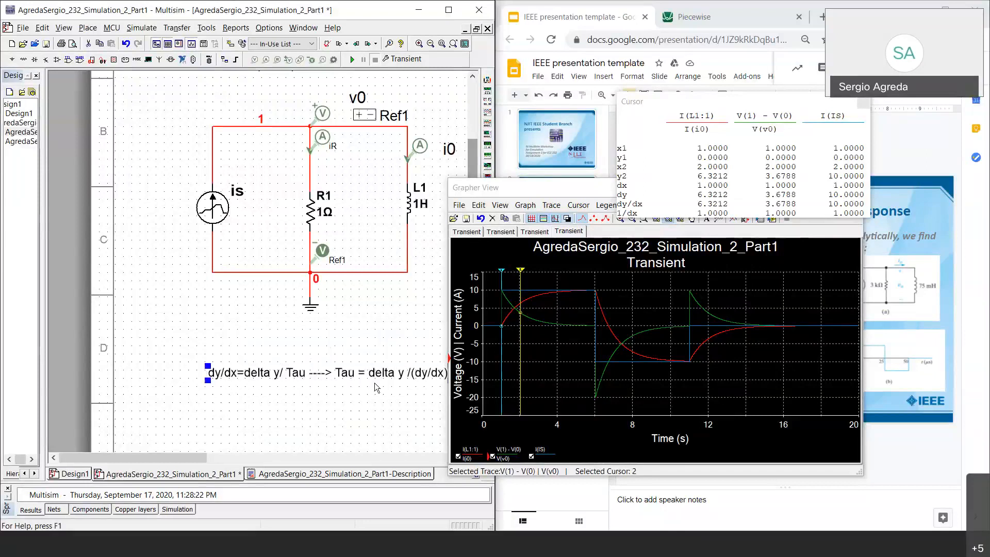
Move the Tau formula note out from behind the Grapher so it sits fully beneath the circuit.
left_click_drag(374, 378, 332, 378)
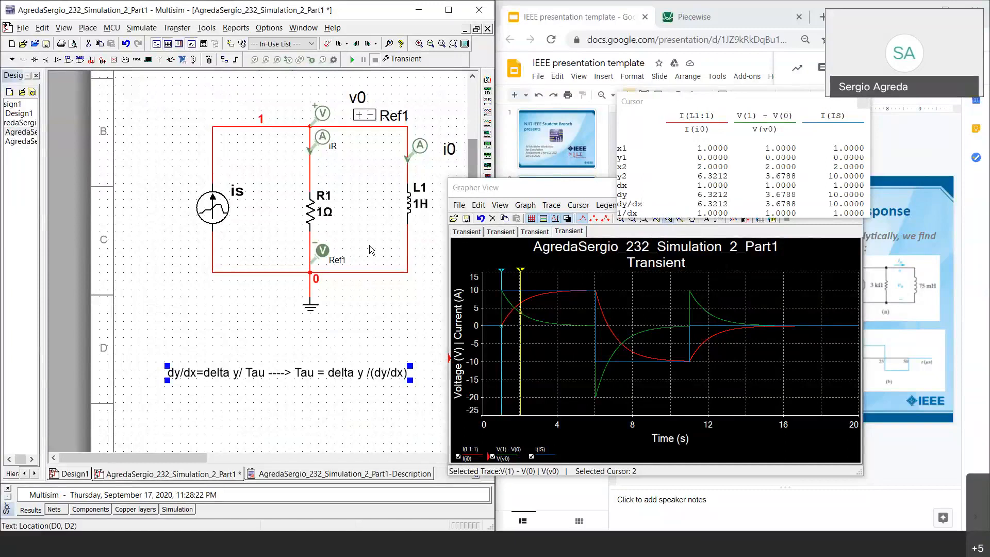
scroll(323, 193, "up", 2)
scroll(323, 193, "down", 3)
left_click(448, 168)
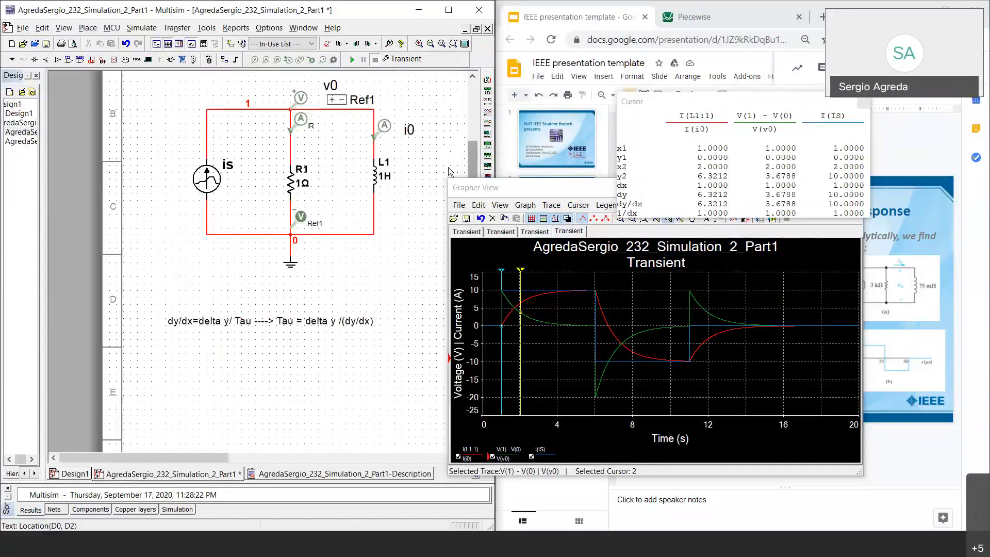
left_click_drag(474, 153, 470, 129)
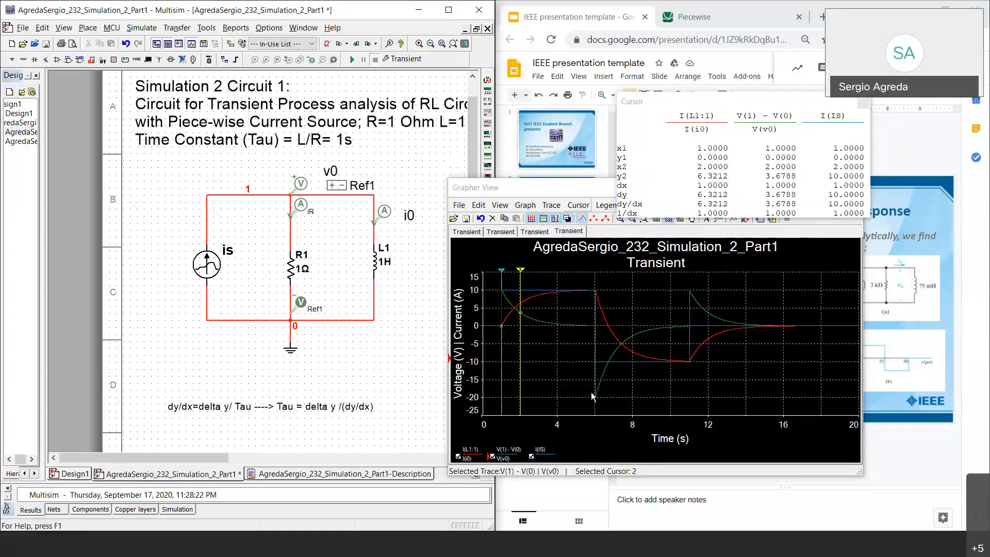
Move the Cursor window off the Grapher, add a data label at cursor 2 on V(v0) and place it above the curves near 4 s.
right_click(520, 292)
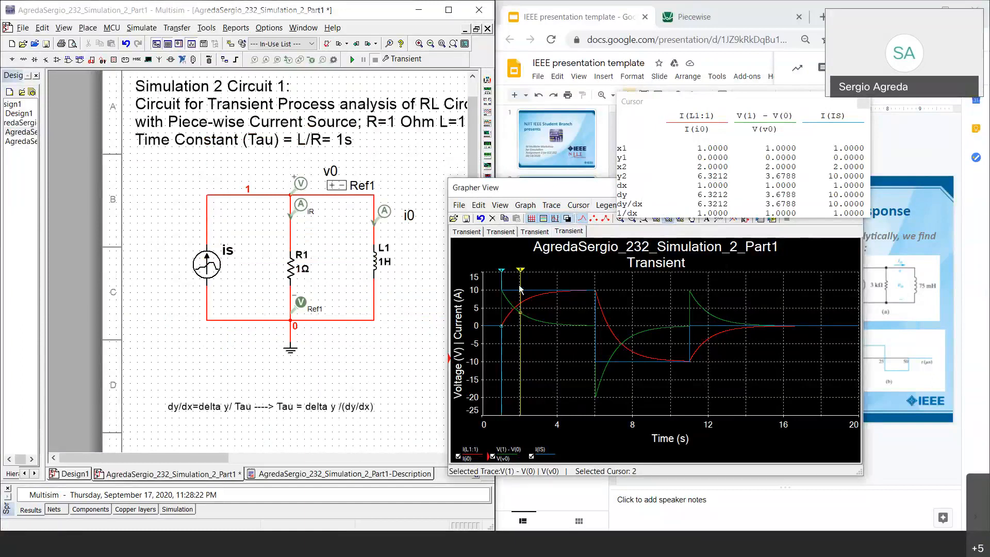
left_click(747, 255)
left_click_drag(710, 106, 705, 43)
left_click(719, 218)
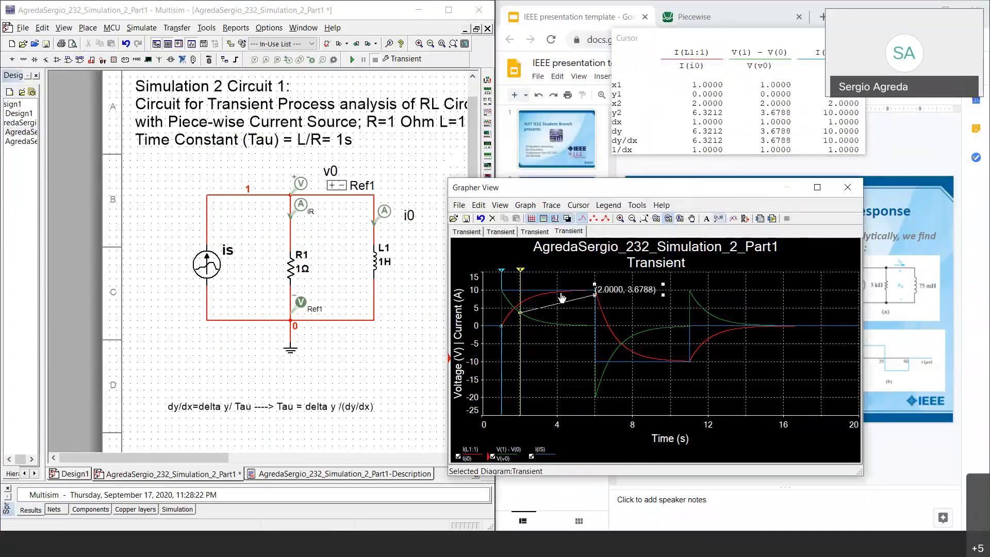
mouse_move(645, 289)
left_mouse_down()
mouse_move(611, 271)
mouse_move(599, 287)
left_mouse_up()
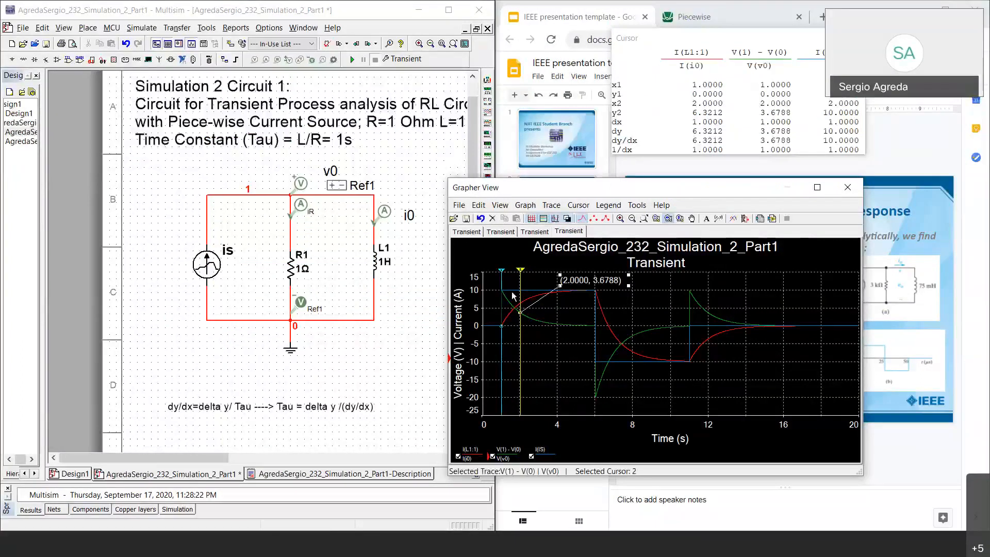
Set cursor 1's X value back to 1, add a data label there and place it below the cursor 2 label.
left_click_drag(501, 270, 500, 269)
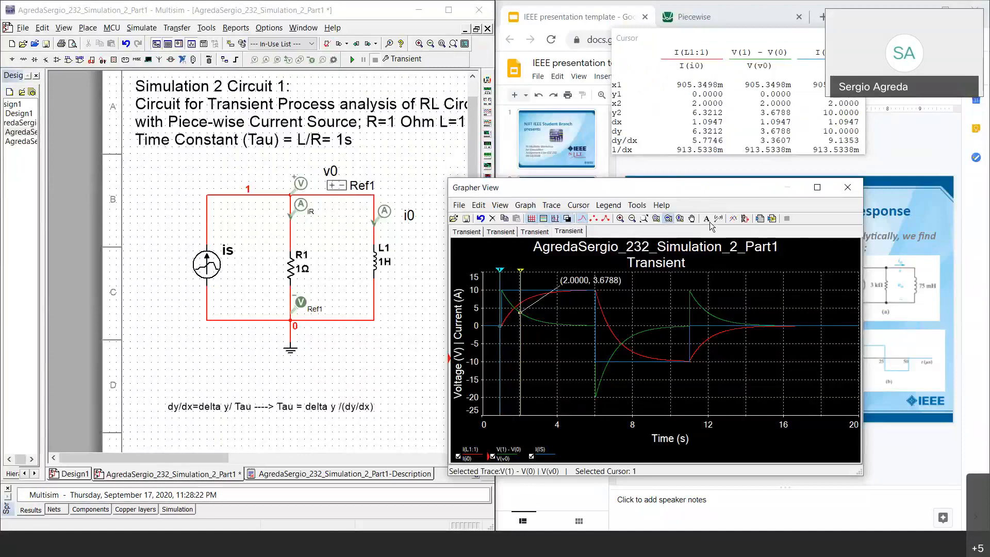
right_click(499, 269)
left_click(576, 287)
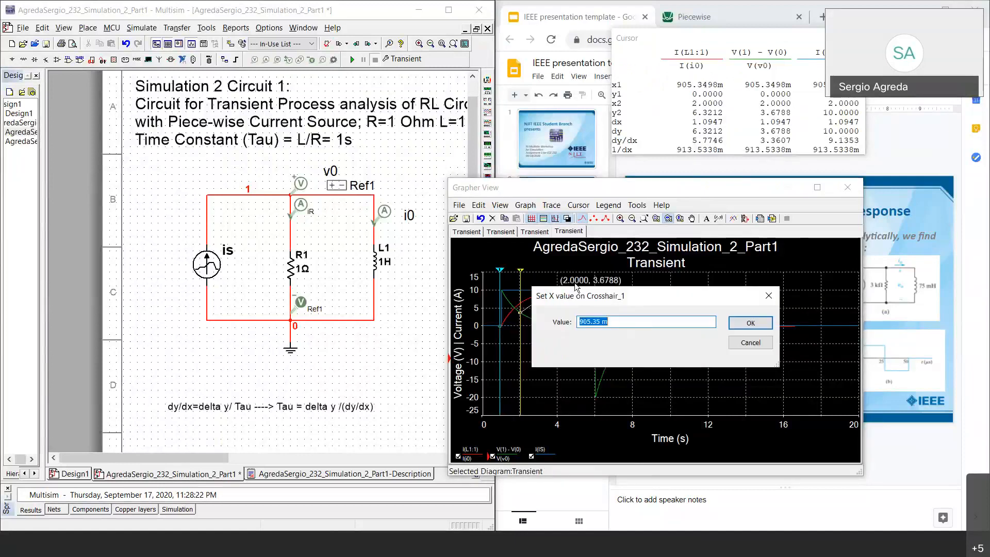
type("1")
key("Return")
left_click(718, 219)
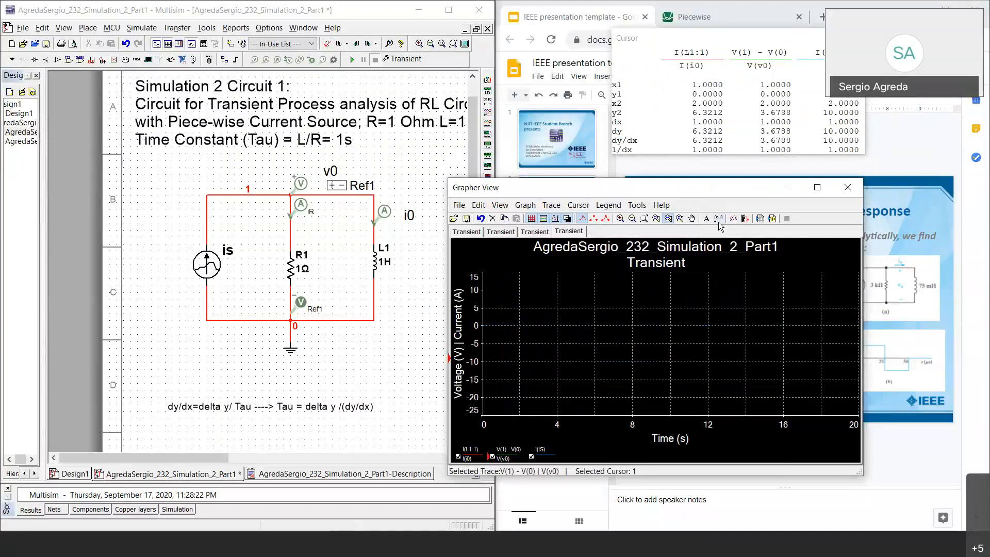
left_click_drag(624, 305, 541, 299)
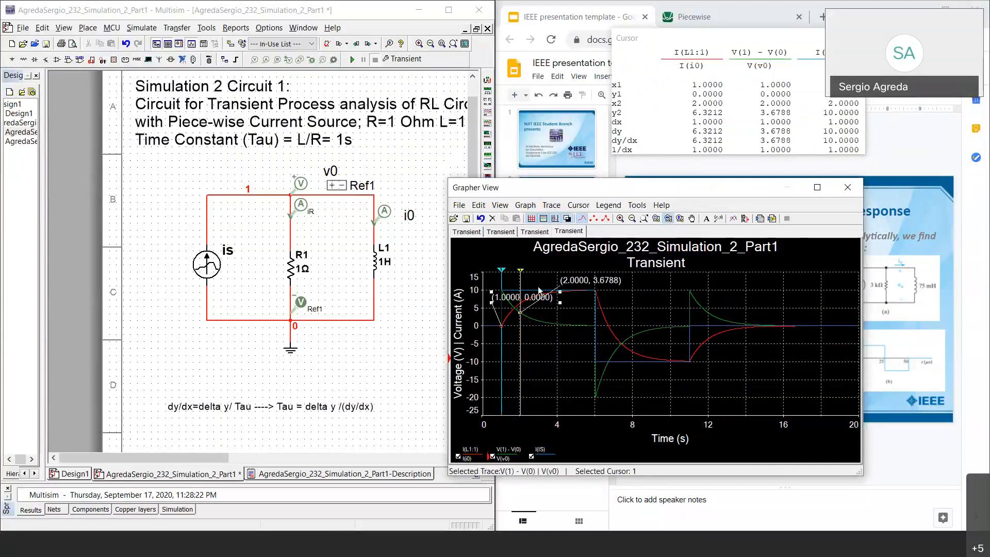
Edit cursor 1's data label to read (1.0000, 10.0000) and move it beside the cursor 2 label.
left_click(534, 302)
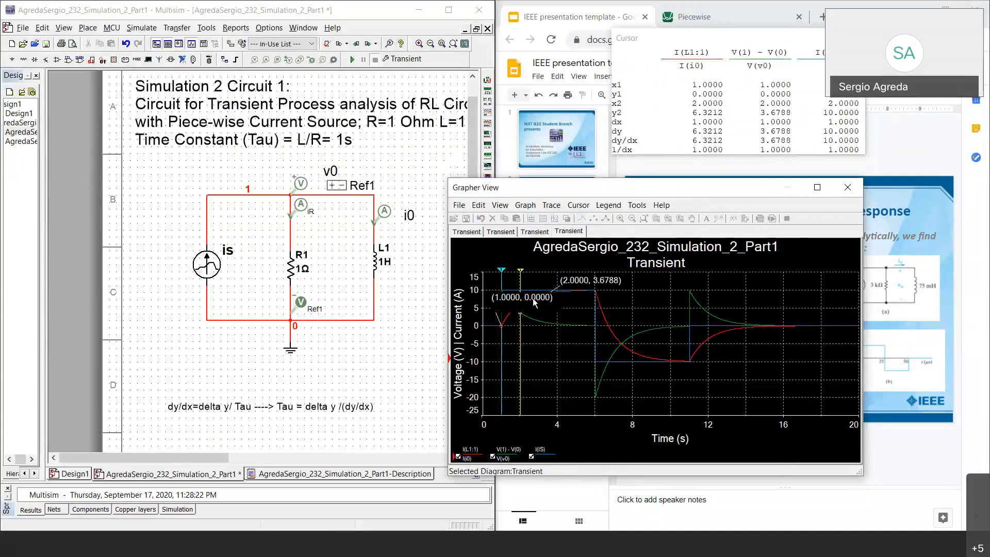
key("BackSpace")
type("10")
left_click(590, 355)
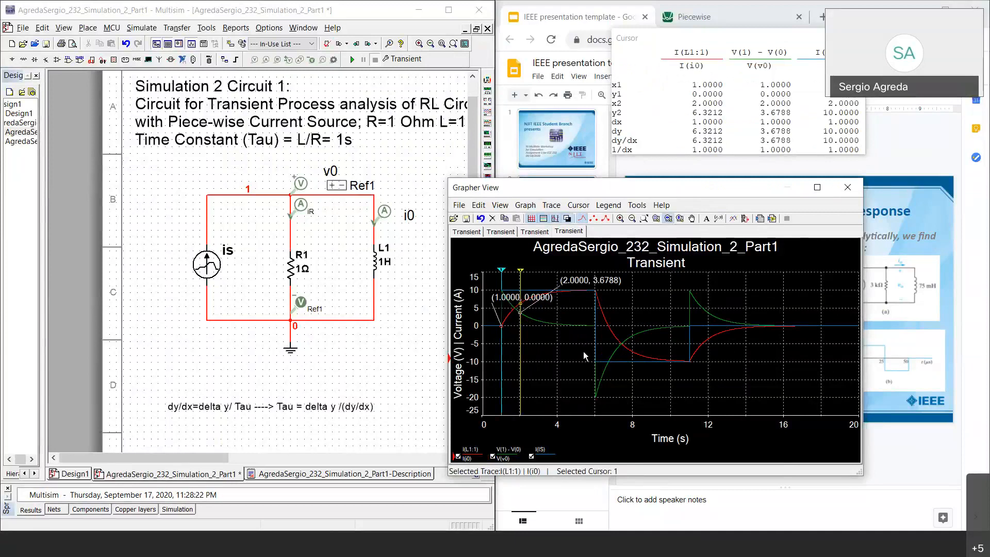
left_click(541, 300)
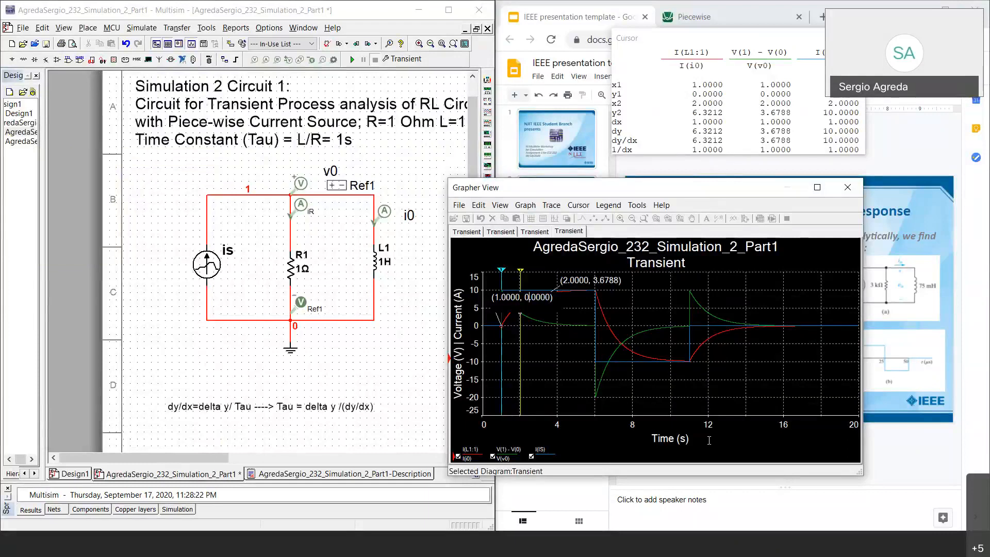
type("1")
left_click(529, 304)
left_click_drag(529, 303, 535, 285)
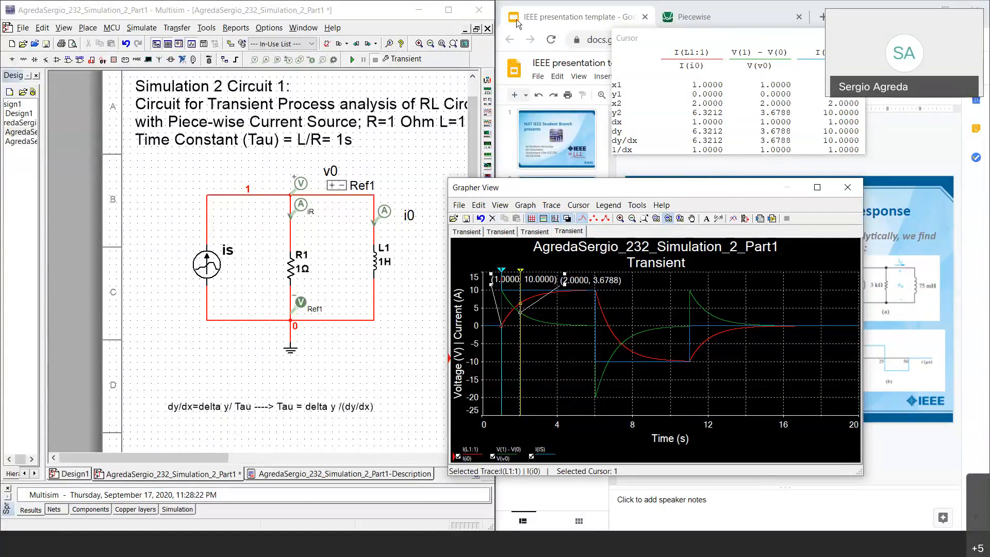
Move the Grapher off the slide to examine the analytical i0(t) and v0(t) equations, and maximize the Transient plot.
left_click_drag(623, 188, 373, 54)
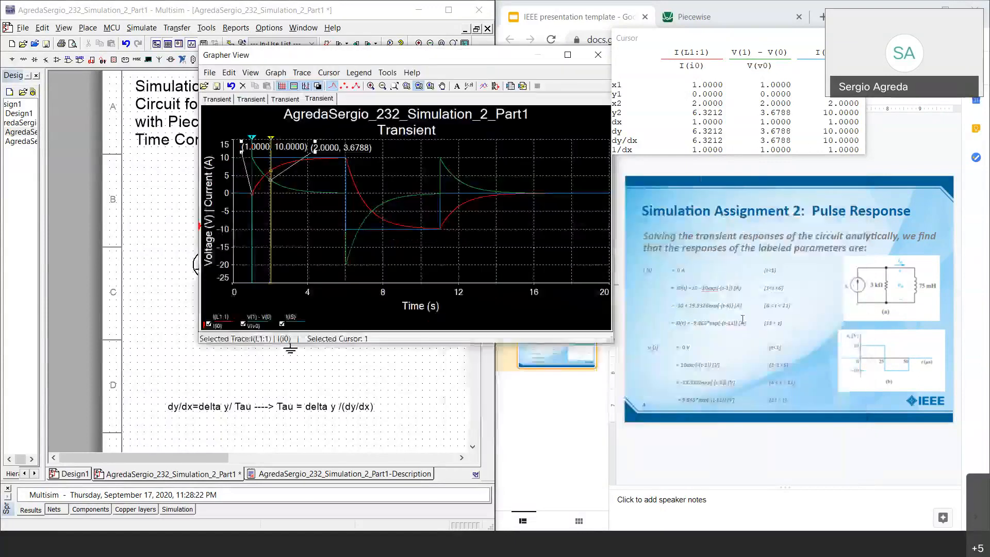
left_click(750, 380)
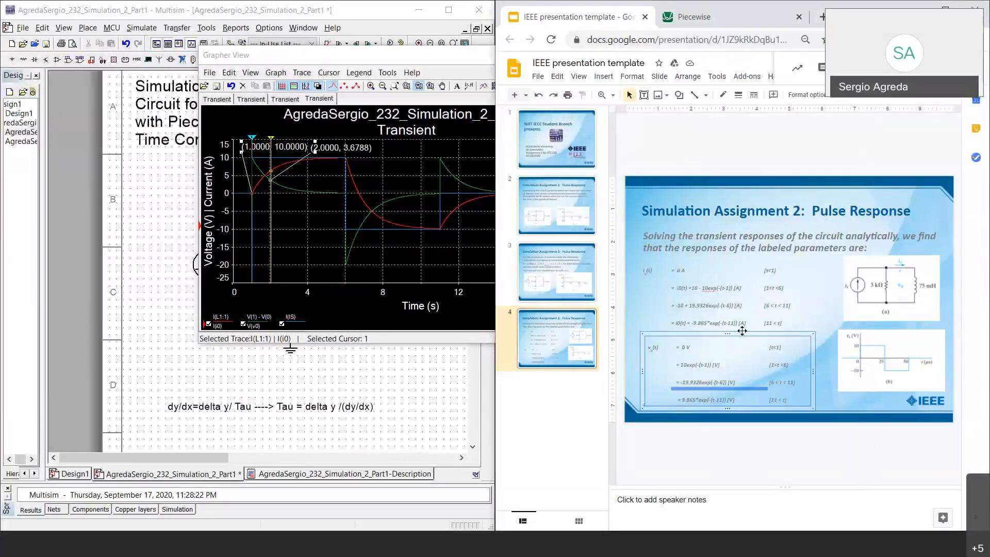
left_click(655, 310)
left_click(184, 347)
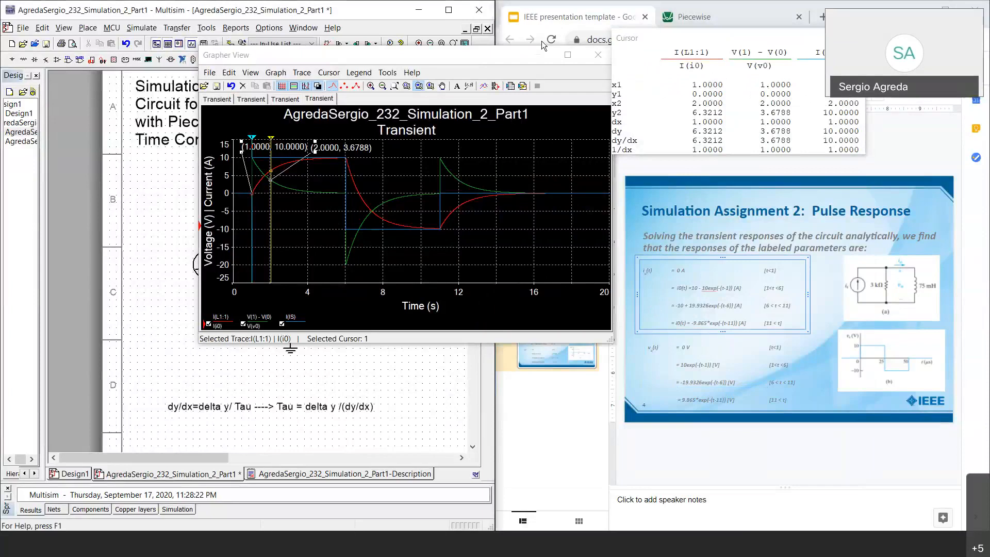
left_click(568, 55)
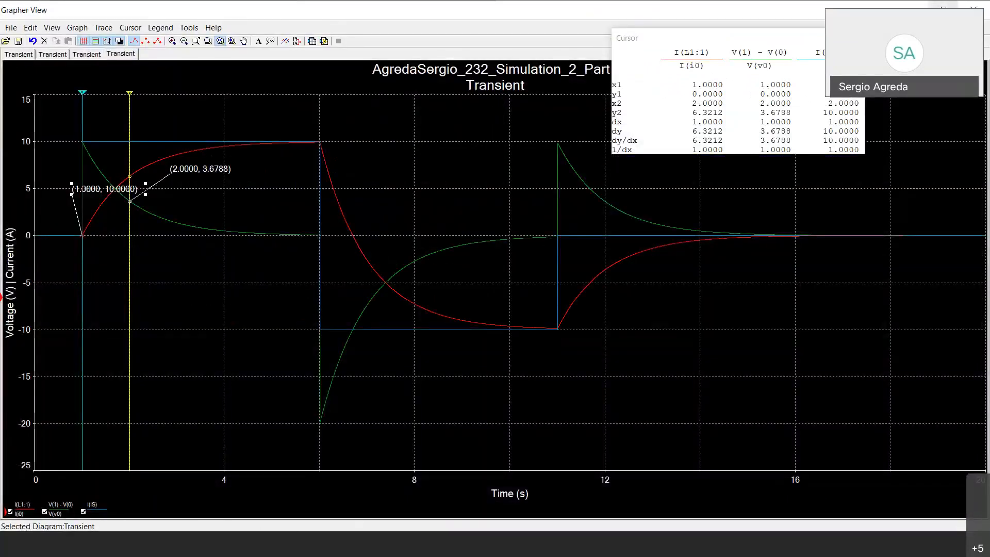
Restore the maximized Grapher, move it clear of the presentation, and show slide 2 with the original circuit's component values.
left_click(944, 9)
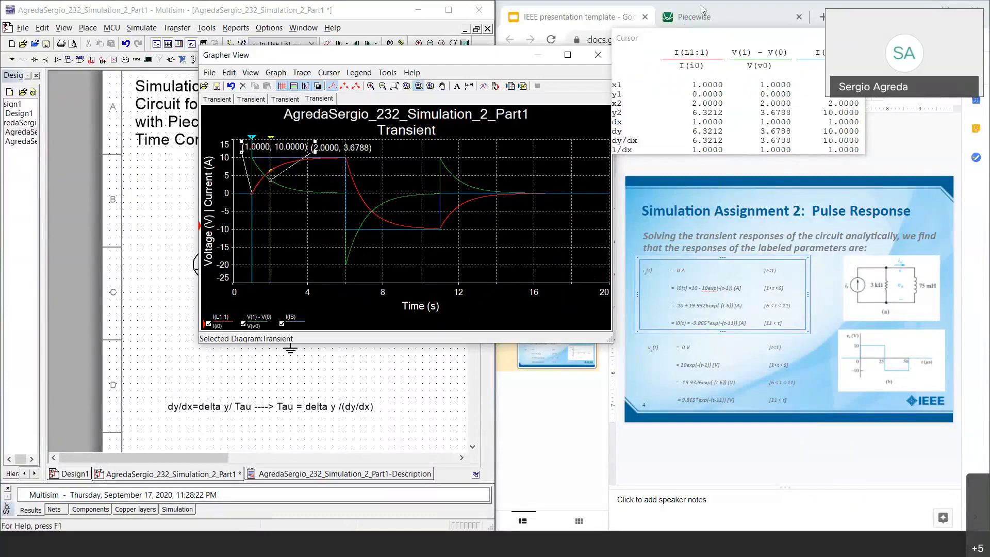
key("super+Up")
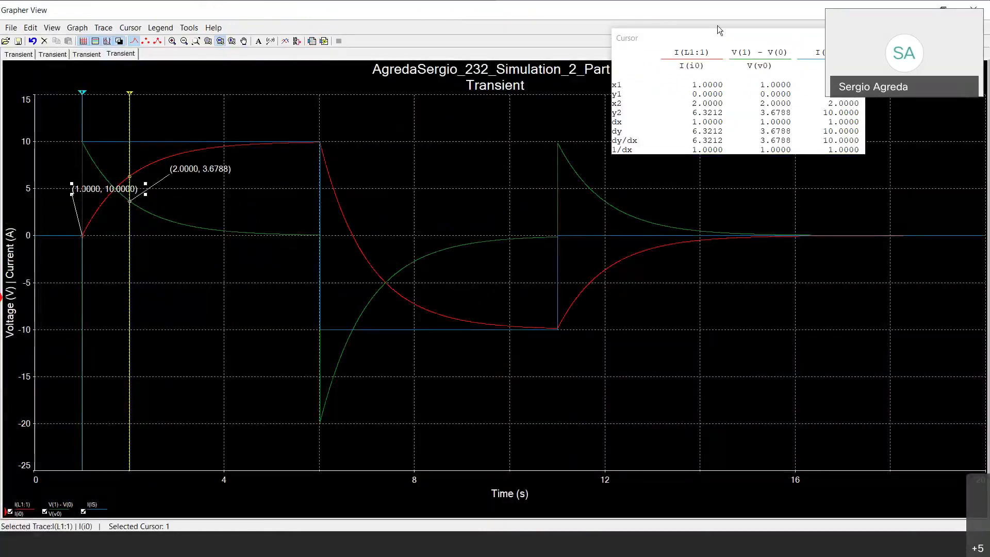
key("super+Down")
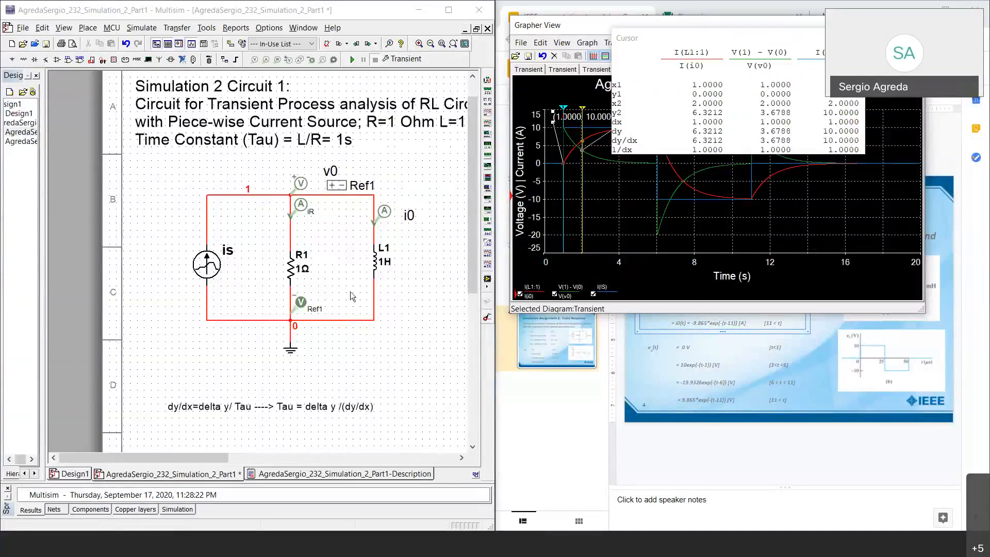
left_click(793, 43)
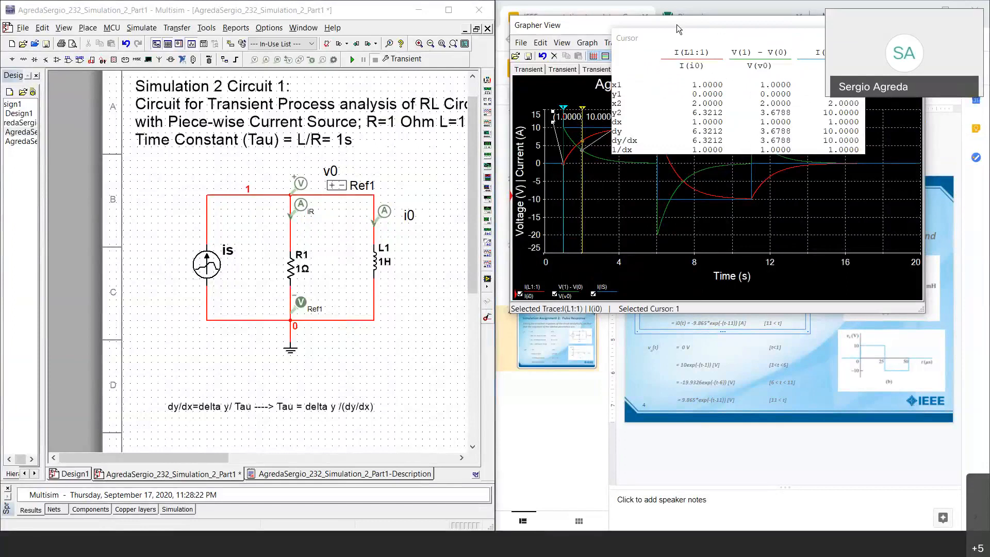
left_click(230, 59)
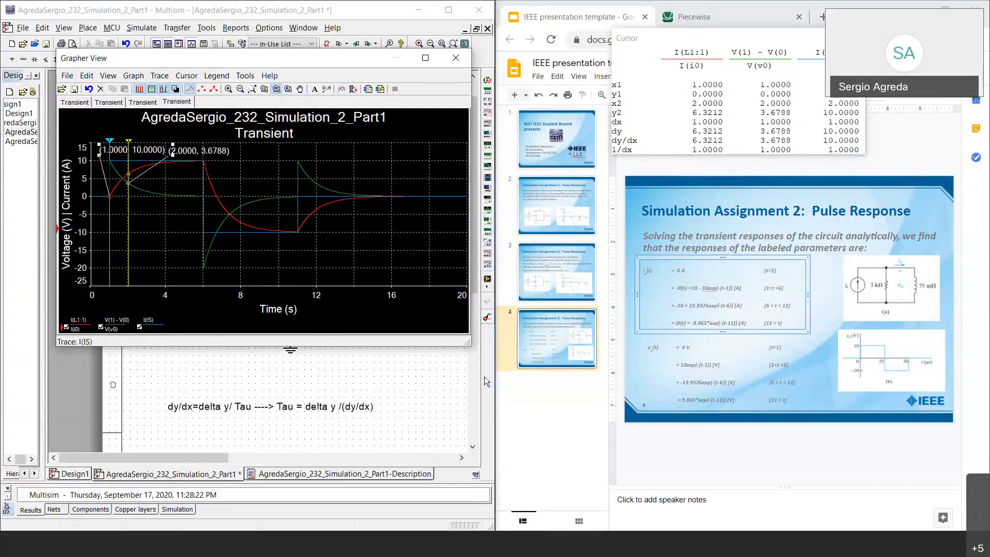
left_click(540, 228)
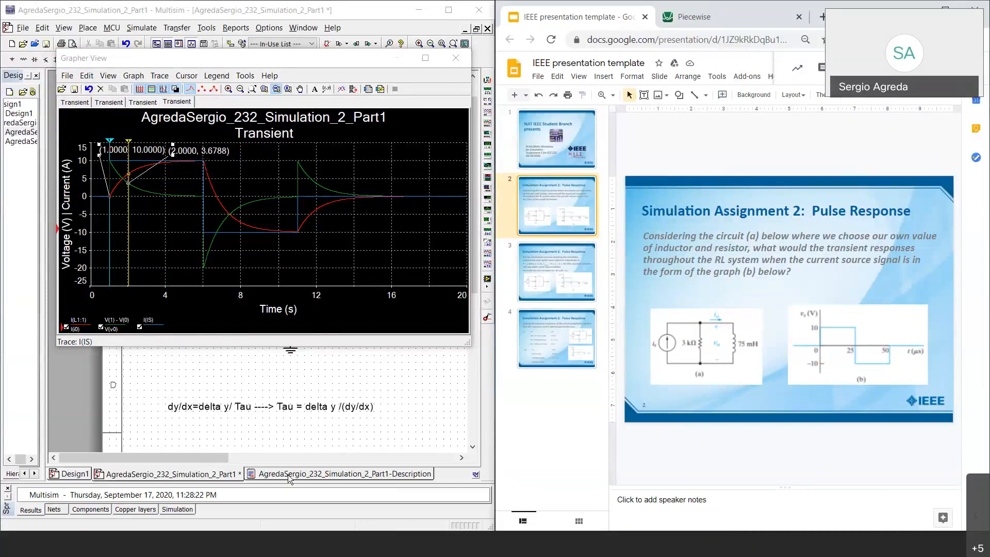
Bring the schematic forward and set resistor R1's resistance to 3k.
left_click(430, 407)
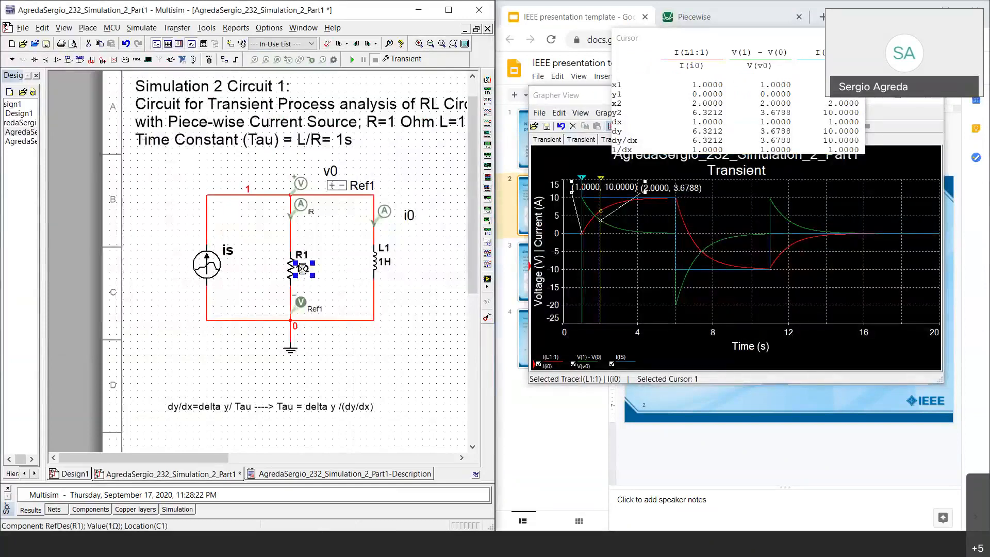
double_click(303, 269)
type("3k")
key("Return")
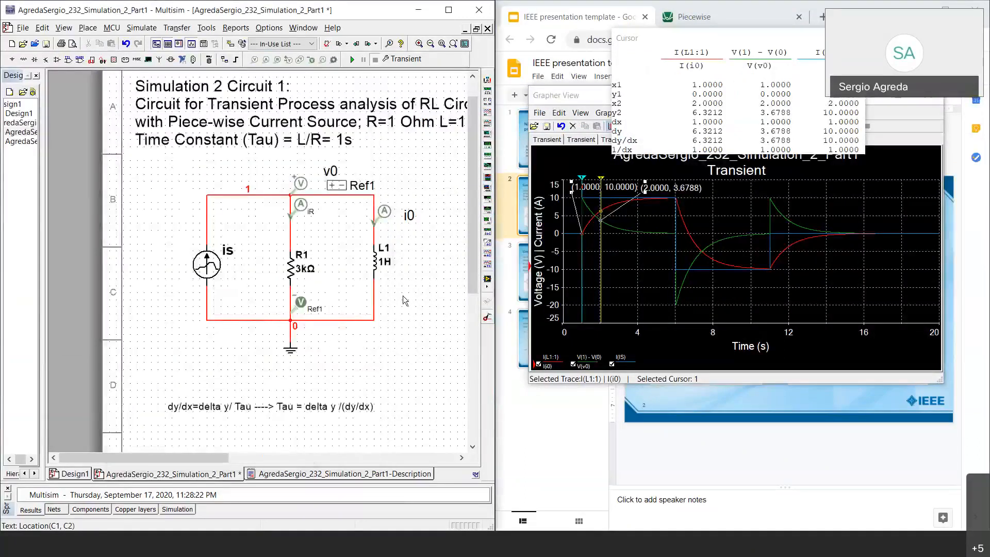
Set inductor L1's inductance to 75m and apply the change.
double_click(368, 254)
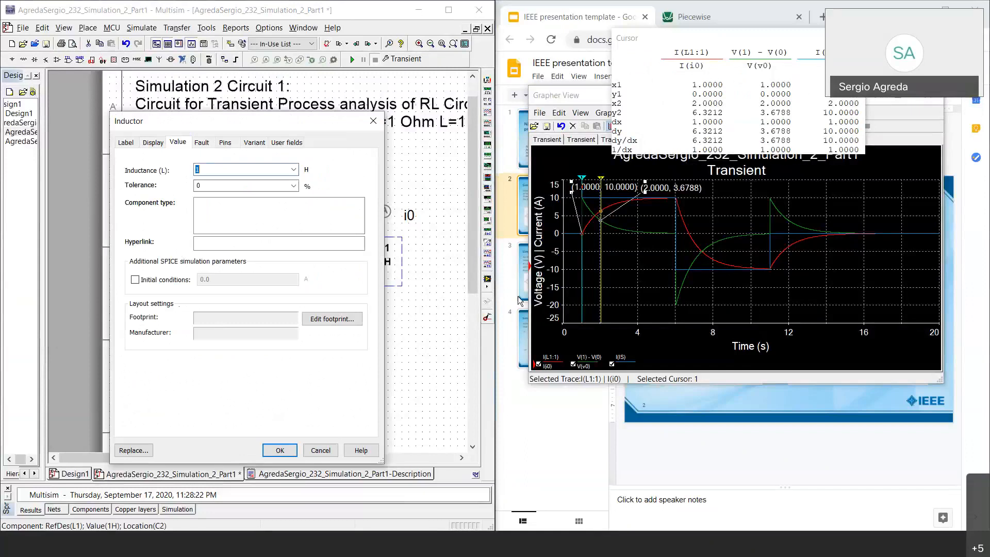
left_click(720, 405)
left_click(249, 170)
key("BackSpace")
type("75m")
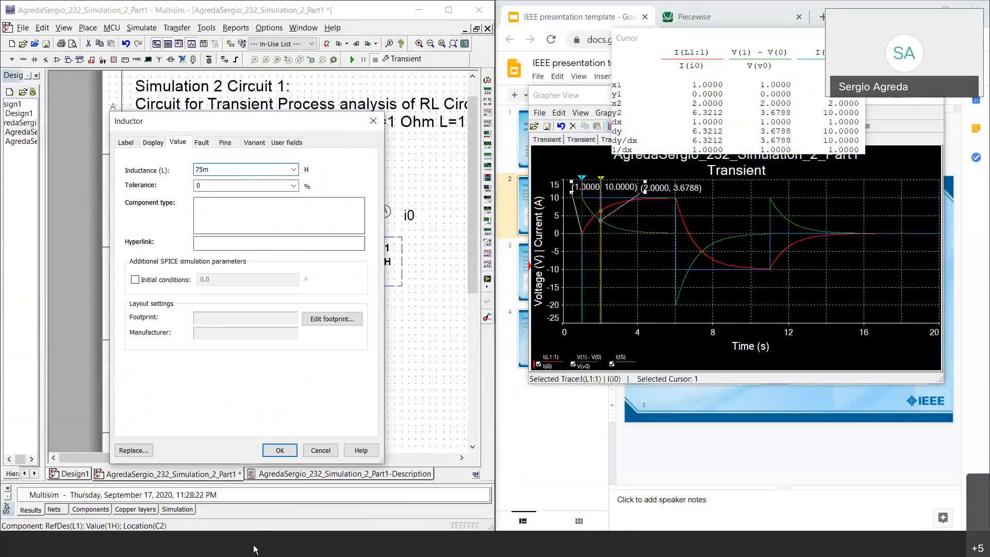
left_click(280, 450)
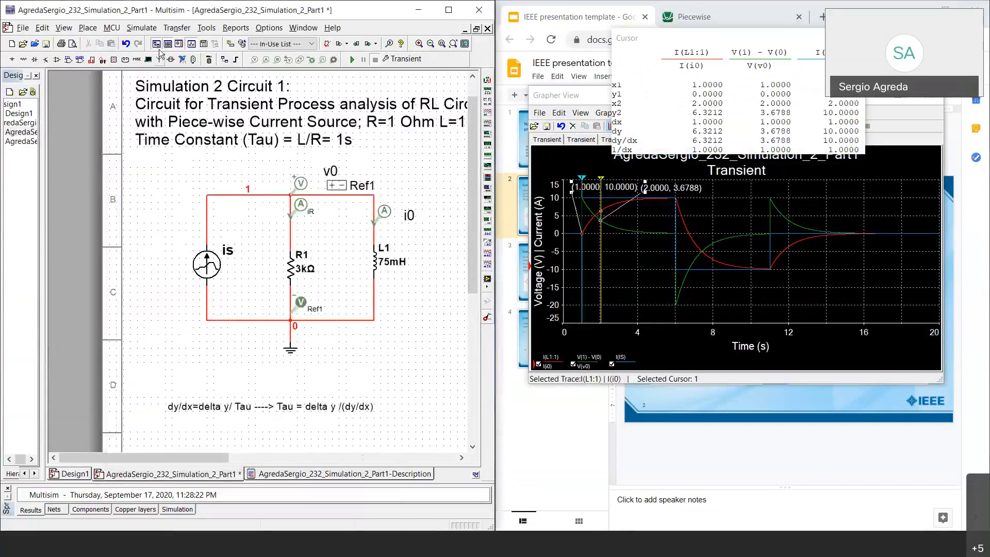
Run the Transient analysis of the modified circuit with its existing settings, and move the Cursor window below the circuit.
left_click(141, 28)
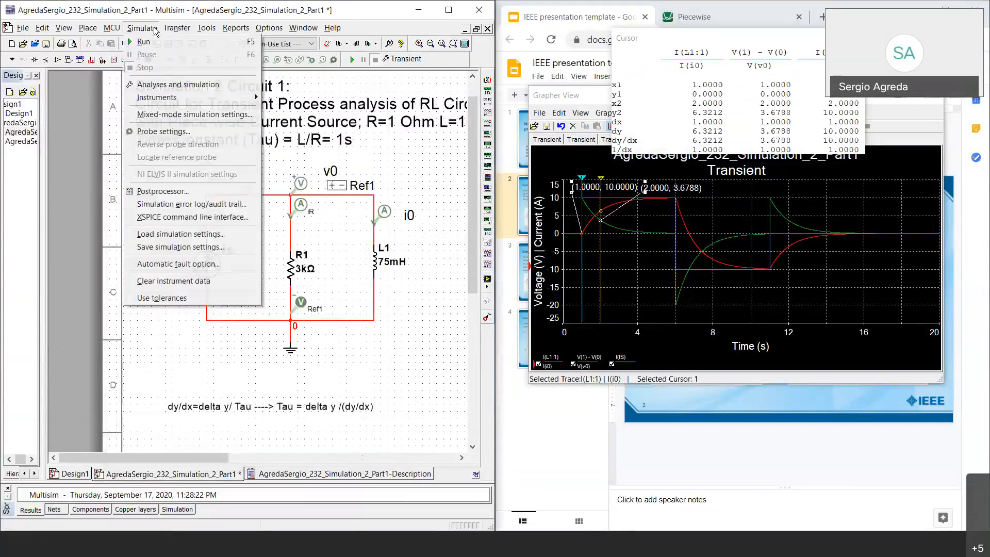
left_click(184, 87)
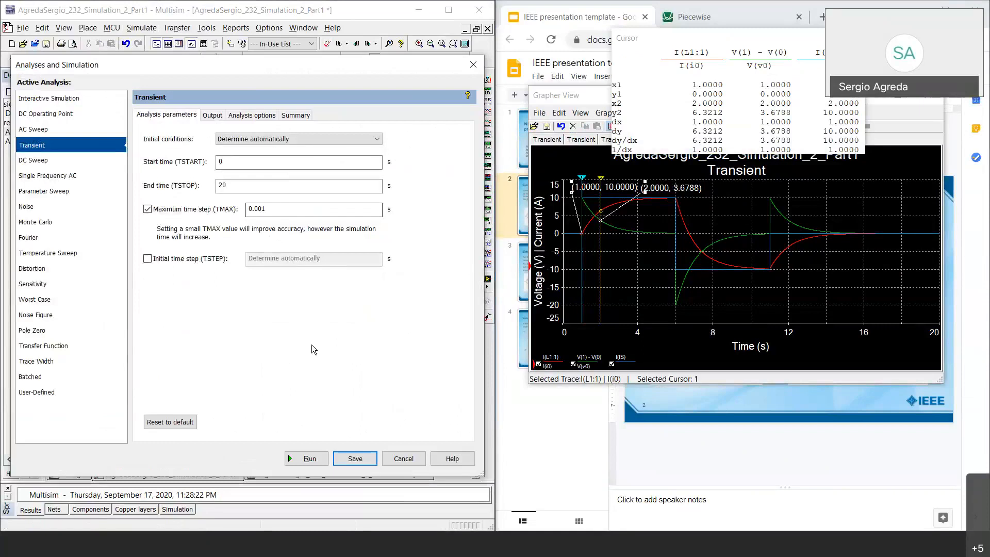
left_click(213, 115)
left_click(327, 460)
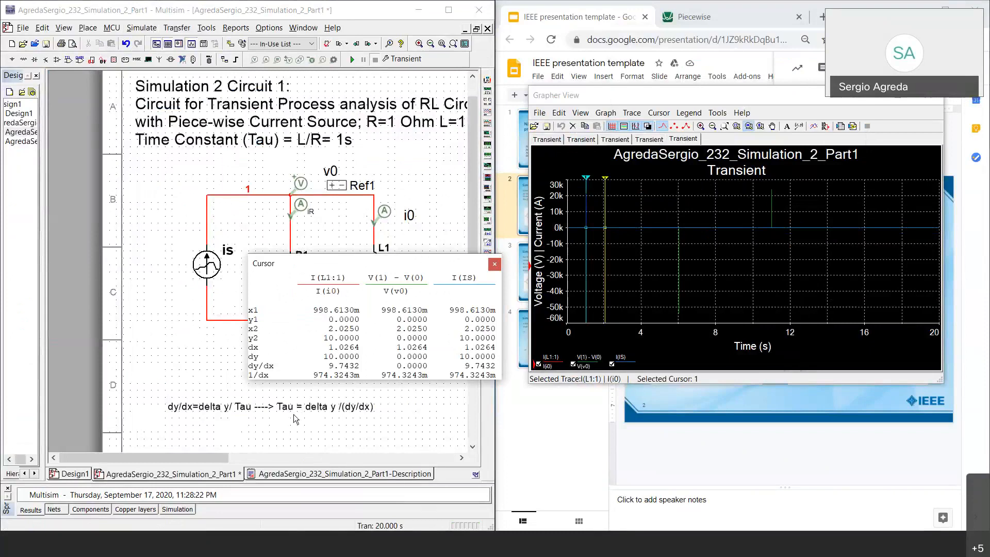
left_click_drag(353, 259, 293, 414)
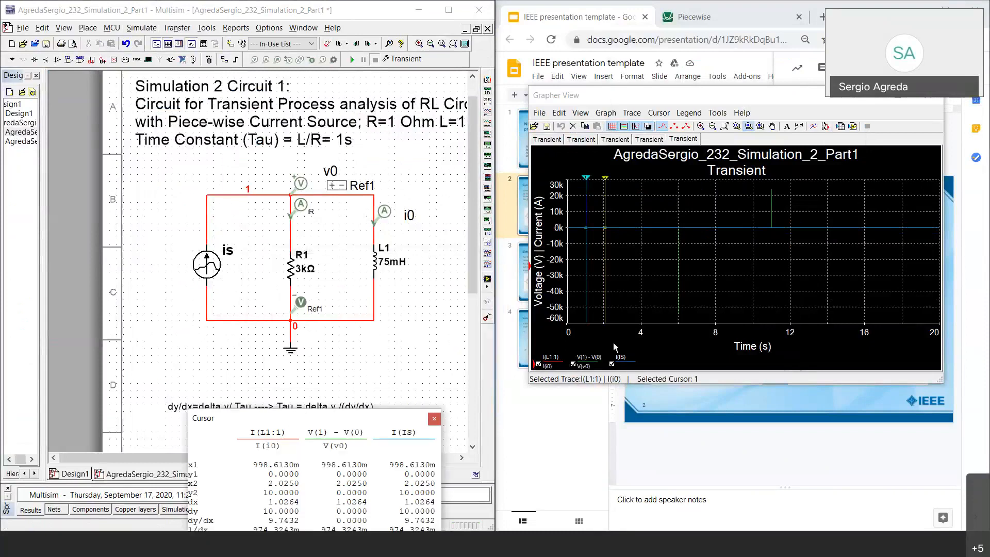
Hide the I(IS) and V(v0) traces in the new Transient plot and rescale it to fit the I(i0) trace.
left_click(614, 364)
left_click(614, 364)
left_click(573, 364)
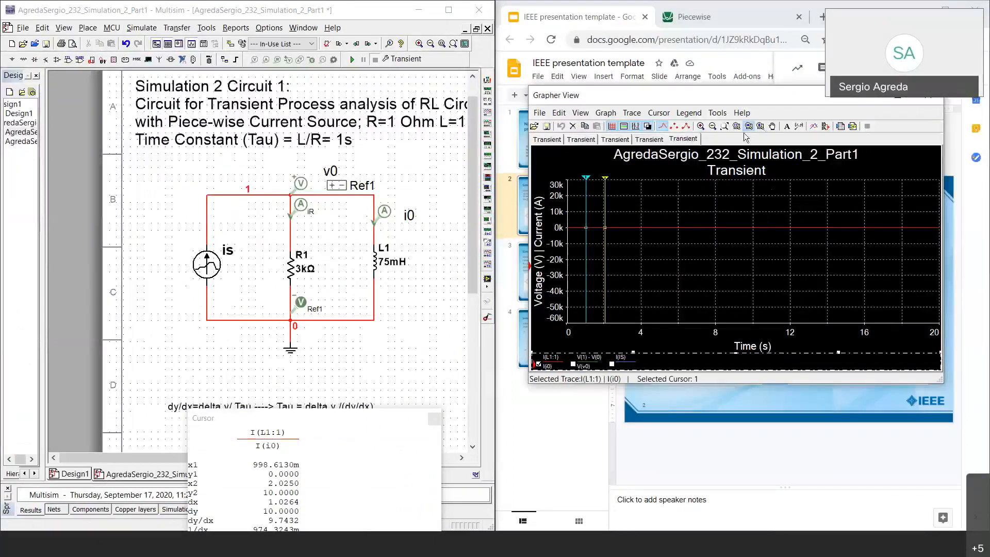
left_click(725, 127)
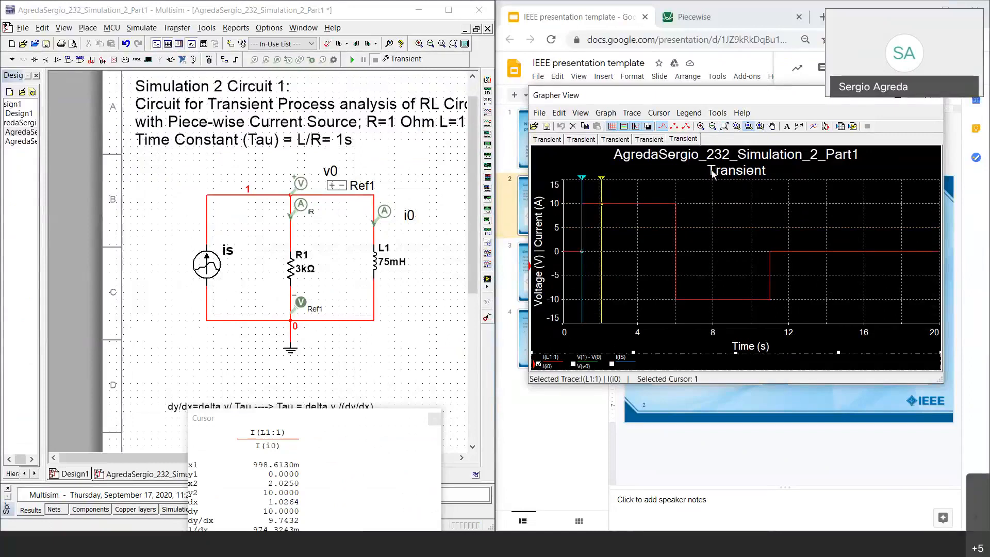
Display the V(v0) trace instead of I(i0) and rescale the plot to fit it.
left_click(573, 364)
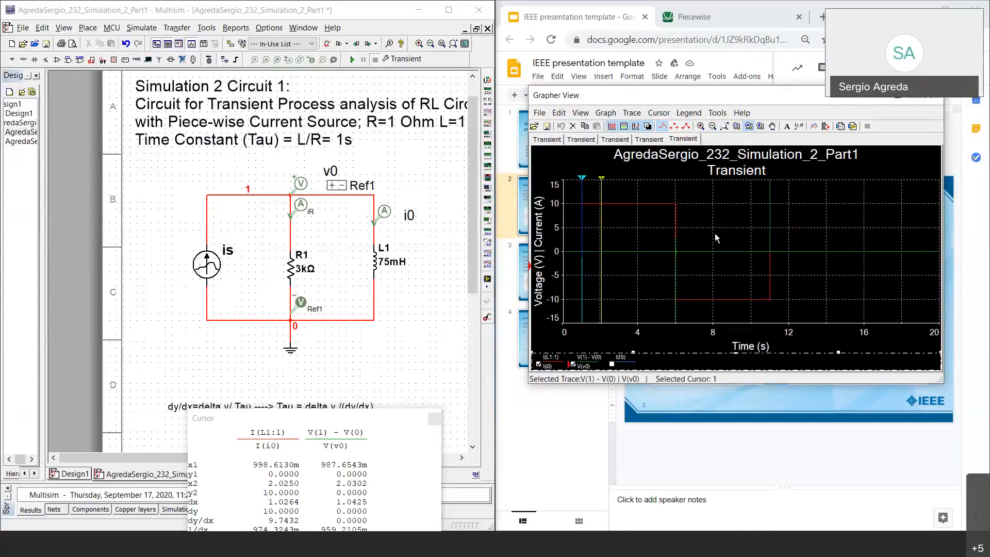
left_click(539, 364)
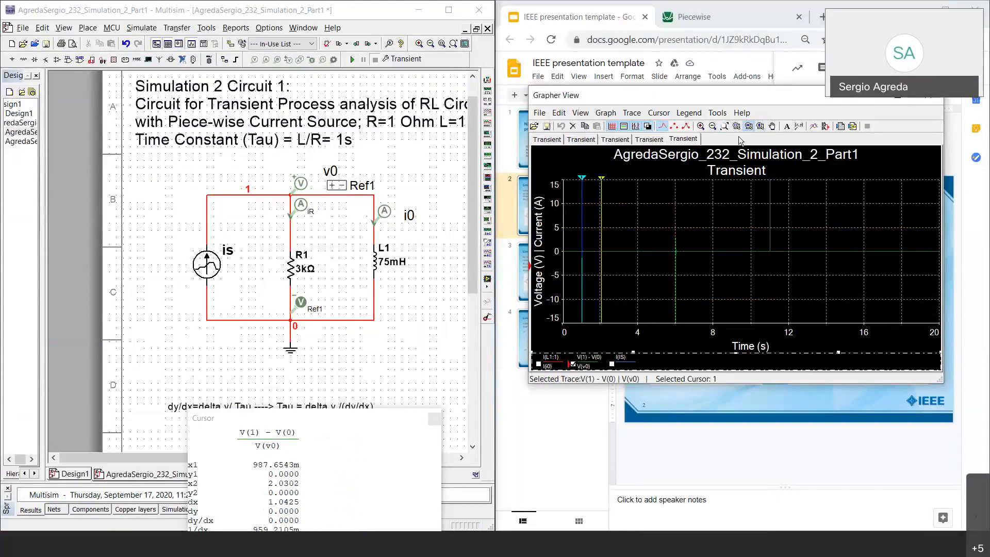
left_click(724, 126)
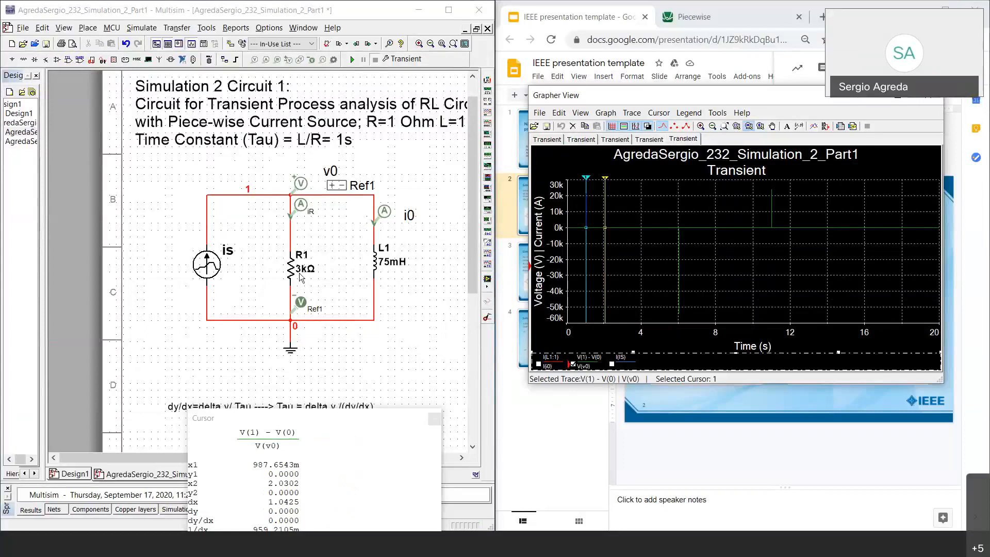
Open the PWL data points of current source is and set the second and third time values to 1u.
left_click(201, 266)
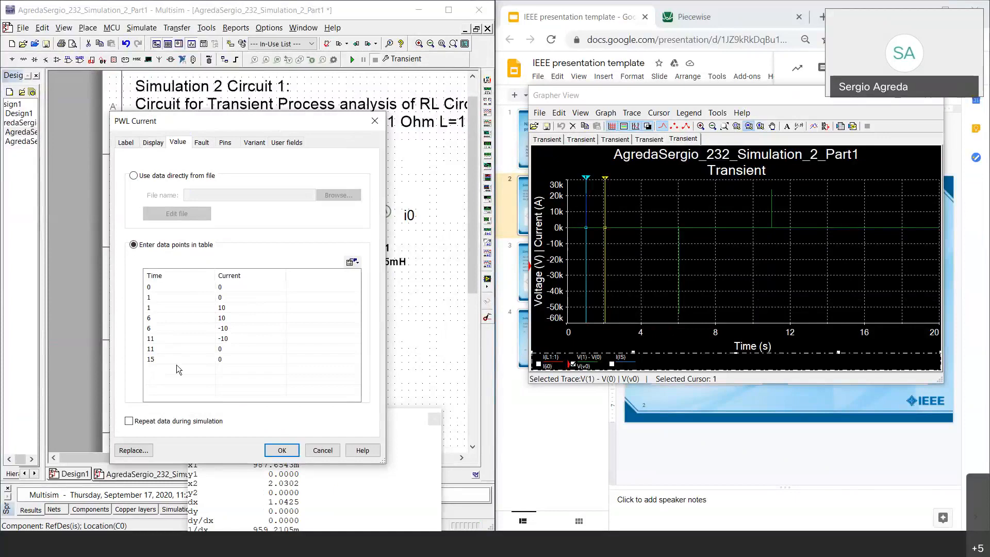
left_click(374, 120)
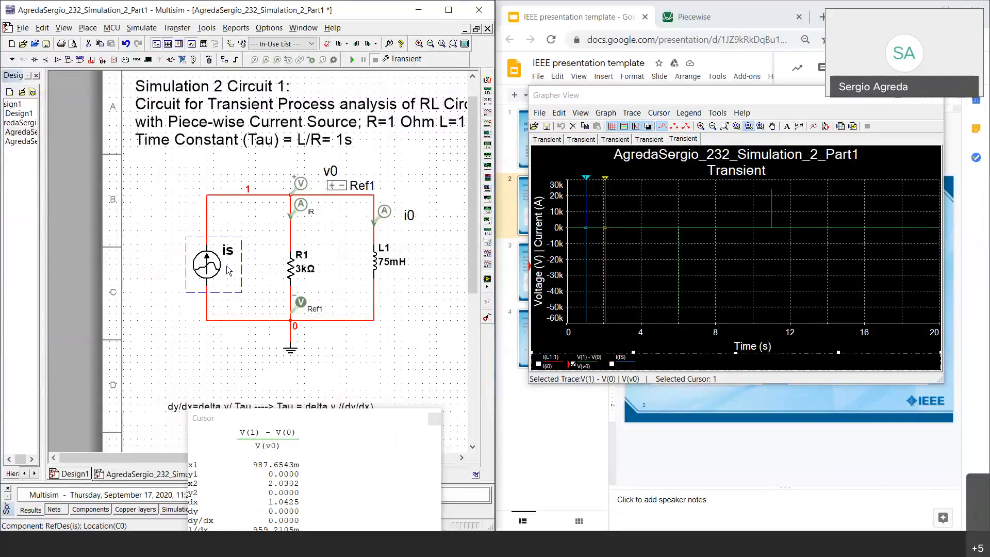
double_click(206, 256)
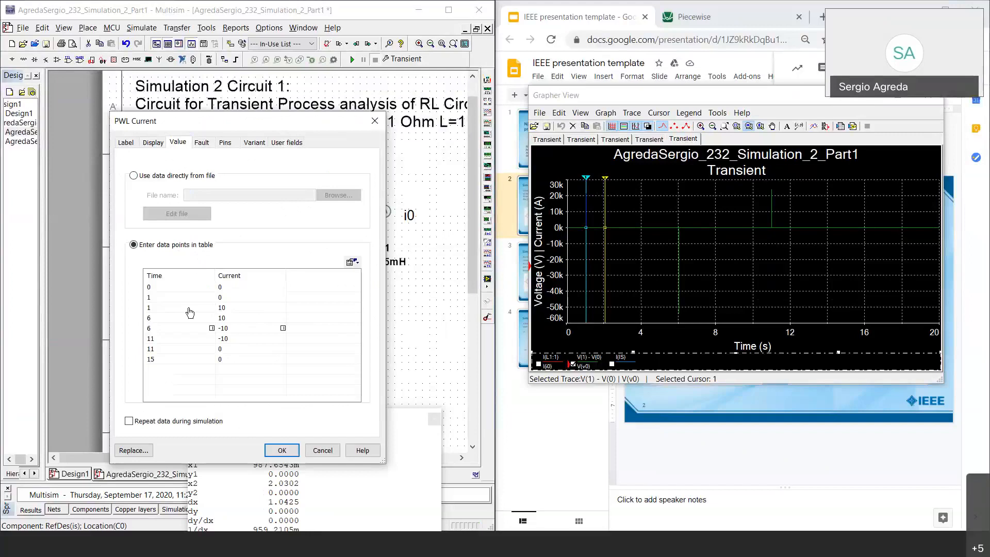
left_click(166, 298)
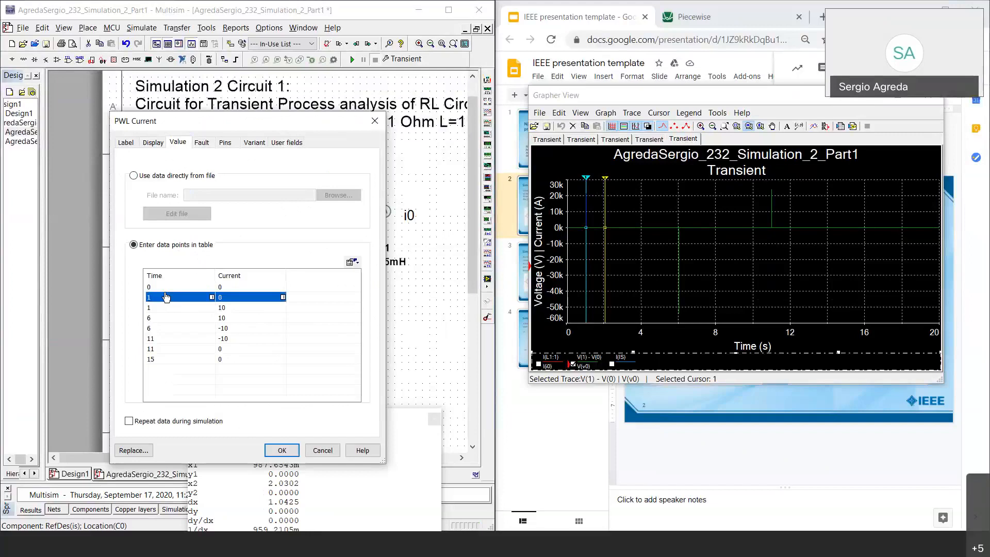
left_click(168, 289)
left_click(167, 289)
left_click(163, 298)
left_click(162, 298)
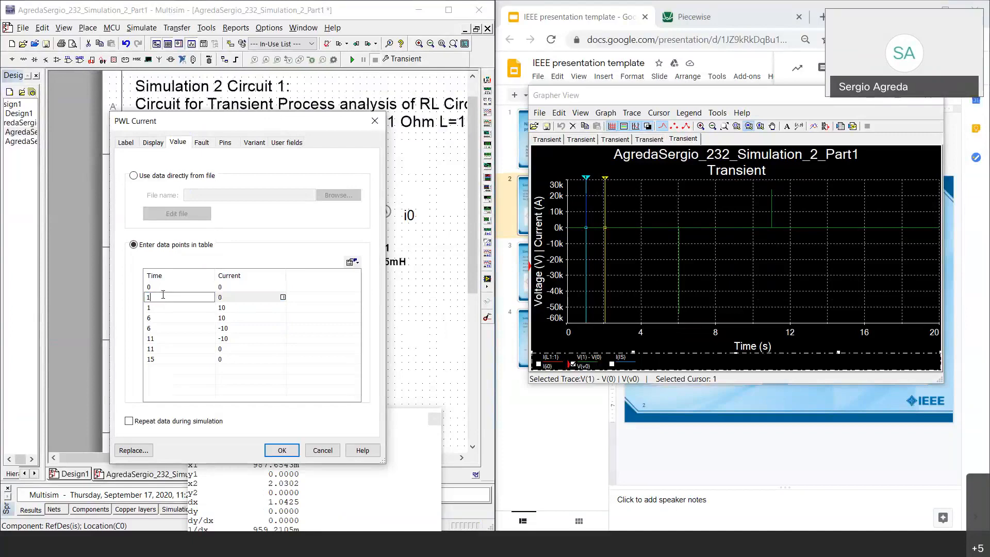
type("u")
key("Return")
type("1u")
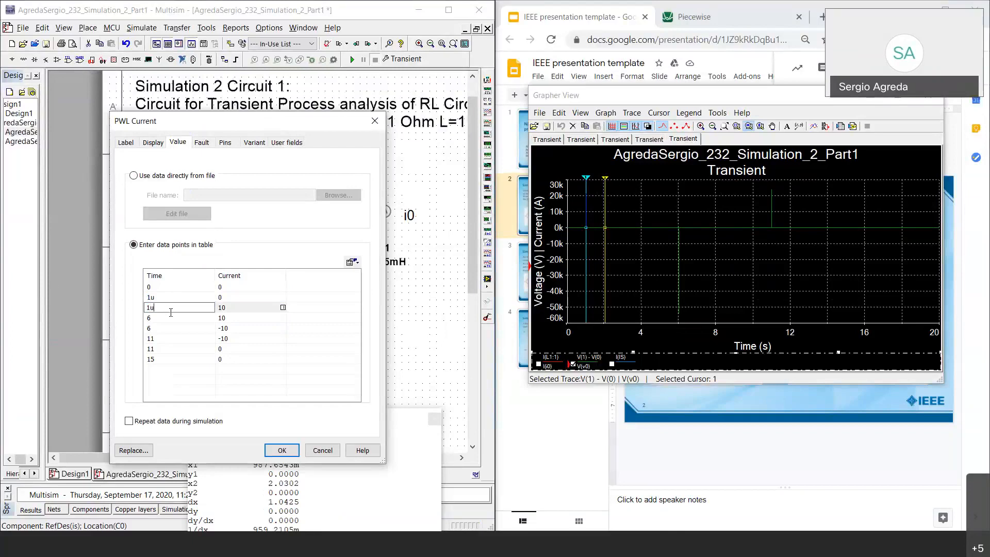
key("Return")
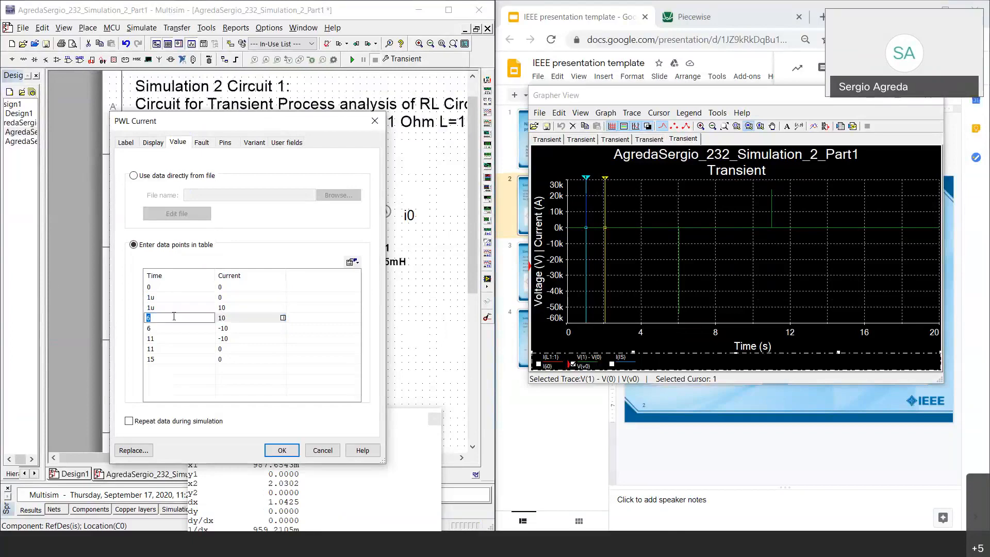
Set the fourth and fifth time values in the PWL data table to 6u.
type("6u")
left_click(166, 329)
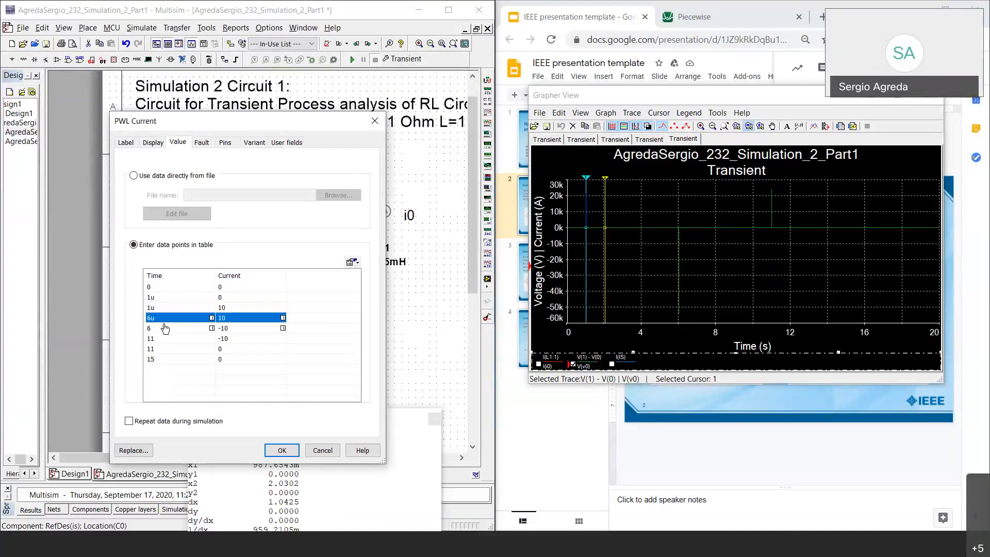
left_click(163, 330)
left_click(164, 331)
type("6u")
Set the sixth and seventh time values in the PWL data table to 11u.
left_click(176, 341)
left_click(177, 340)
key("Down")
key("Down")
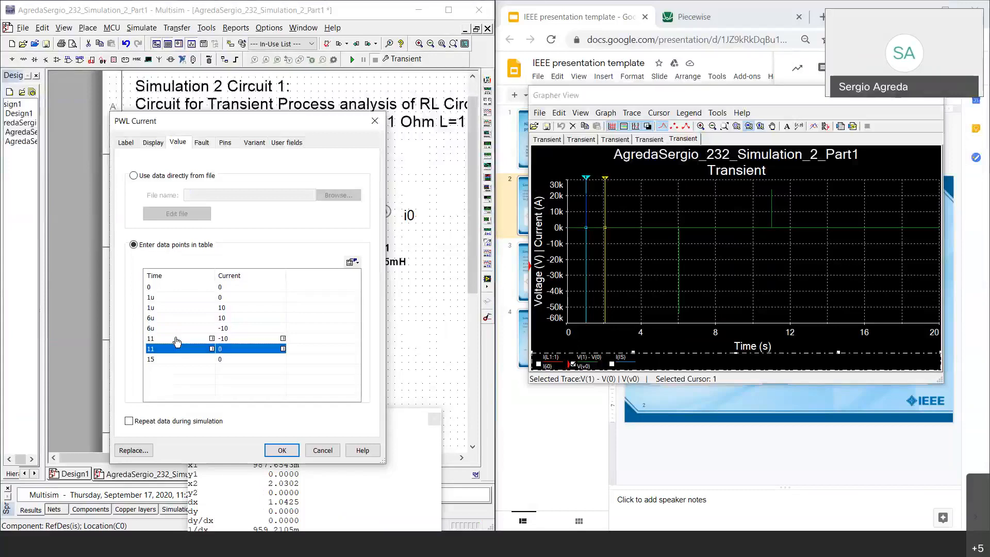
left_click(177, 341)
left_click(176, 338)
key("End")
type("u")
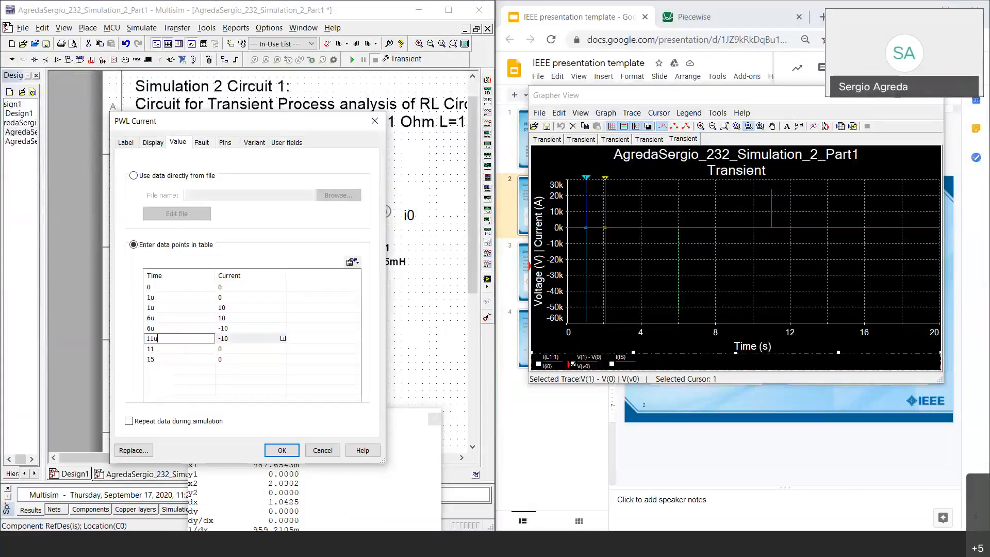
key("Return")
type("11u")
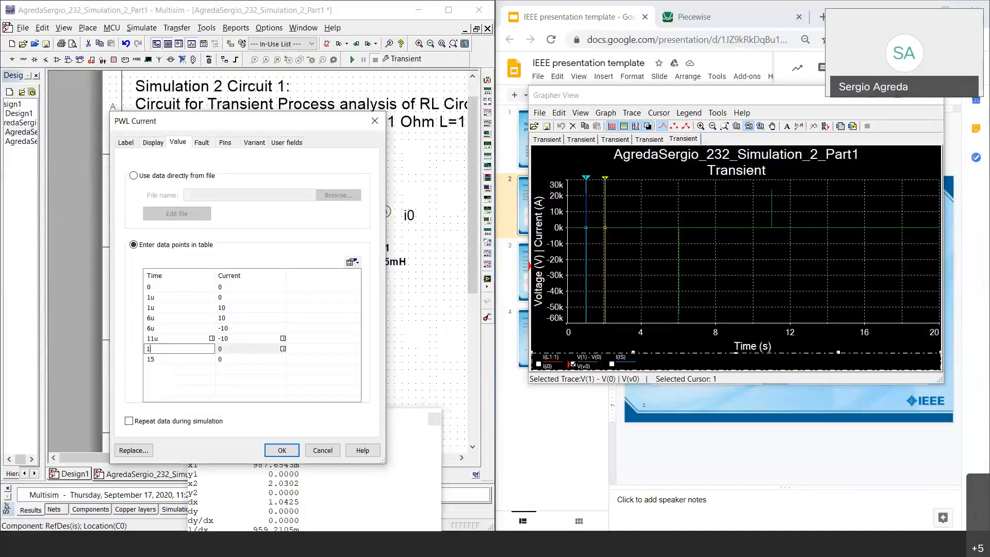
key("Return")
Set the last PWL time value to 15u and apply the changes to the current source.
key("Down")
key("1")
key("5")
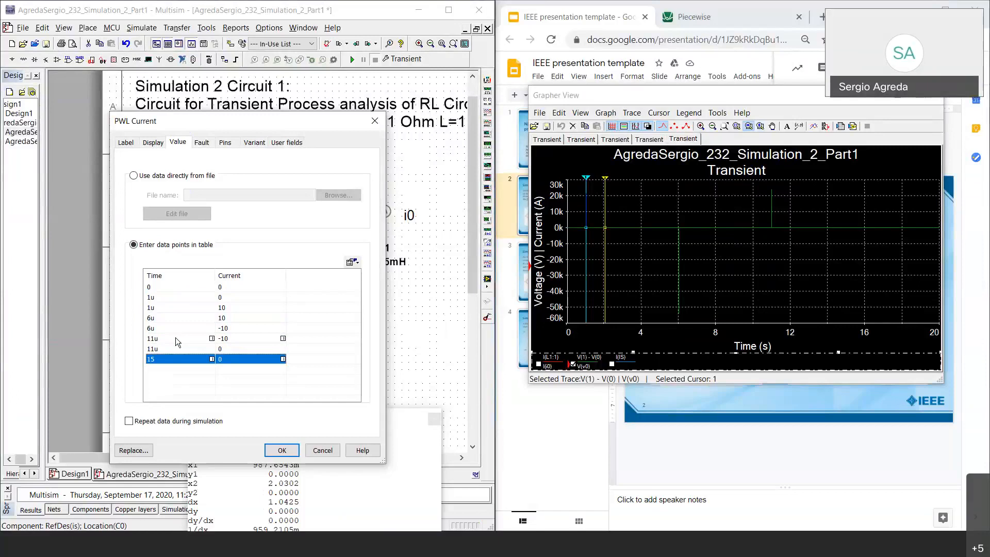
key("1")
key("1")
key("Down")
key("Down")
left_click(151, 360)
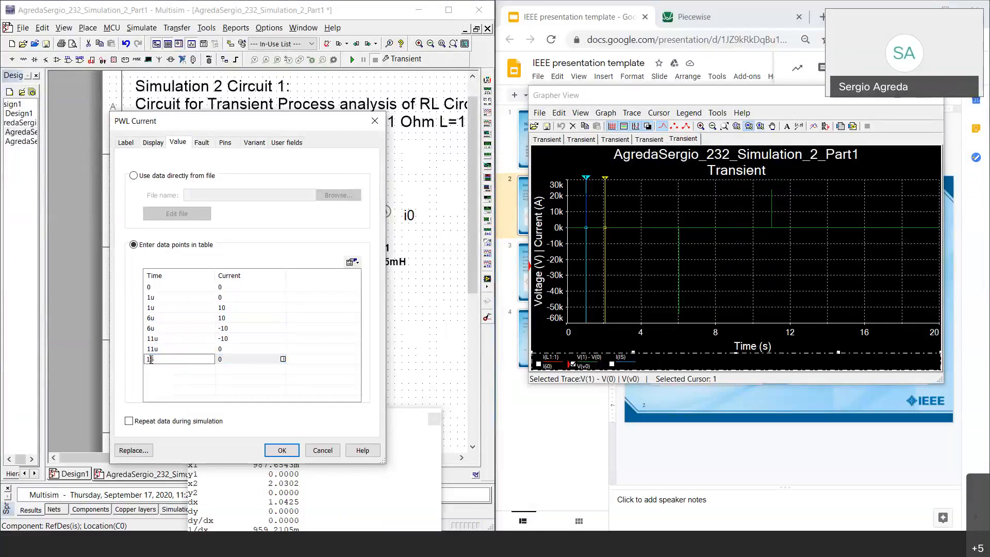
type("u")
key("Return")
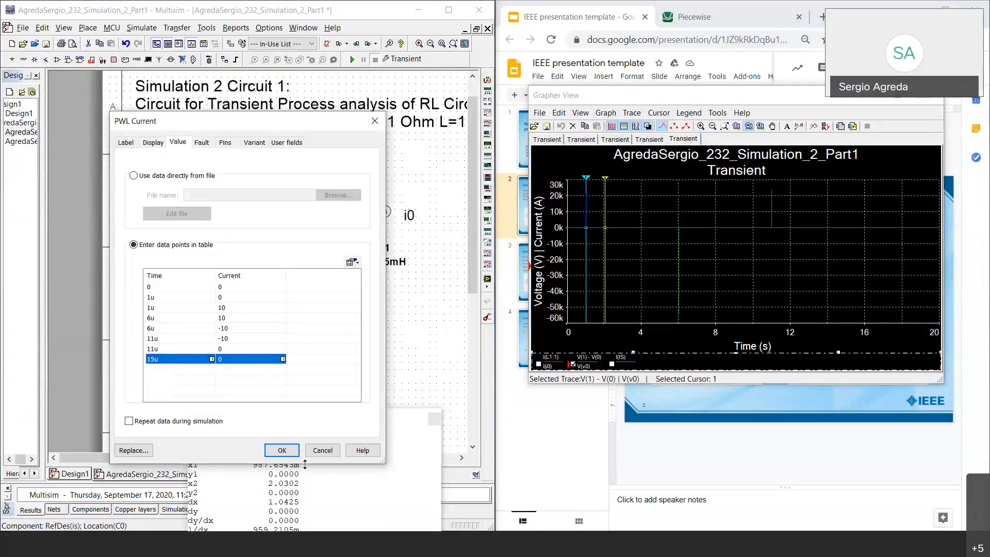
key("Return")
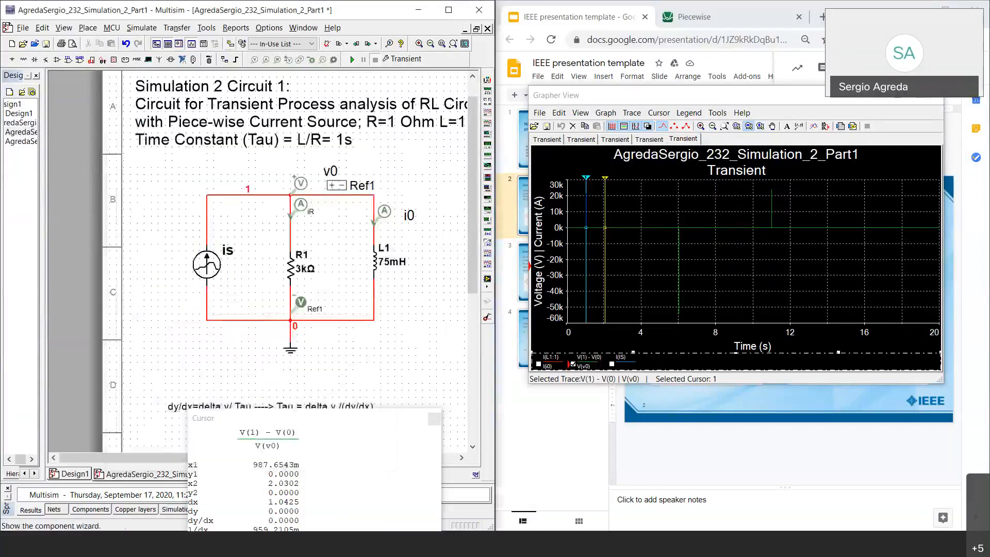
Set the transient analysis maximum time step to 1e-006 s and run the simulation.
left_click(140, 28)
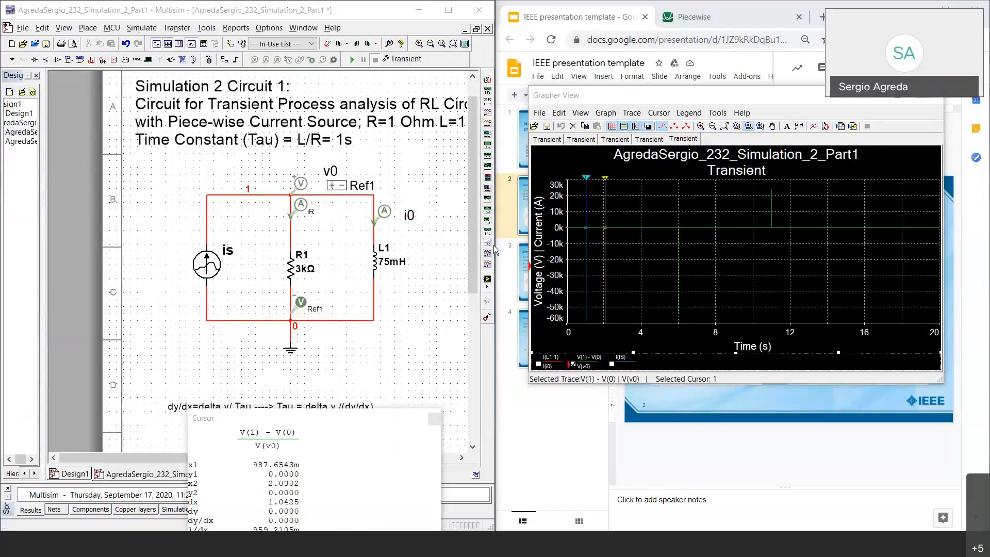
left_click(405, 59)
left_click(291, 211)
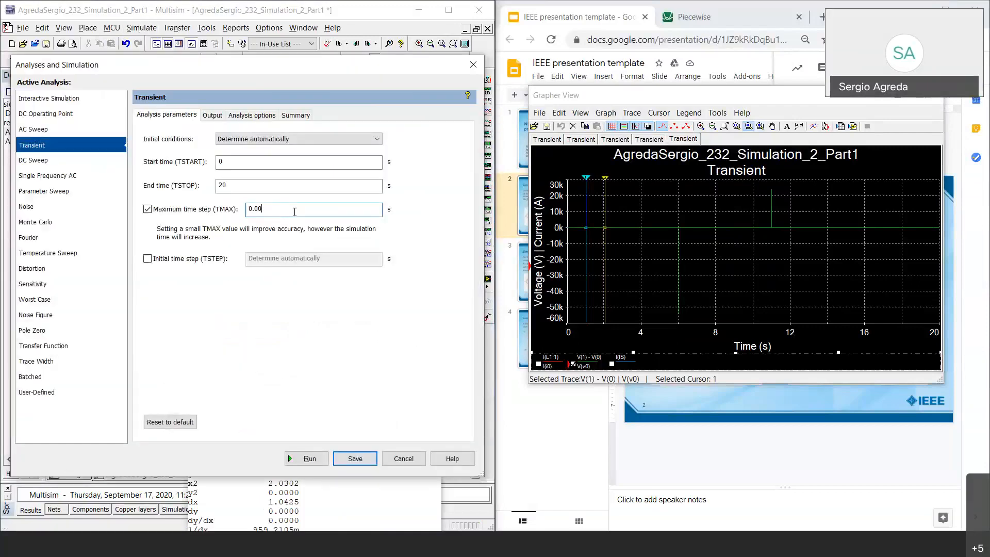
type("001")
key("Left")
type("0")
left_click(299, 459)
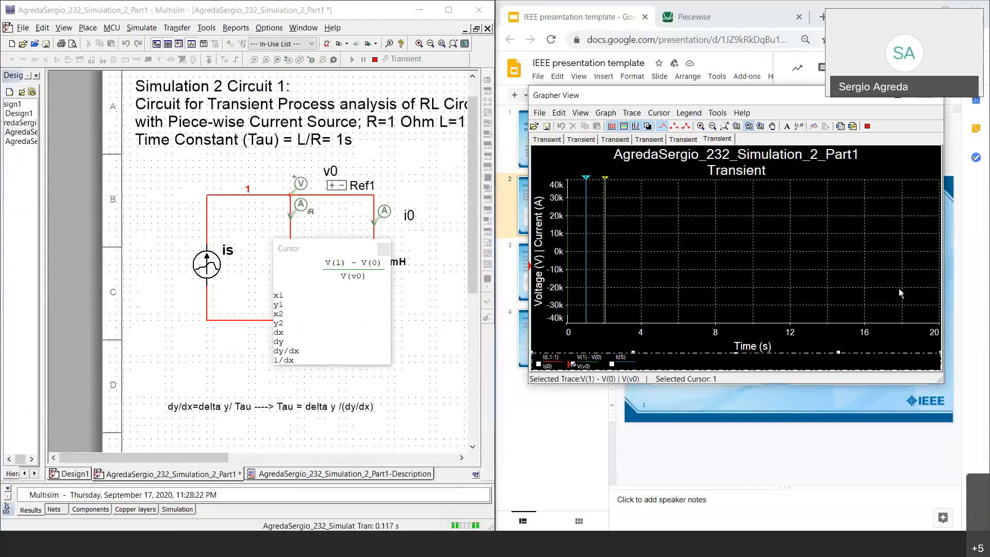
Show the I(IS) source current trace in the transient graph and close the cursor readout.
left_click(612, 365)
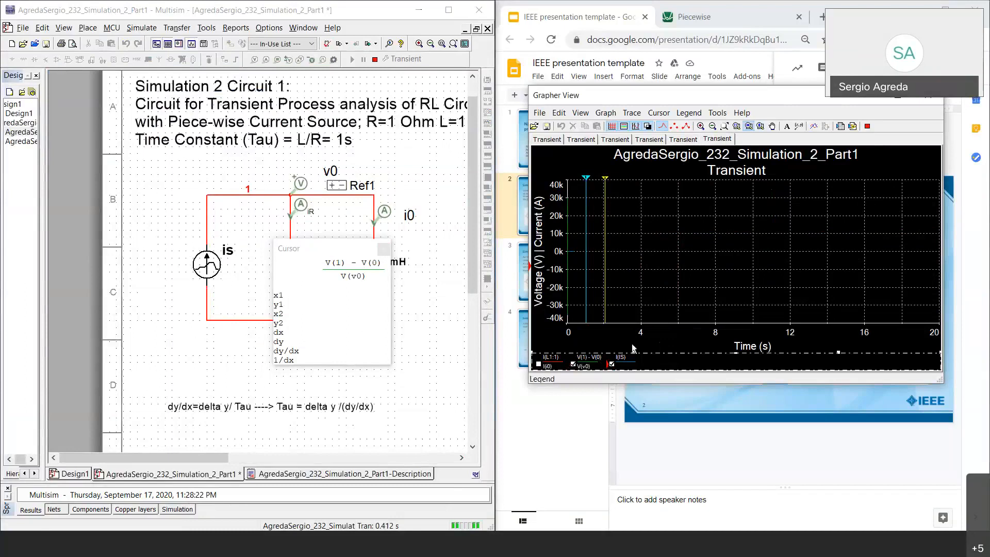
left_click(607, 363)
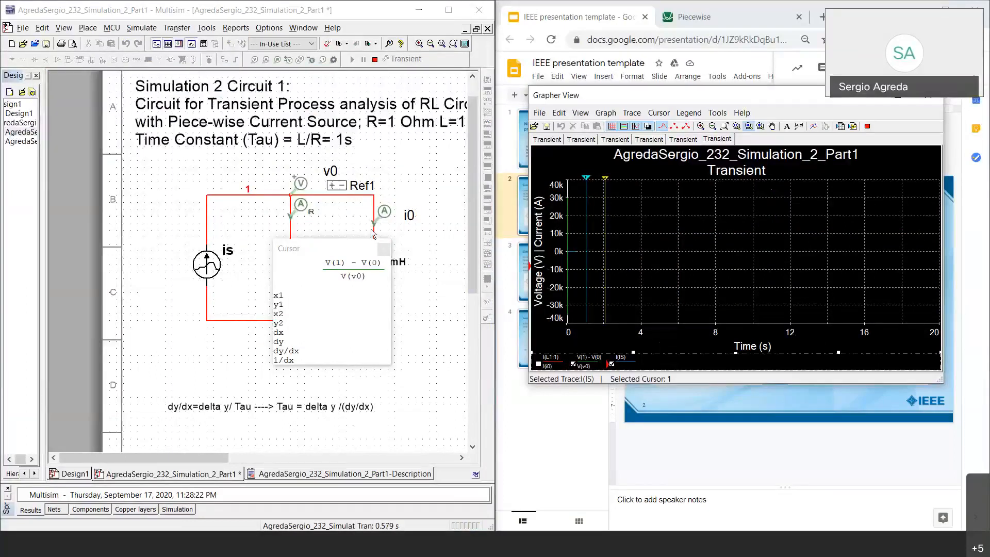
left_click(384, 249)
Set resistor R1 to 1 Ω and stop the running simulation.
left_click(298, 269)
double_click(297, 270)
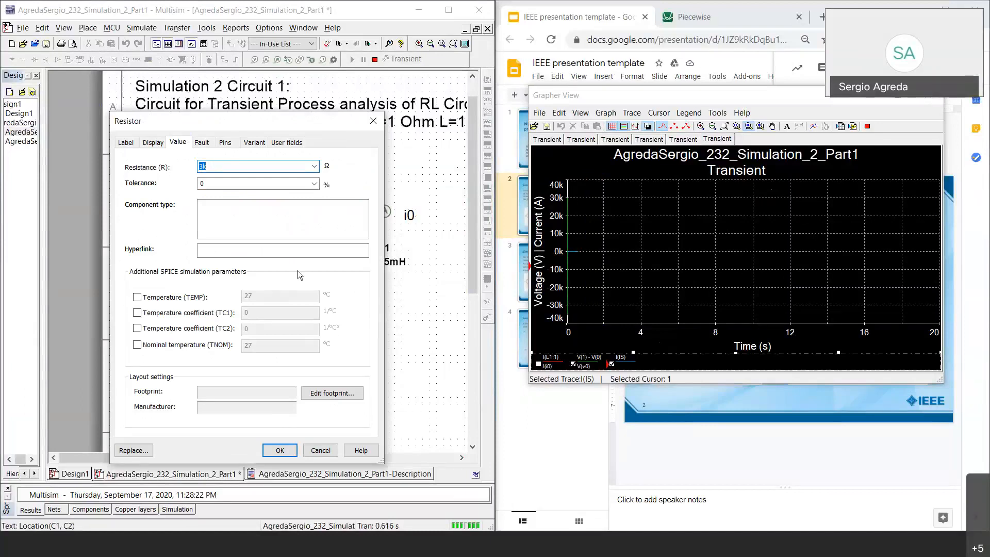
type("1")
left_click(279, 450)
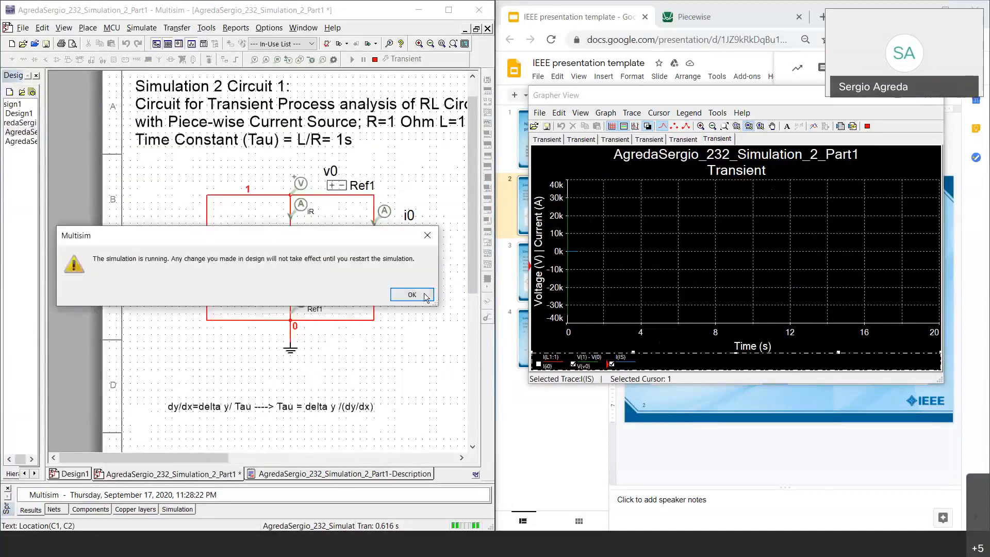
key("Return")
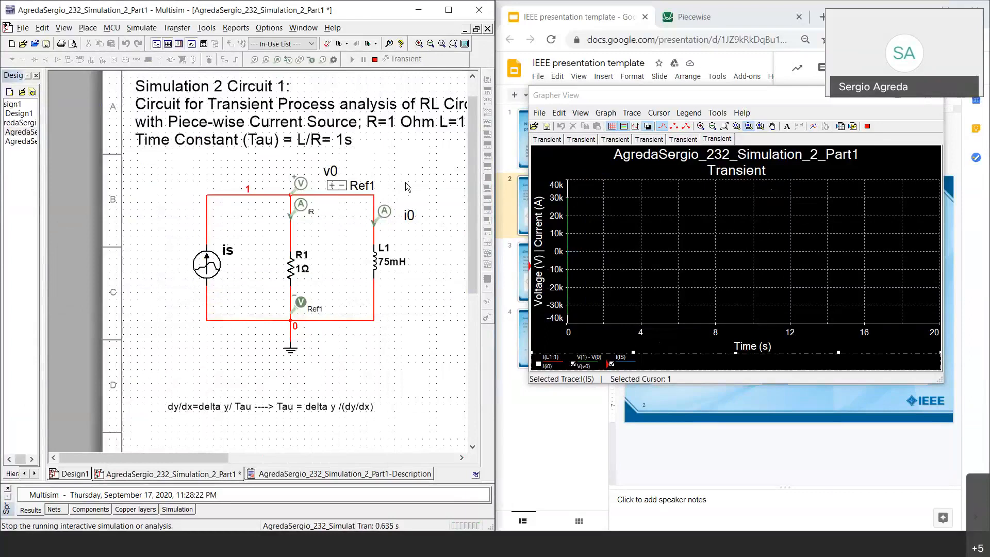
left_click(374, 60)
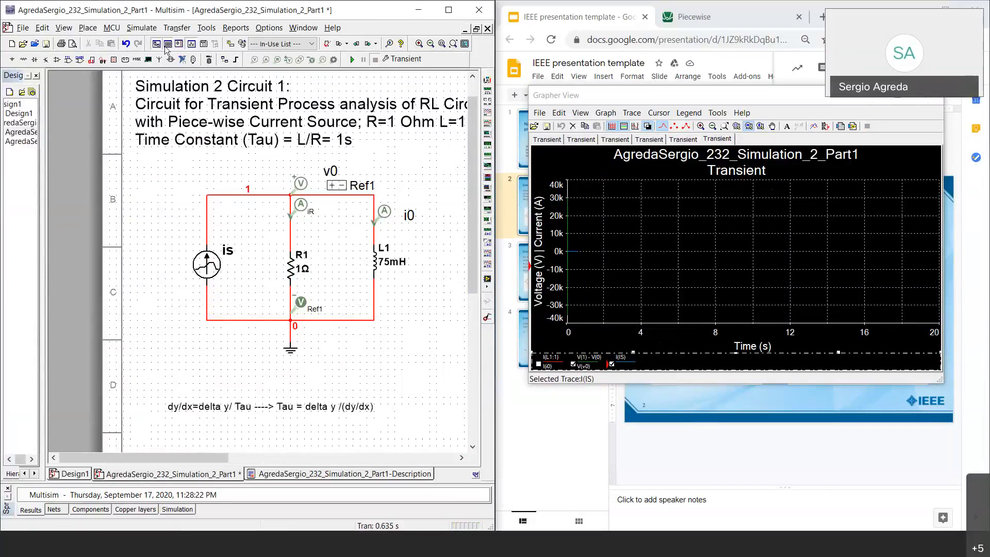
Set the inductance of L1 to 1 H.
double_click(380, 257)
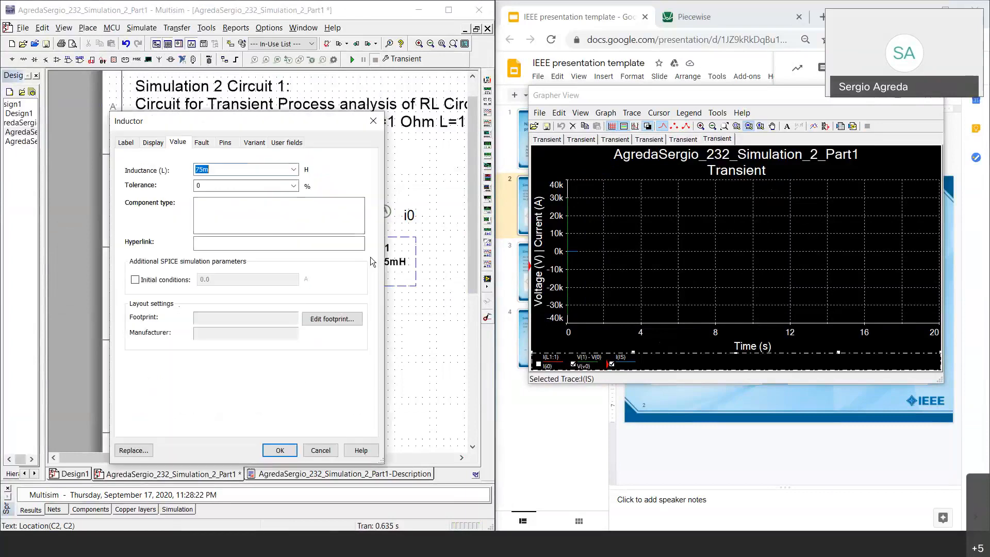
type("3")
key("BackSpace")
type("1")
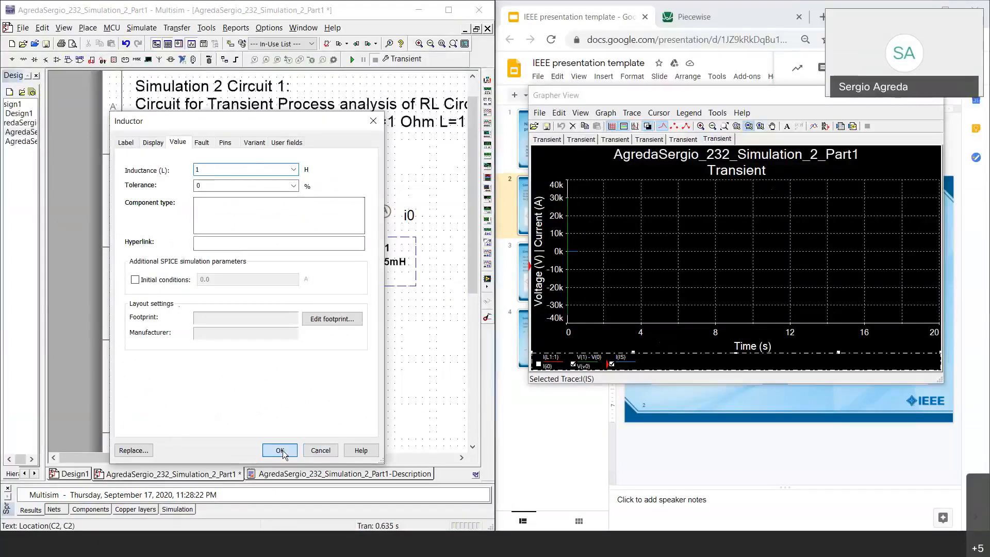
left_click(281, 451)
Open the PWL data points of current source is and set the second and third time values to 1.
double_click(204, 258)
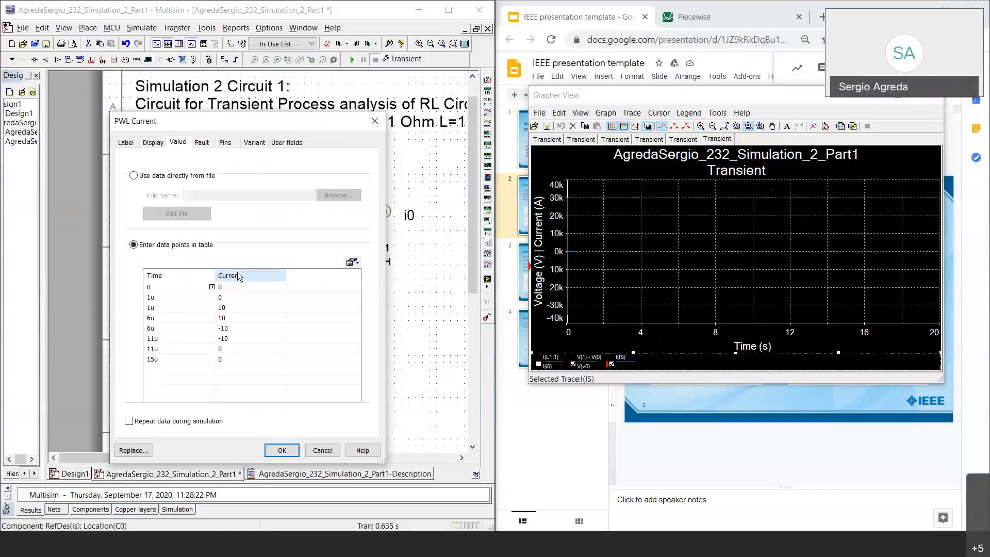
left_click(163, 298)
left_click(163, 300)
double_click(163, 299)
type("1")
key("Return")
left_click(163, 310)
double_click(163, 309)
type("1")
Set the fourth and fifth time values in the PWL data table to 6.
left_click(159, 319)
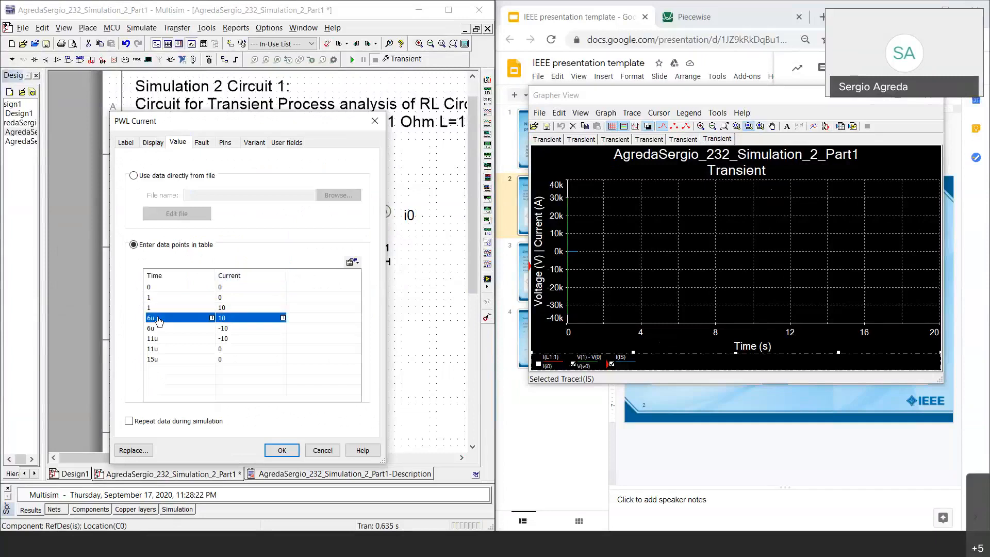
double_click(159, 320)
type("1")
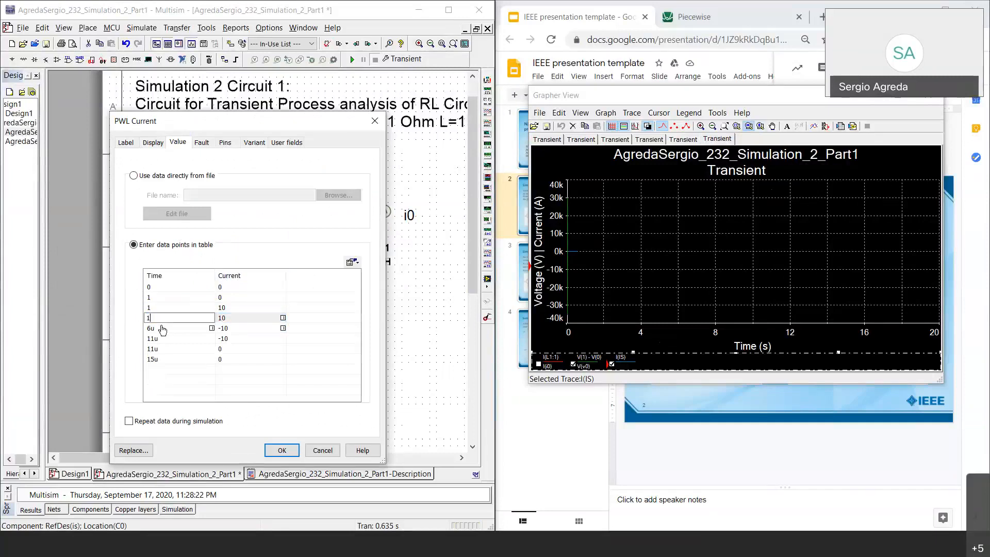
key("BackSpace")
type("6")
key("Return")
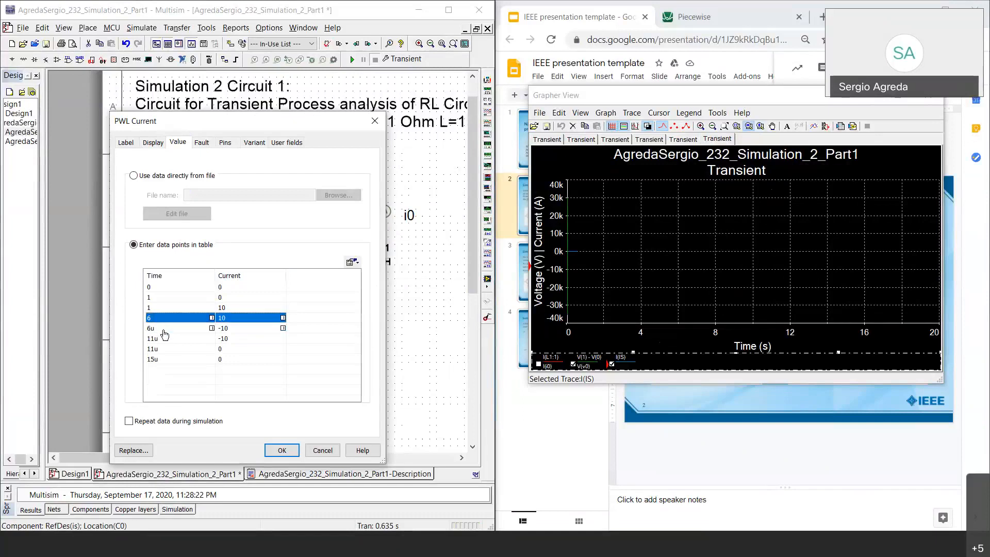
left_click(160, 329)
left_click(160, 329)
type("6")
key("Return")
Set the sixth and seventh time values in the PWL data table to 11.
left_click(163, 341)
left_click(163, 341)
type("11")
key("Return")
left_click(161, 349)
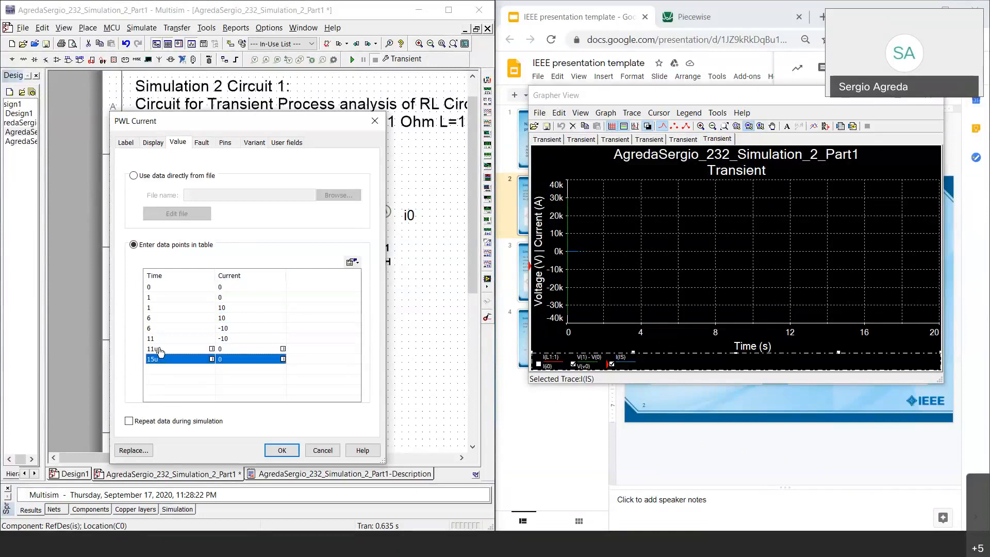
left_click(160, 349)
type("11")
key("Return")
Set the last PWL time value to 15 and apply the changes to the current source.
left_click(157, 360)
left_click(157, 360)
type("15")
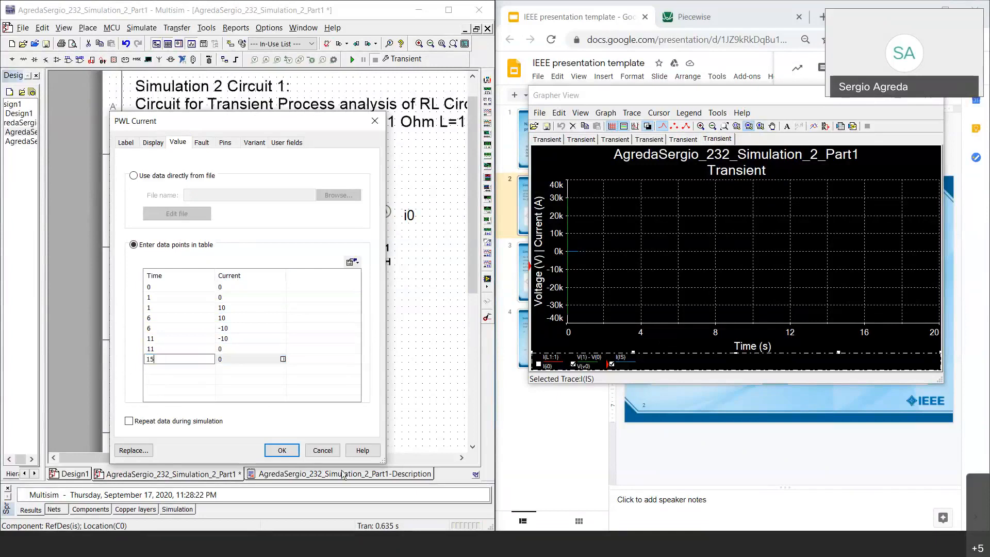
left_click(282, 450)
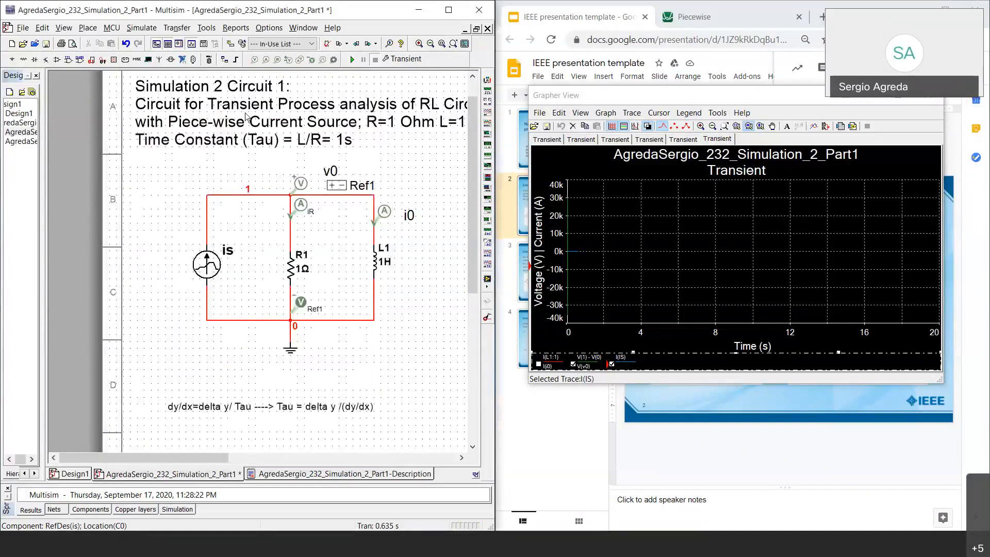
Set the transient analysis maximum time step to 0.001 s and run the simulation.
left_click(141, 27)
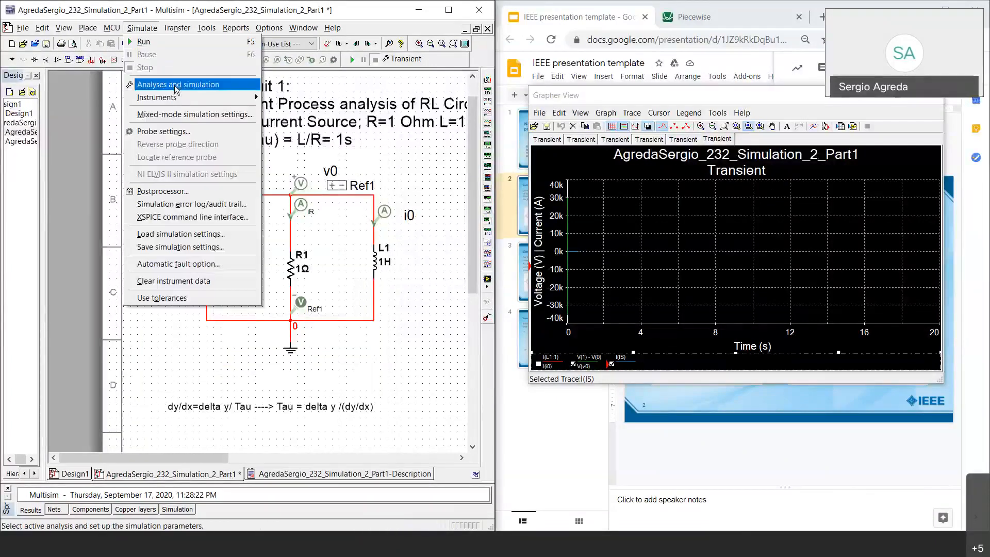
left_click(175, 84)
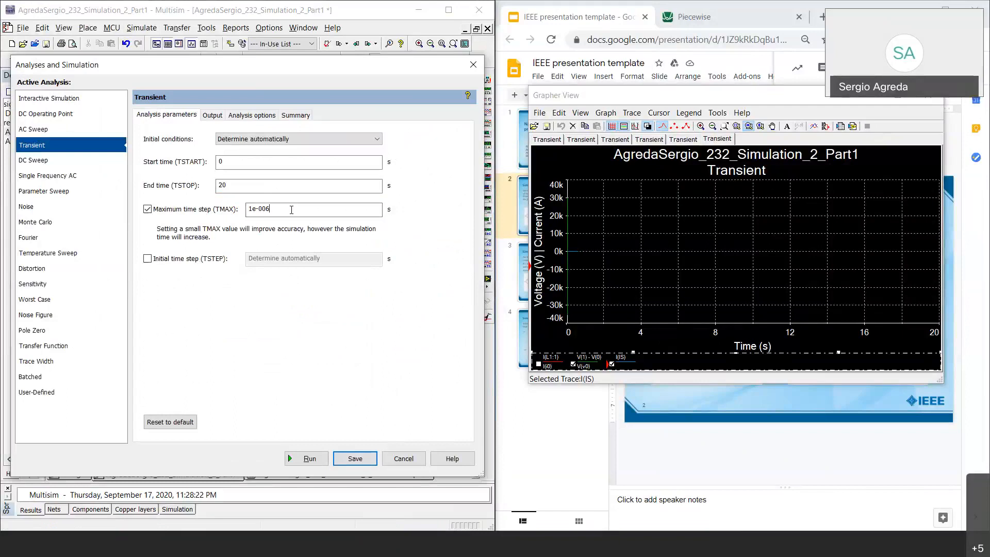
left_click(292, 212)
key("BackSpace")
key("BackSpace")
key("BackSpace")
key("BackSpace")
key("BackSpace")
key("BackSpace")
type(".001")
key("Return")
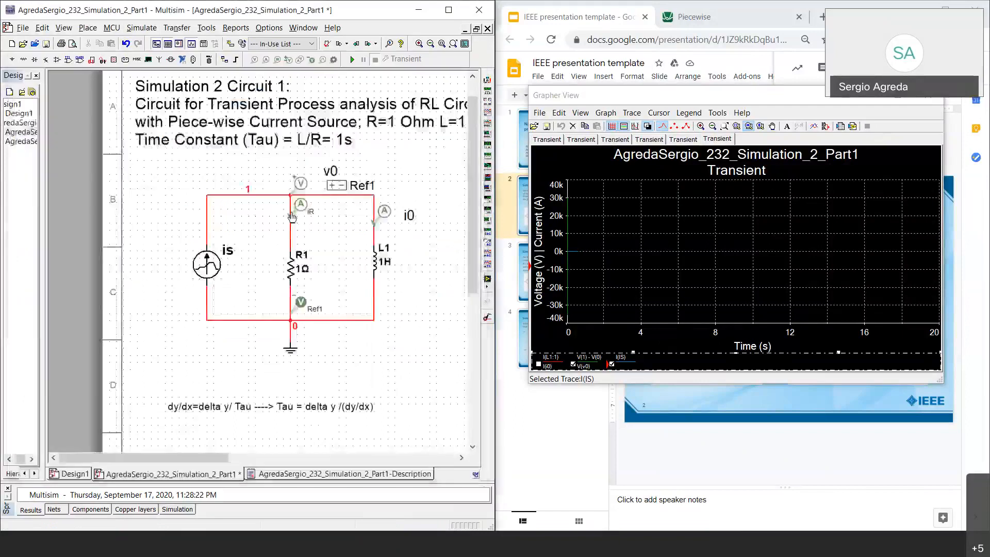
left_click(353, 60)
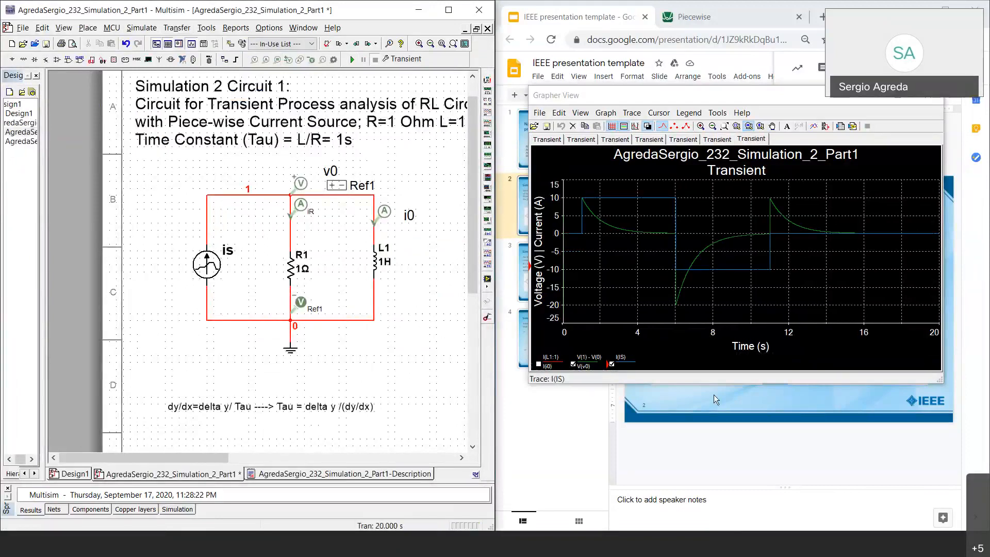
Show the inductor current i0 trace and hide the v0 and I(IS) traces to view it alone.
left_click(547, 369)
left_click(539, 365)
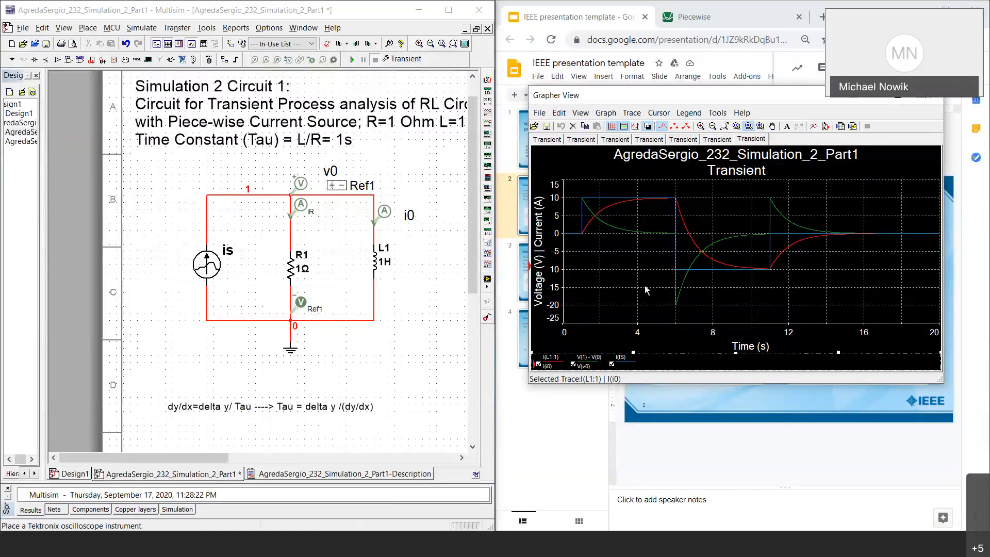
left_click(574, 364)
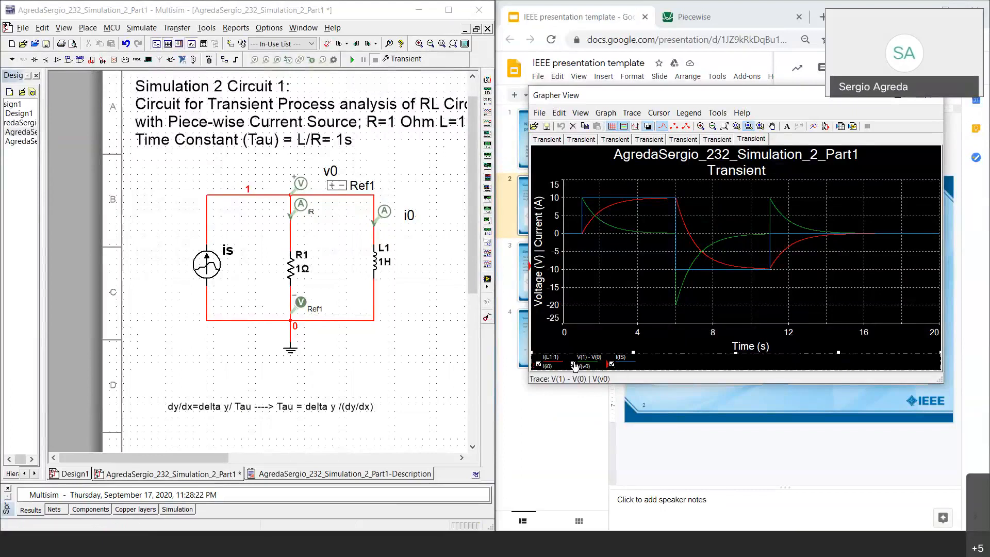
left_click(611, 364)
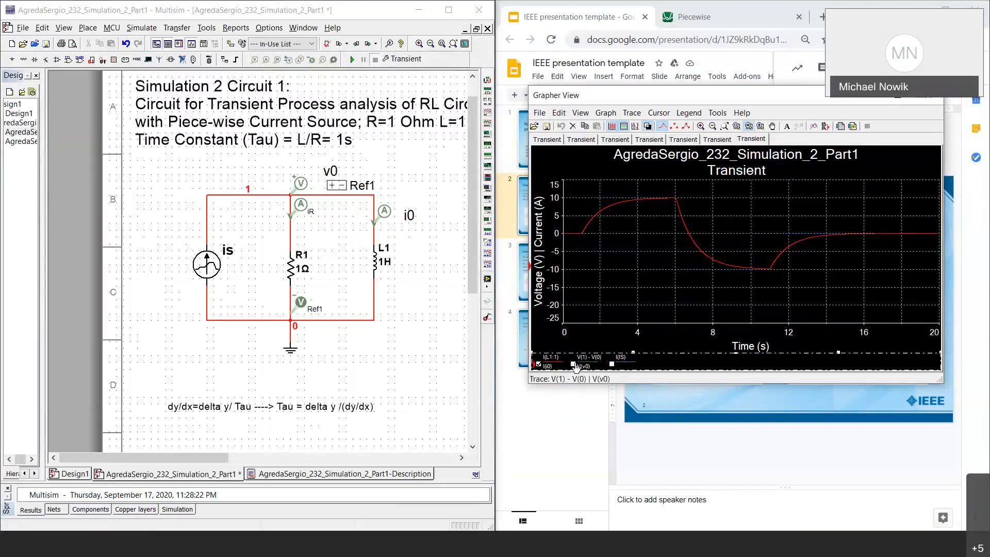
Hide the i0 trace and display the I(IS) and v0 traces together.
left_click(539, 365)
left_click(611, 364)
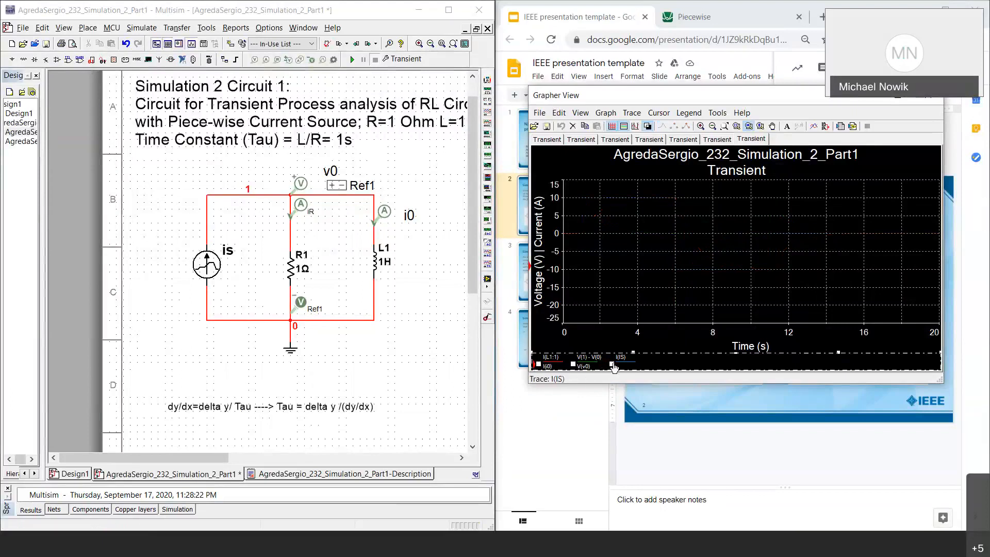
left_click(611, 365)
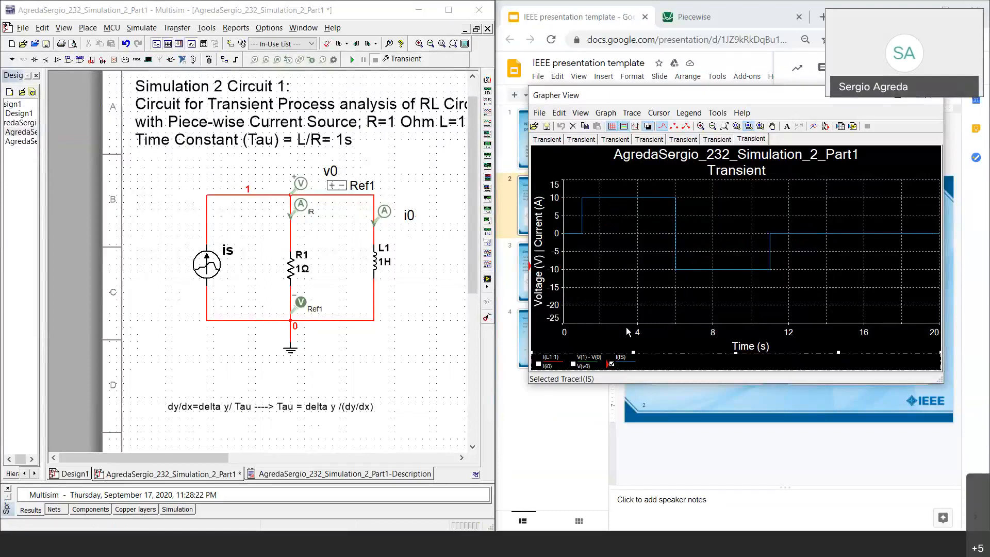
left_click(573, 365)
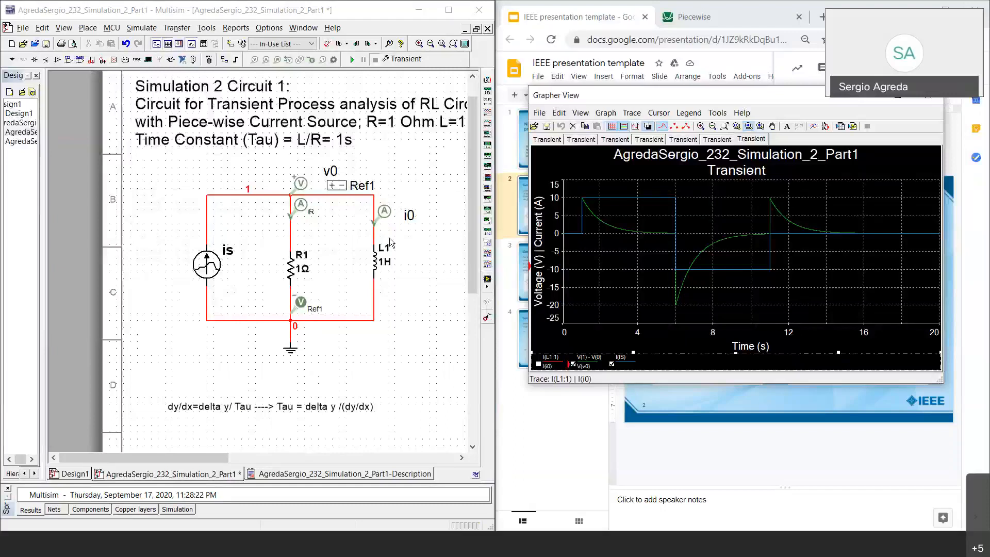
Switch to the Google Slides presentation and select the circuit (a) image on slide 2.
left_click(706, 411)
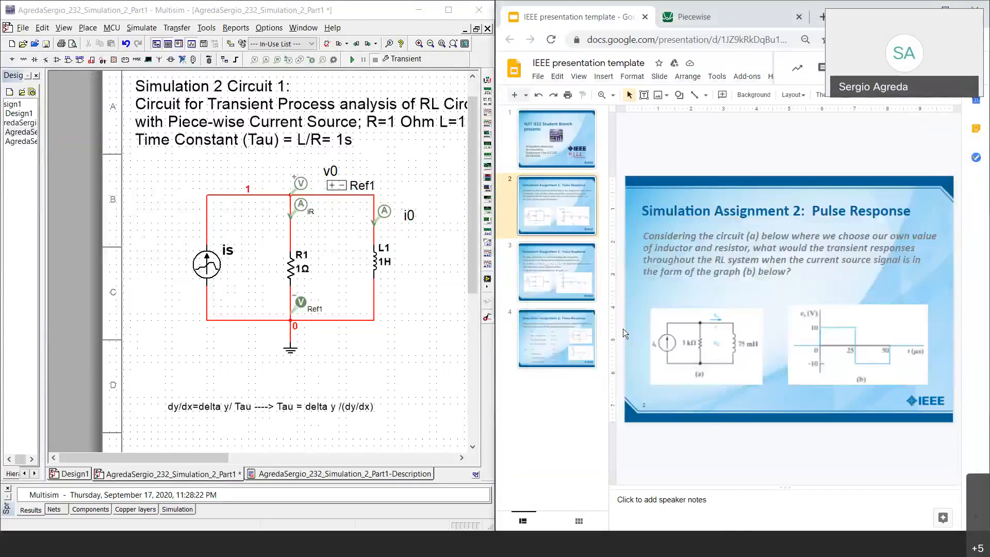
left_click(727, 344)
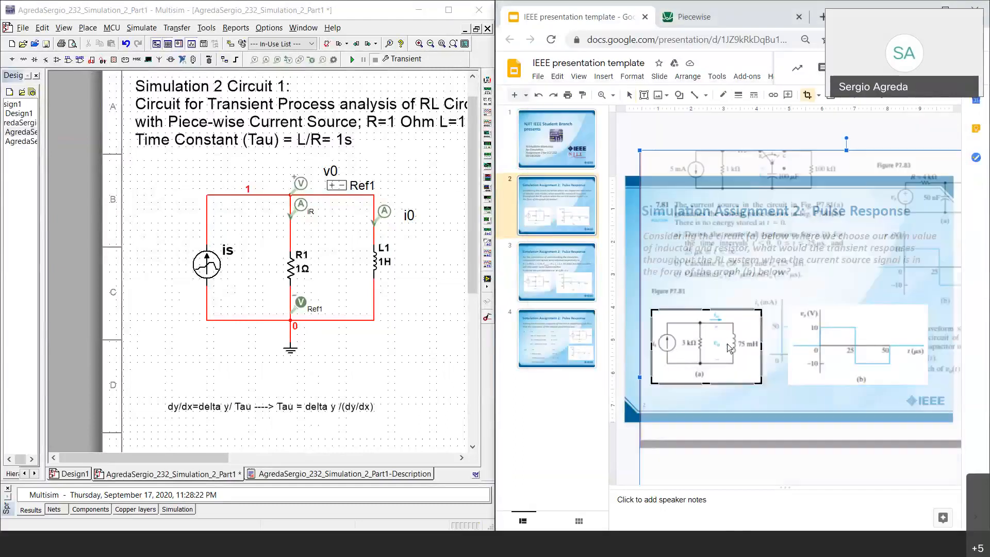